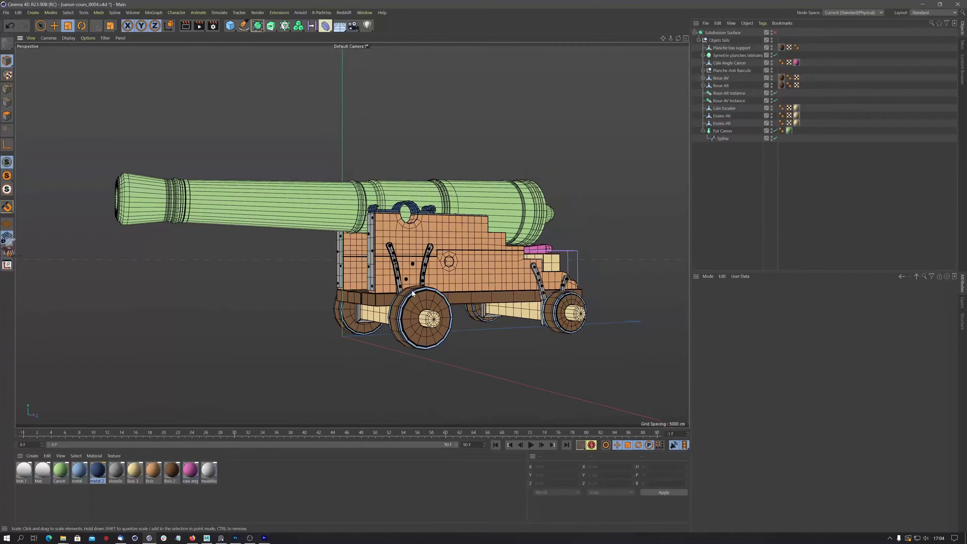
# Step: Switch to the reference board to study the cannon photo and carriage plans, and return to Cinema 4D
pyautogui.click(221, 538)
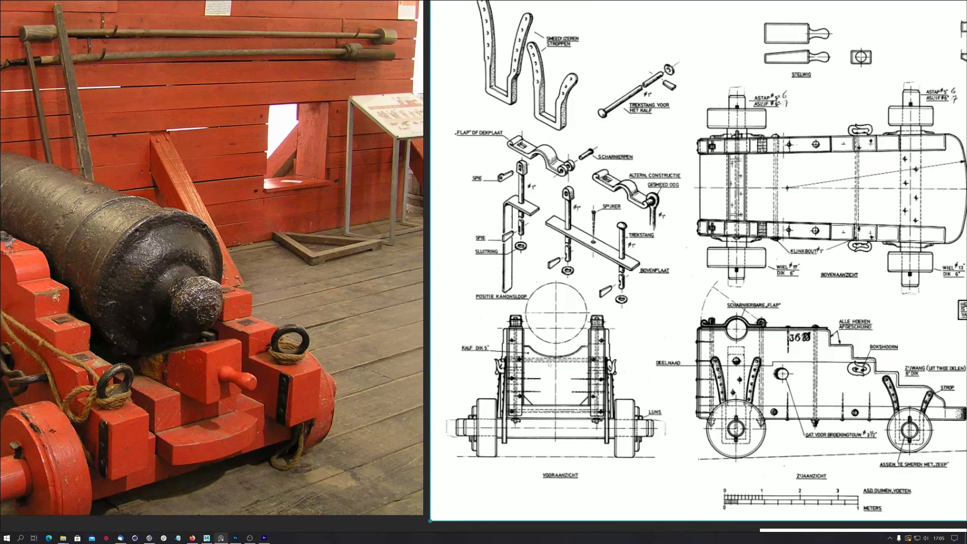
pyautogui.click(149, 539)
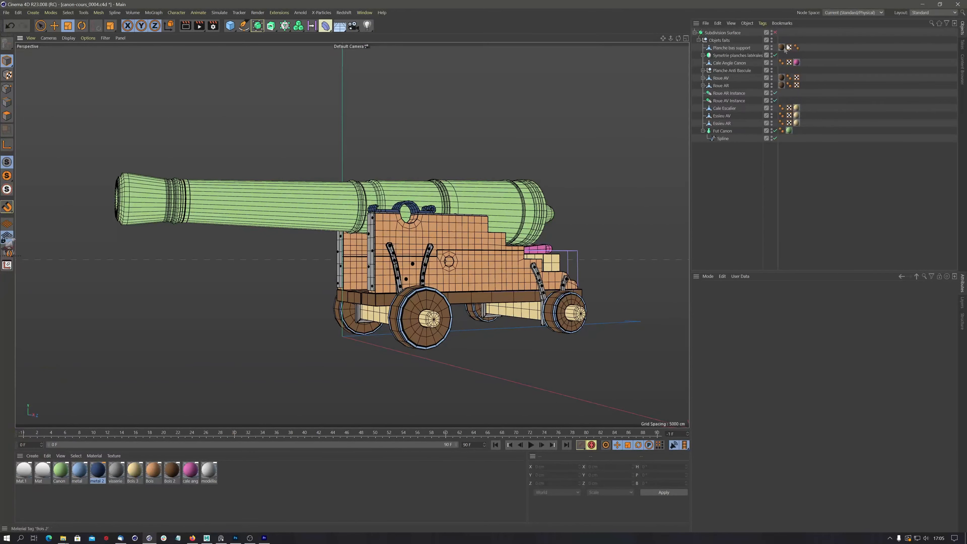
# Step: Examine the carriage's side planks, riveted metal straps and curled hinge flap over the trunnion
pyautogui.click(686, 38)
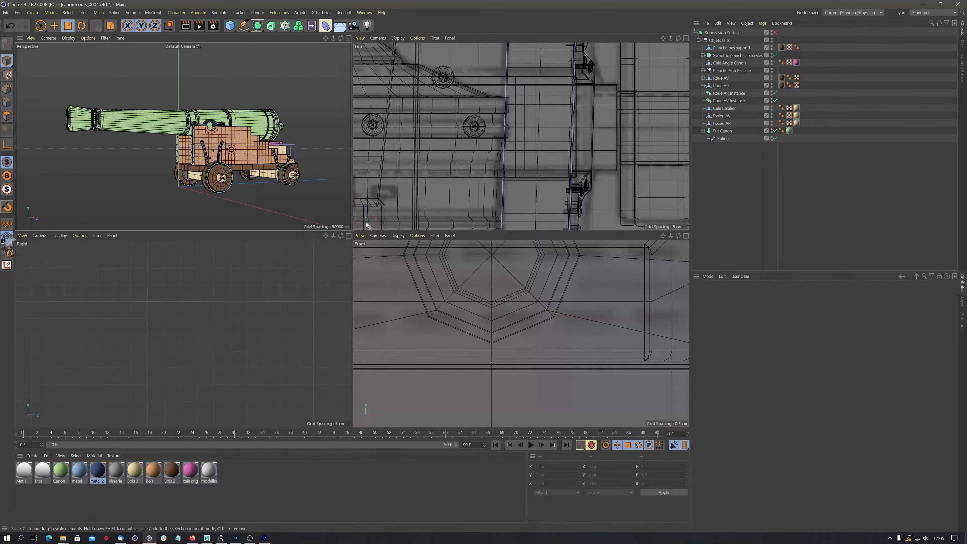
pyautogui.click(348, 38)
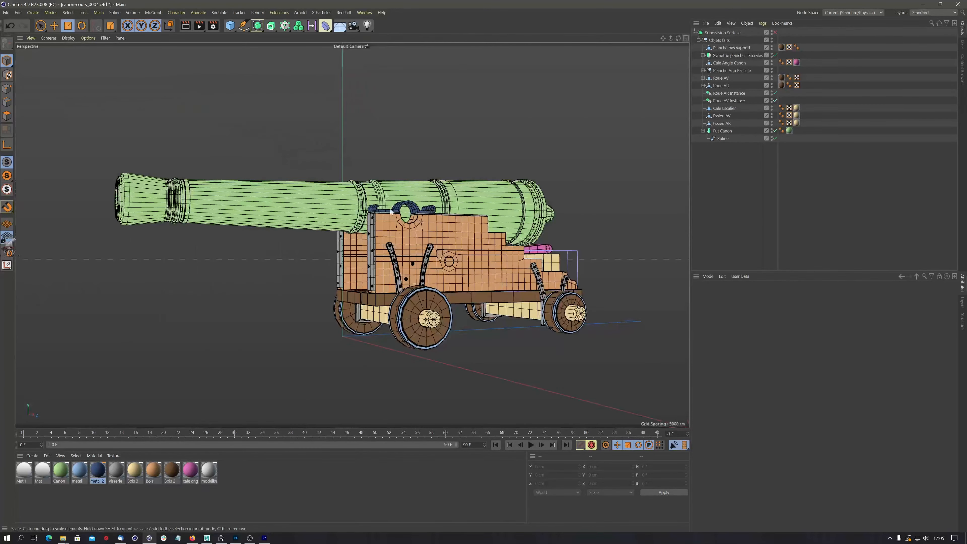
pyautogui.keyDown('alt'); pyautogui.moveTo(381, 228); pyautogui.dragTo(429, 269); pyautogui.keyUp('alt')
pyautogui.scroll(5, 426, 223)
pyautogui.scroll(4, 425, 224)
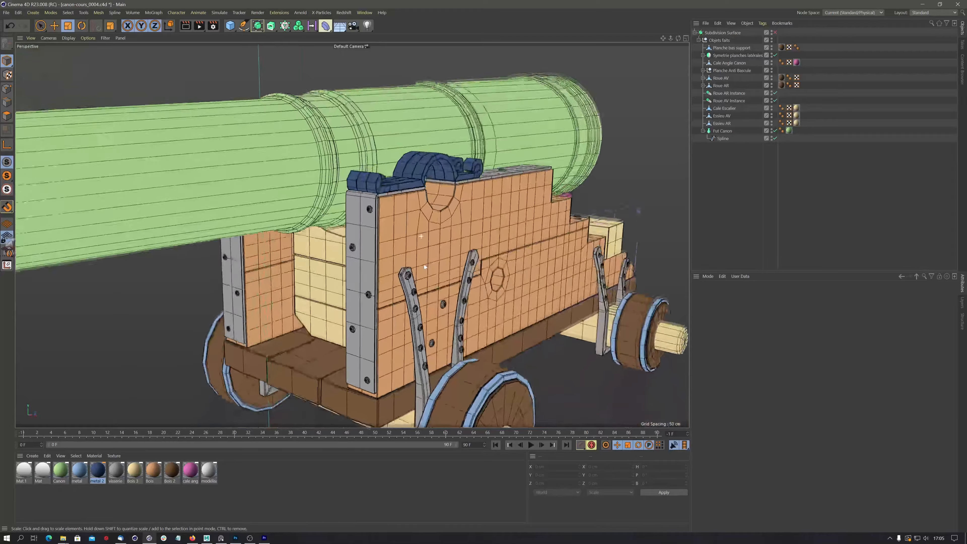
pyautogui.keyDown('alt'); pyautogui.moveTo(368, 297); pyautogui.dragTo(331, 292); pyautogui.keyUp('alt')
pyautogui.scroll(-5, 477, 223)
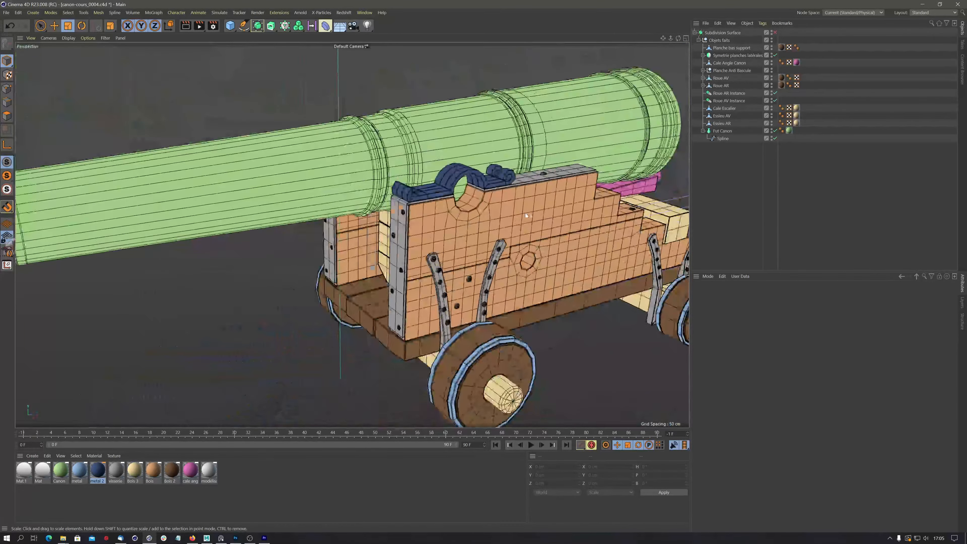
pyautogui.keyDown('alt'); pyautogui.moveTo(525, 213); pyautogui.dragTo(534, 241); pyautogui.keyUp('alt')
pyautogui.scroll(5, 535, 241)
pyautogui.scroll(6, 563, 168)
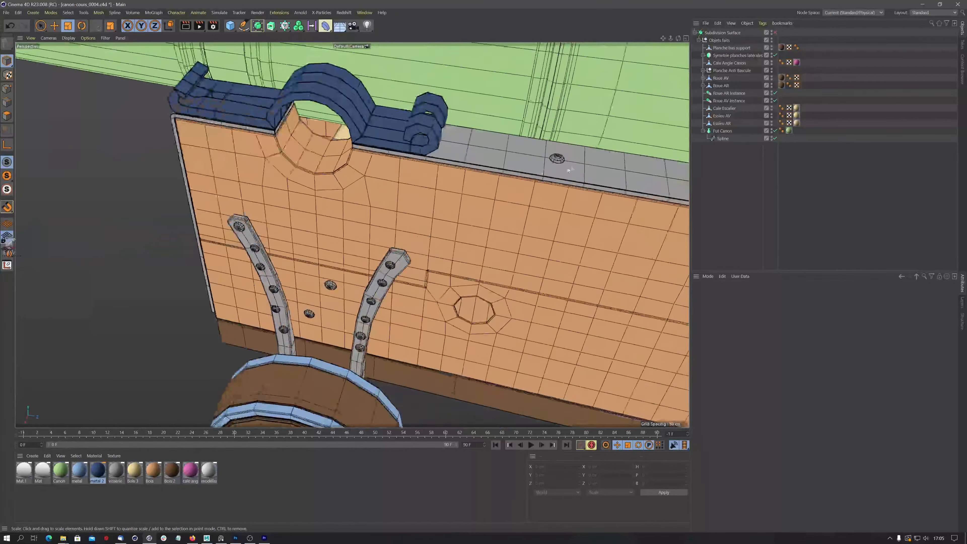
pyautogui.keyDown('alt'); pyautogui.moveTo(468, 326); pyautogui.dragTo(434, 335); pyautogui.keyUp('alt')
pyautogui.scroll(-4, 434, 335)
pyautogui.keyDown('alt'); pyautogui.moveTo(535, 400); pyautogui.dragTo(324, 199, button='middle'); pyautogui.keyUp('alt')
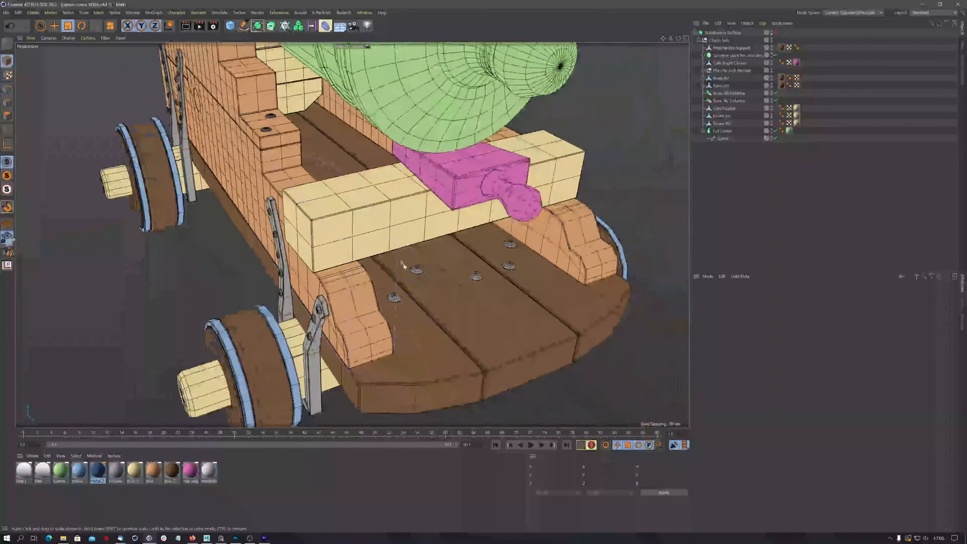
# Step: Examine the rear planks and wedge, the carriage's front and side, and the whole cannon from the front
pyautogui.keyDown('alt'); pyautogui.moveTo(471, 279); pyautogui.dragTo(581, 267); pyautogui.keyUp('alt')
pyautogui.scroll(-4, 472, 295)
pyautogui.keyDown('alt'); pyautogui.moveTo(464, 297); pyautogui.dragTo(480, 283); pyautogui.keyUp('alt')
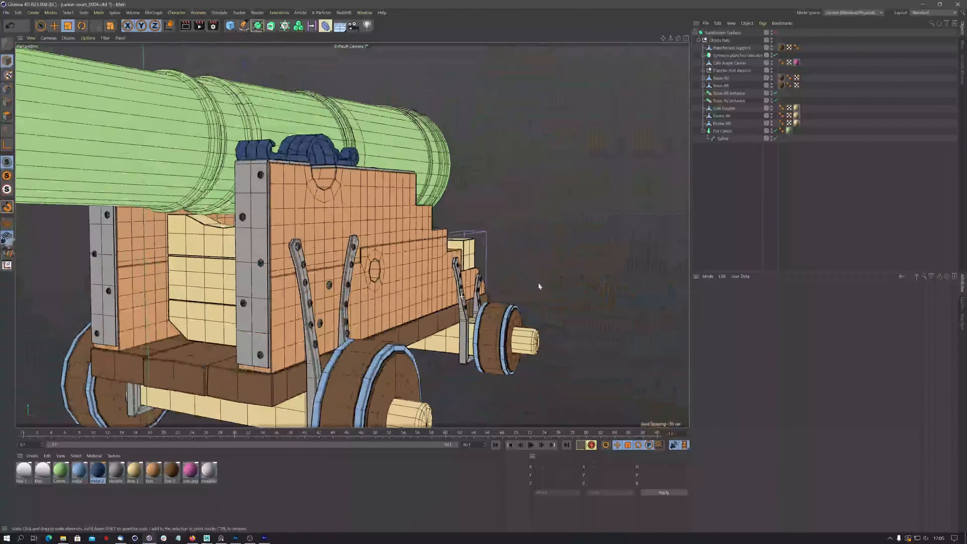
pyautogui.scroll(-3, 479, 292)
pyautogui.keyDown('alt'); pyautogui.moveTo(479, 292); pyautogui.dragTo(522, 258, button='middle'); pyautogui.keyUp('alt')
pyautogui.keyDown('alt'); pyautogui.moveTo(523, 258); pyautogui.dragTo(499, 269); pyautogui.keyUp('alt')
pyautogui.scroll(6, 457, 263)
pyautogui.keyDown('alt'); pyautogui.moveTo(441, 255); pyautogui.dragTo(403, 258); pyautogui.keyUp('alt')
pyautogui.scroll(-3, 424, 264)
pyautogui.scroll(-3, 353, 298)
pyautogui.scroll(-3, 420, 266)
pyautogui.scroll(2, 407, 262)
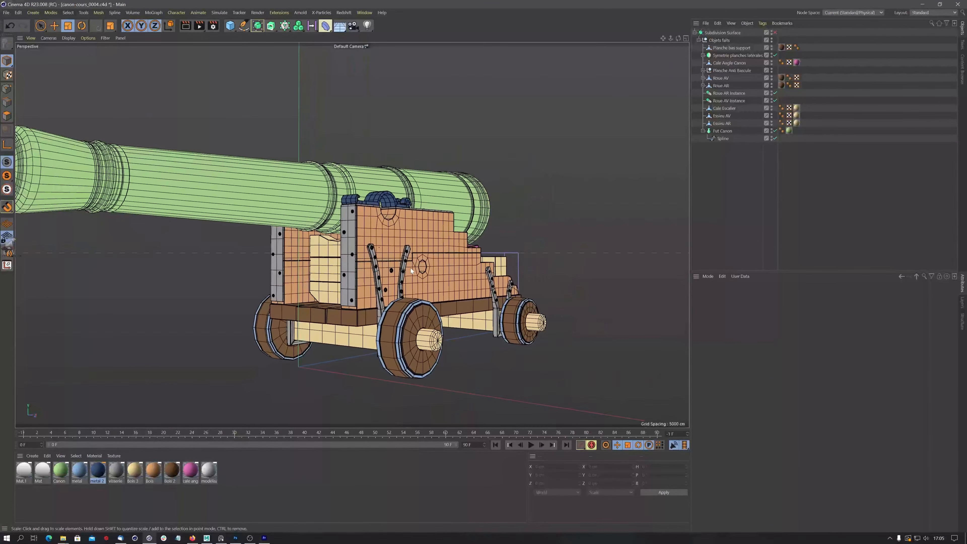
pyautogui.keyDown('alt'); pyautogui.moveTo(410, 268); pyautogui.dragTo(444, 259, button='middle'); pyautogui.keyUp('alt')
pyautogui.keyDown('alt'); pyautogui.moveTo(444, 258); pyautogui.dragTo(454, 254); pyautogui.keyUp('alt')
pyautogui.keyDown('alt'); pyautogui.moveTo(454, 254); pyautogui.dragTo(470, 263, button='middle'); pyautogui.keyUp('alt')
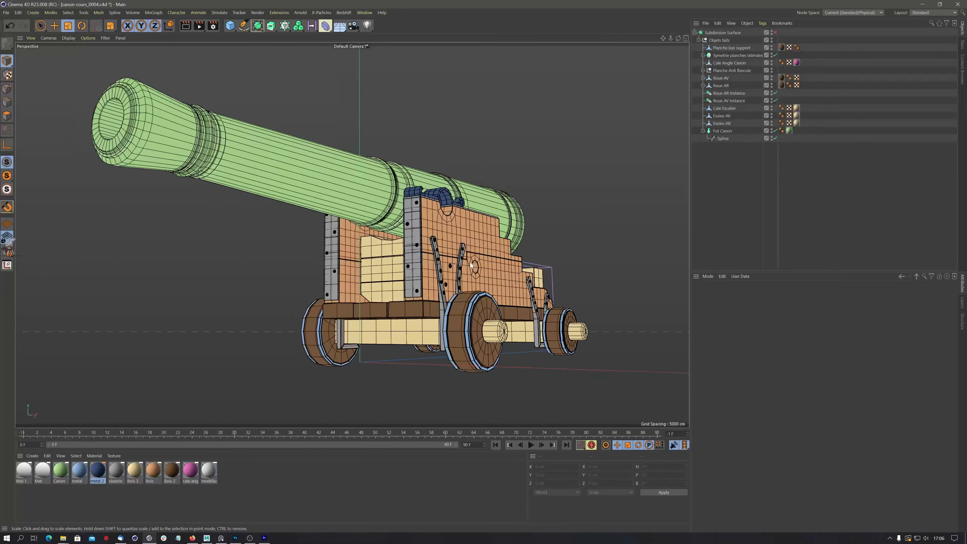
pyautogui.keyDown('alt'); pyautogui.moveTo(470, 263); pyautogui.dragTo(566, 189); pyautogui.keyUp('alt')
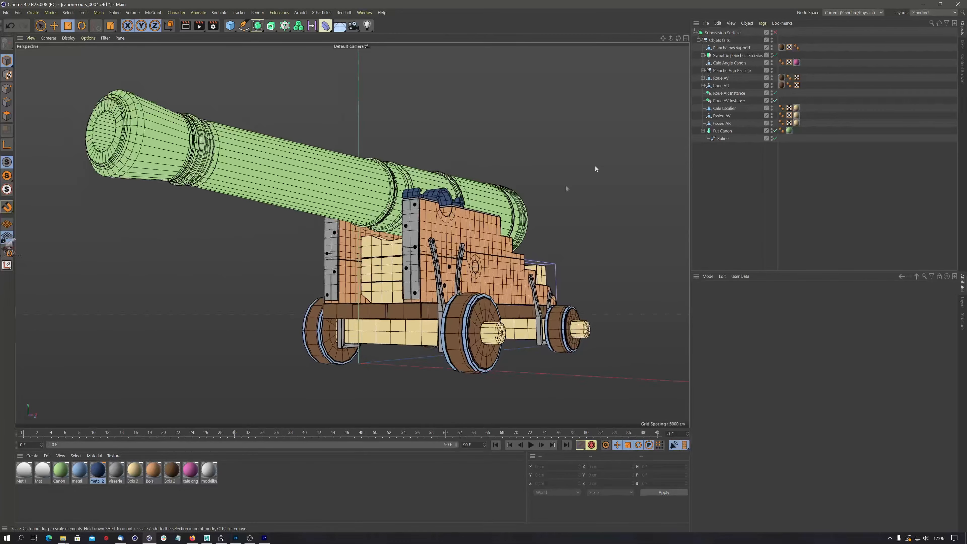
# Step: Add a Tube primitive to the scene, working in the Right view on the carriage side
pyautogui.click(687, 38)
pyautogui.click(349, 236)
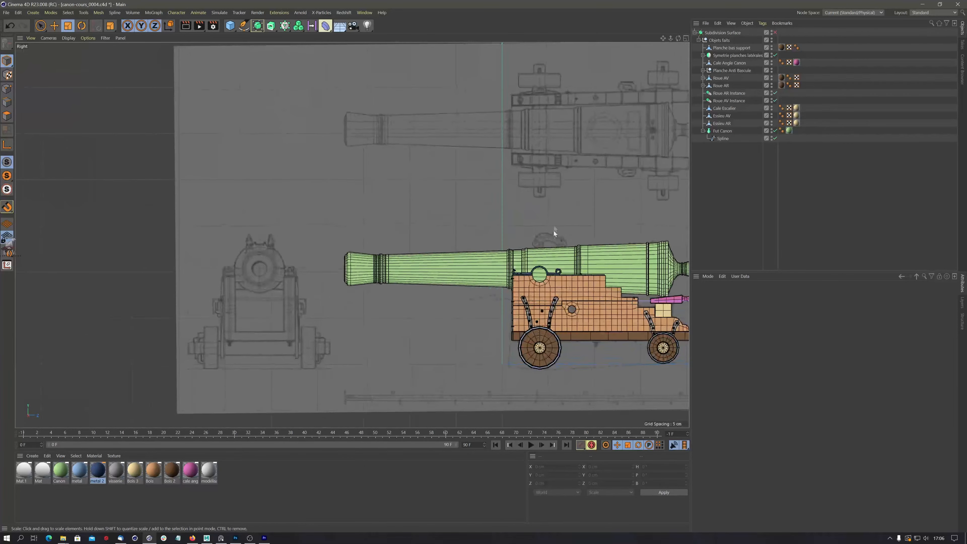
pyautogui.keyDown('alt'); pyautogui.moveTo(554, 233); pyautogui.dragTo(412, 162, button='middle'); pyautogui.keyUp('alt')
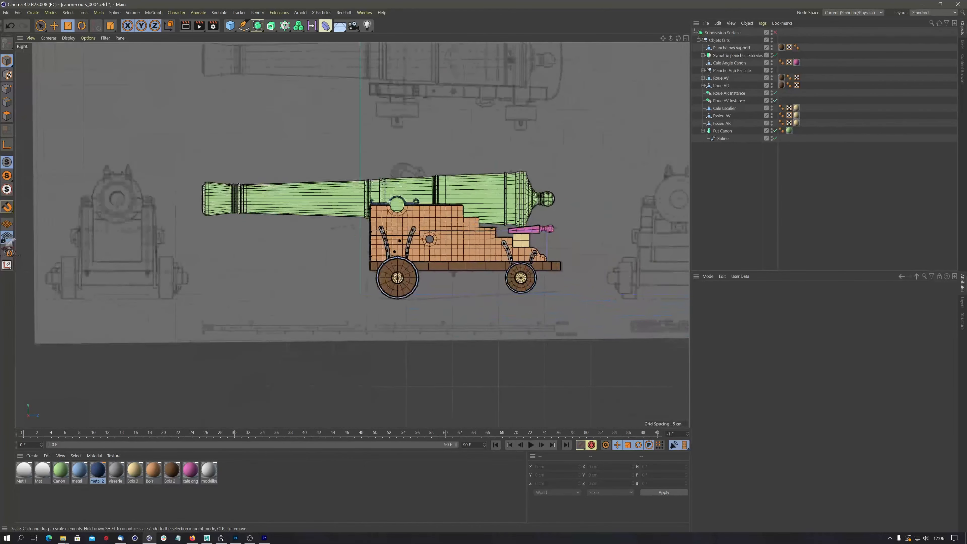
pyautogui.scroll(5, 389, 198)
pyautogui.click(230, 28)
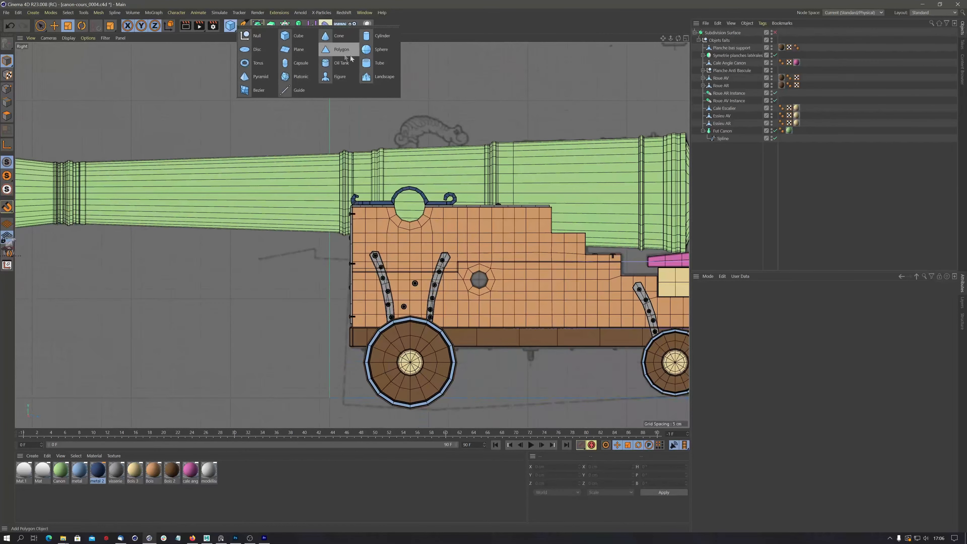
pyautogui.click(379, 64)
# Step: Set the tube's orientation to +X and its rotation segments to 8
pyautogui.scroll(-4, 375, 311)
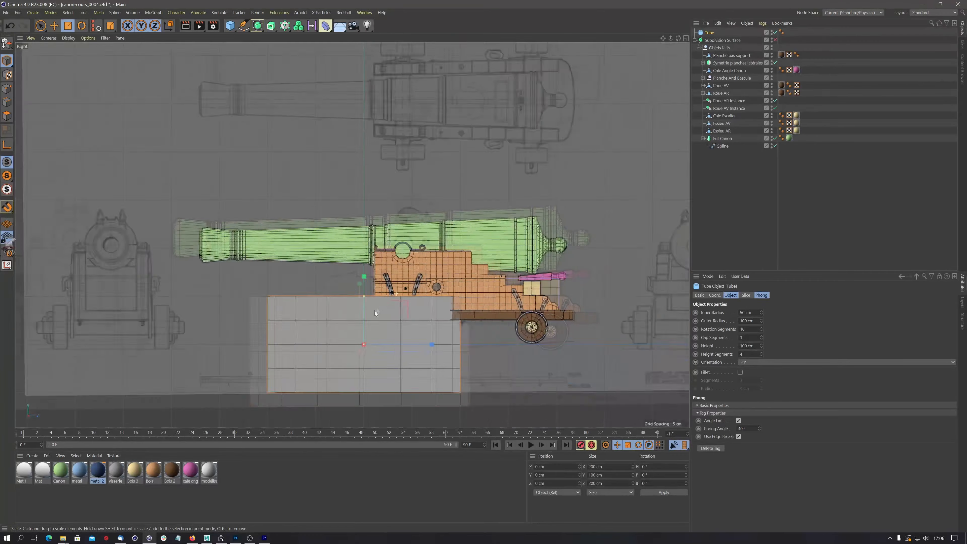
pyautogui.click(757, 363)
pyautogui.click(756, 363)
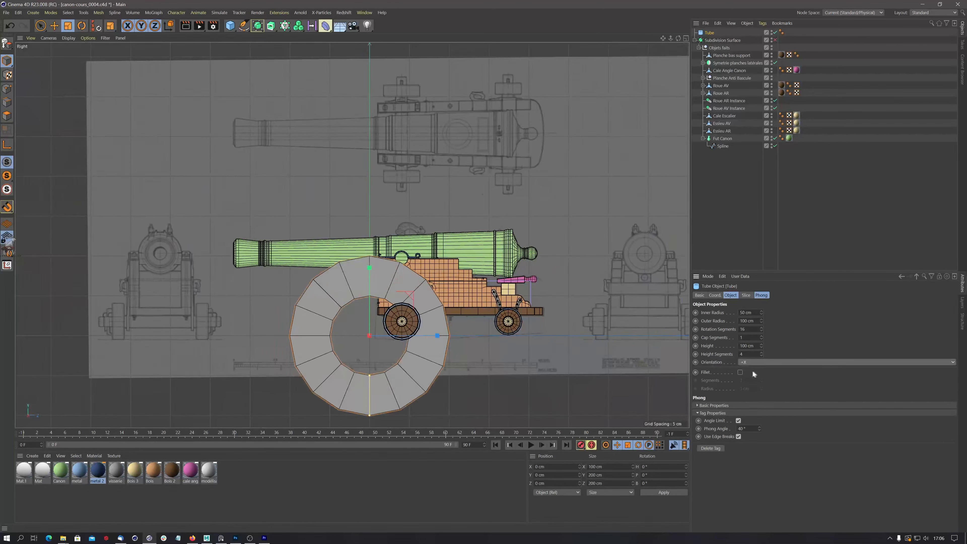
pyautogui.moveTo(748, 330); pyautogui.dragTo(720, 354)
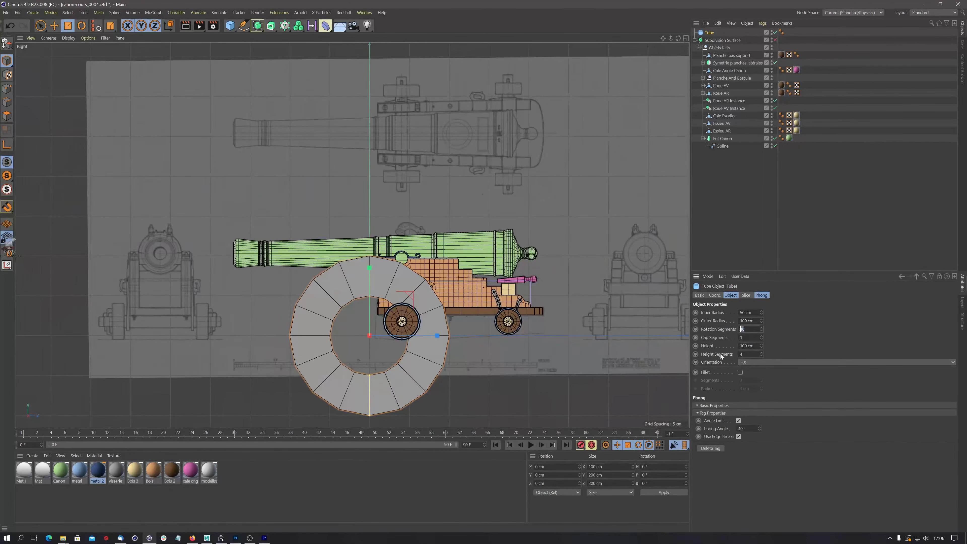
pyautogui.write('8')
pyautogui.press('Return')
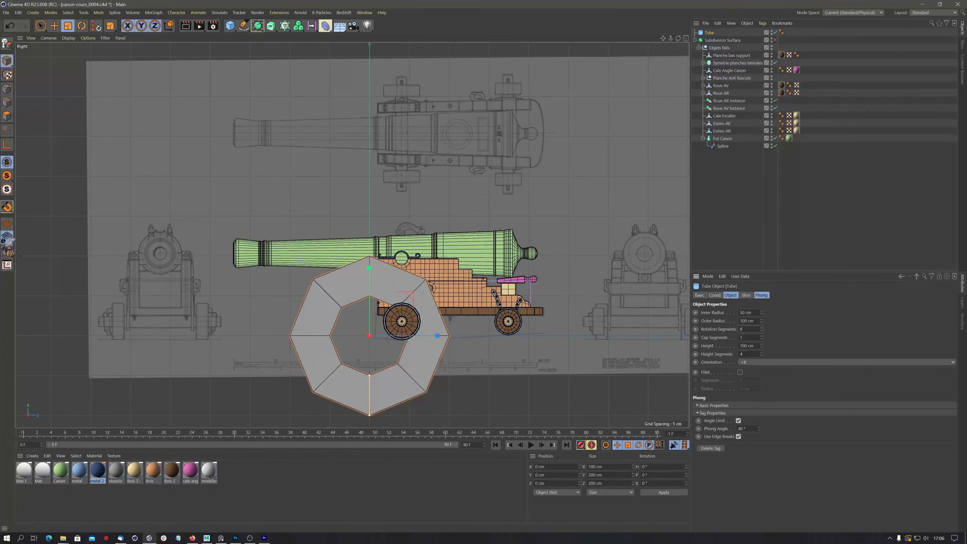
# Step: Scale the tube down uniformly to about 8.9 cm in diameter and 4.4 cm in height
pyautogui.click(67, 27)
pyautogui.moveTo(480, 145); pyautogui.dragTo(296, 289)
pyautogui.scroll(4, 397, 312)
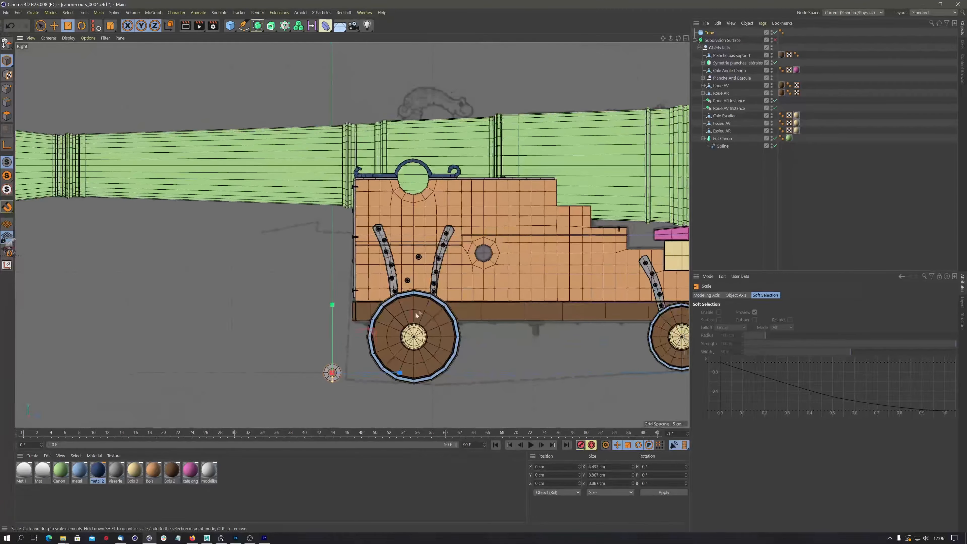
# Step: Move the tube onto the flap's curled hinge end, at about Y 101.3 cm and Z 60.7 cm
pyautogui.press('e')
pyautogui.moveTo(336, 304); pyautogui.dragTo(374, 104)
pyautogui.moveTo(402, 178); pyautogui.dragTo(521, 179)
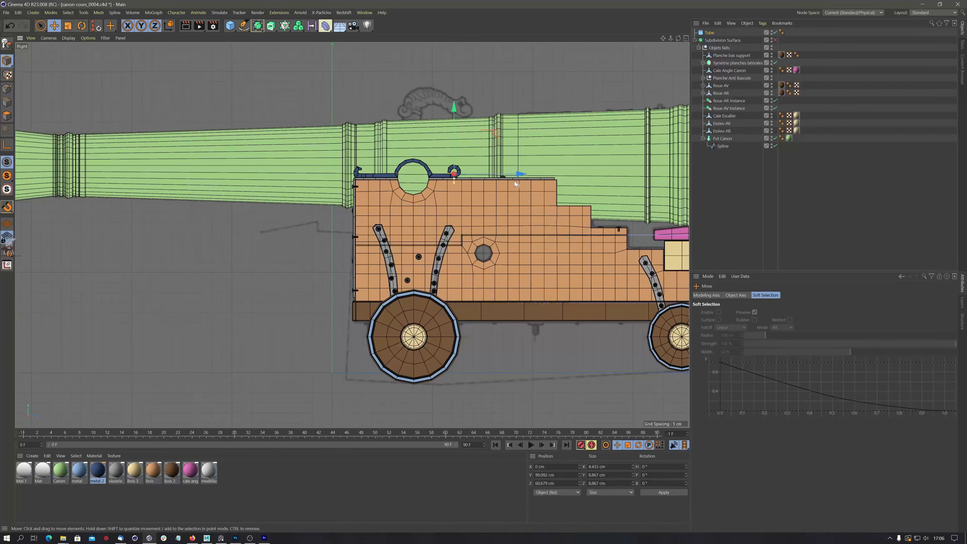
pyautogui.moveTo(453, 144); pyautogui.dragTo(454, 138)
# Step: Move the tube sideways toward the side plank's hinge flap, to about X 26 cm
pyautogui.click(686, 38)
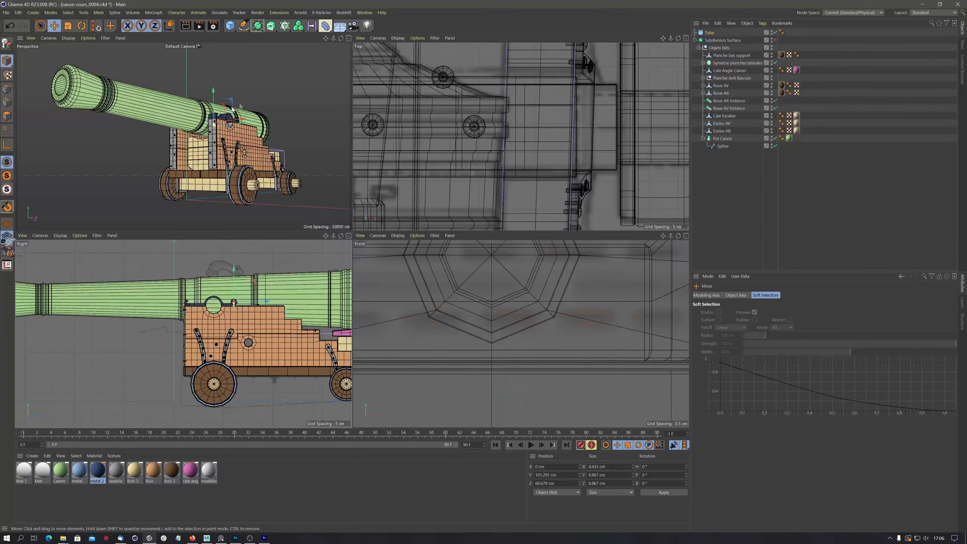
pyautogui.moveTo(240, 123); pyautogui.dragTo(260, 119)
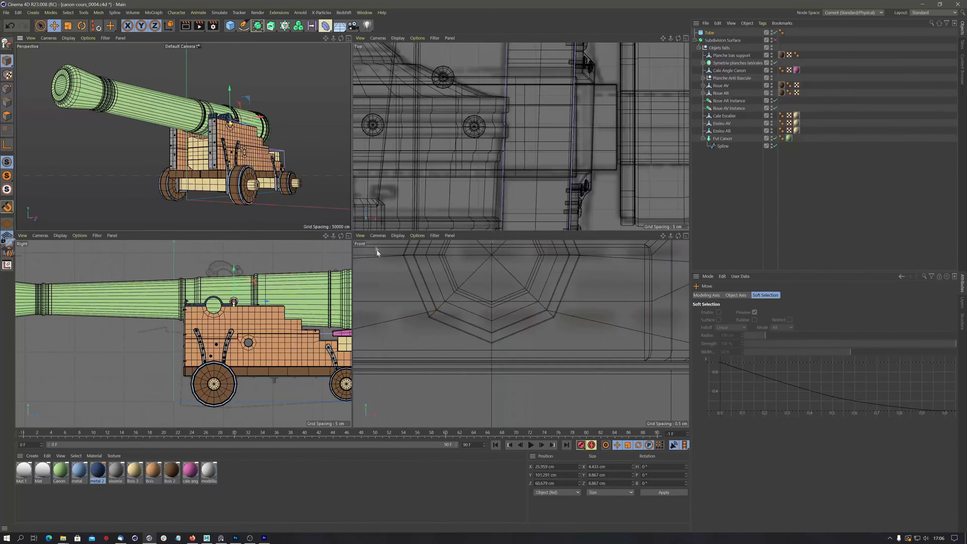
pyautogui.click(349, 236)
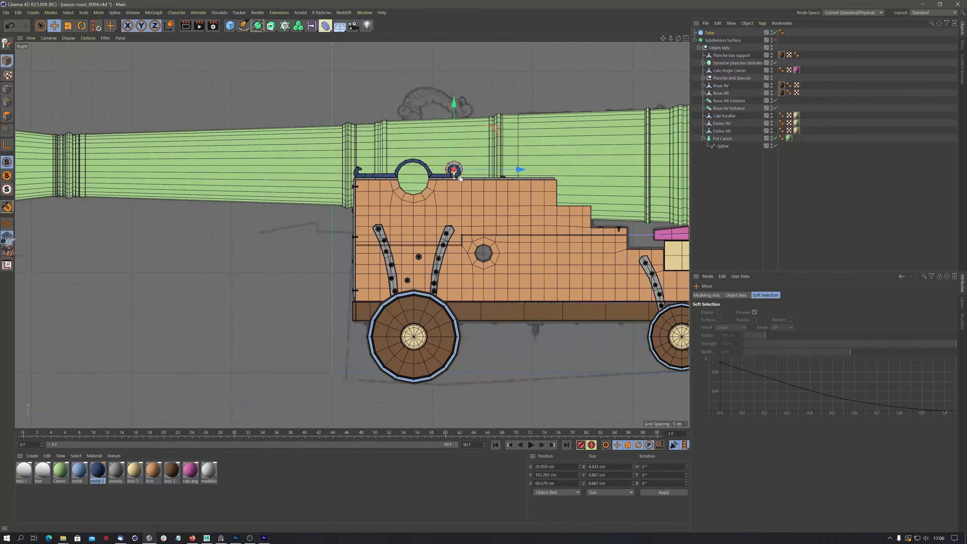
# Step: Center the tube on the hole of the hinge curl in the Right view, at about Z 60.9 cm
pyautogui.scroll(8, 459, 153)
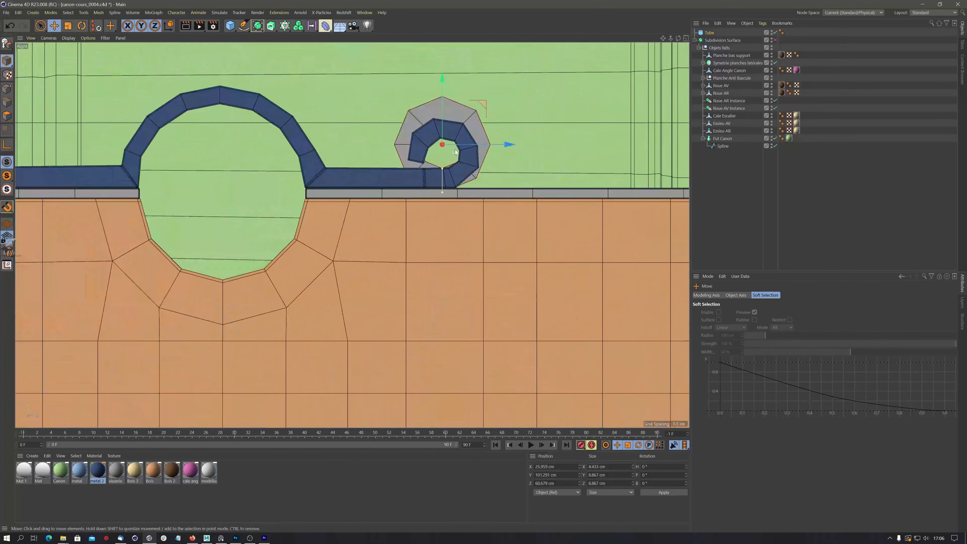
pyautogui.moveTo(445, 77); pyautogui.dragTo(443, 86)
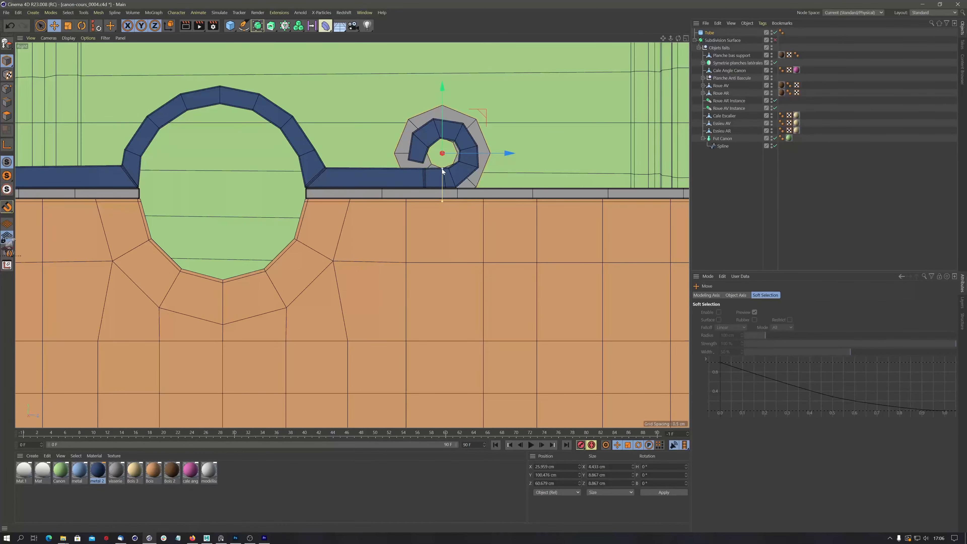
pyautogui.moveTo(485, 152); pyautogui.dragTo(489, 152)
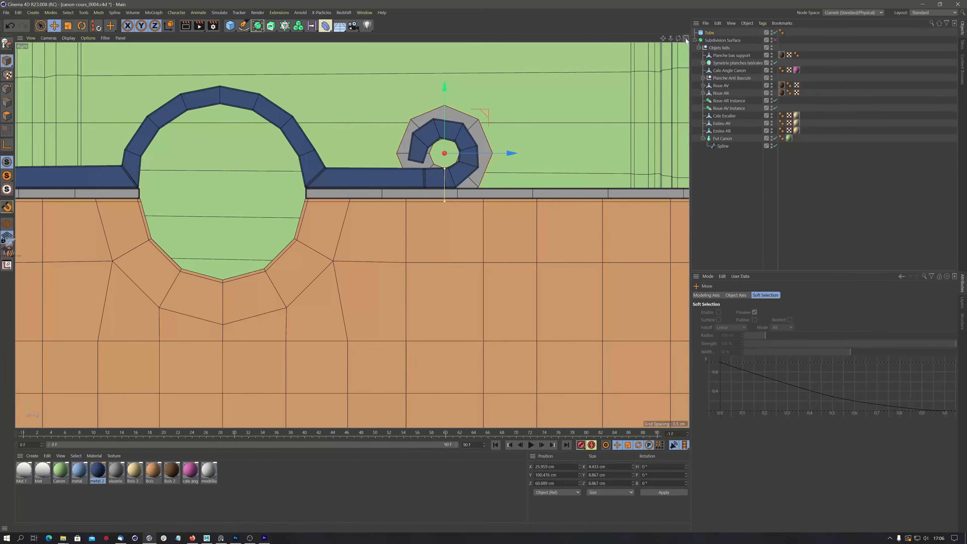
# Step: Move the tube outward to about X 40.8 cm and reduce its outer radius to about 3.43 cm to match the hinge curl
pyautogui.click(686, 38)
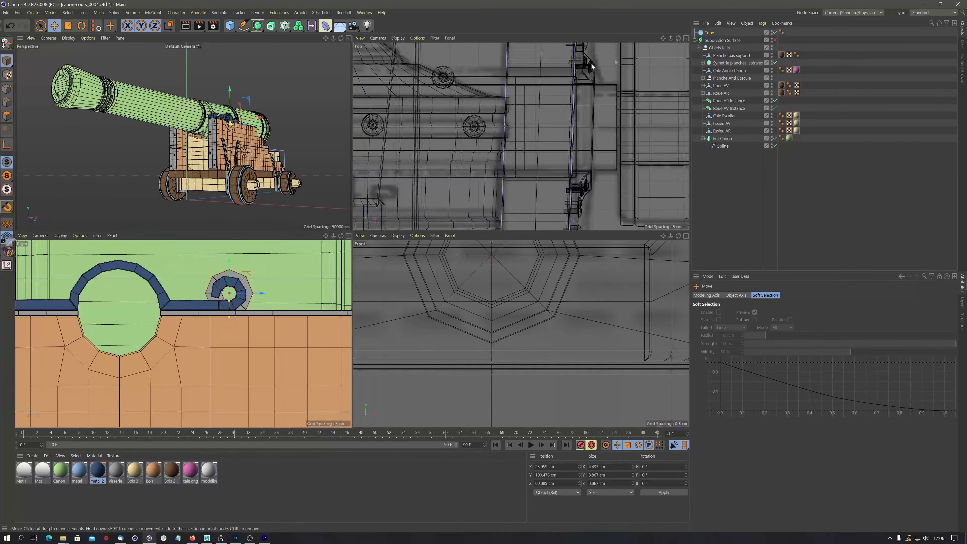
pyautogui.scroll(10, 233, 122)
pyautogui.keyDown('alt'); pyautogui.moveTo(233, 123); pyautogui.dragTo(202, 168); pyautogui.keyUp('alt')
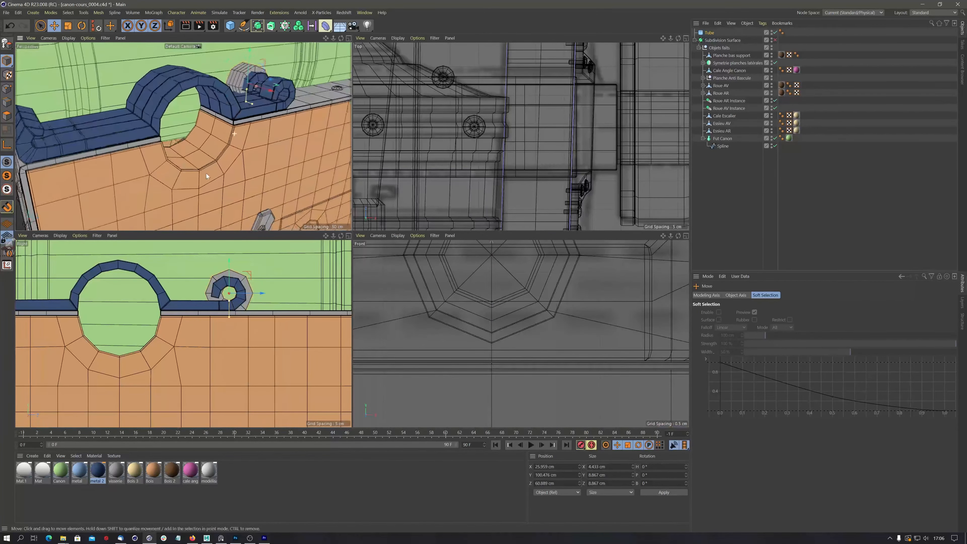
pyautogui.moveTo(271, 91); pyautogui.dragTo(296, 118)
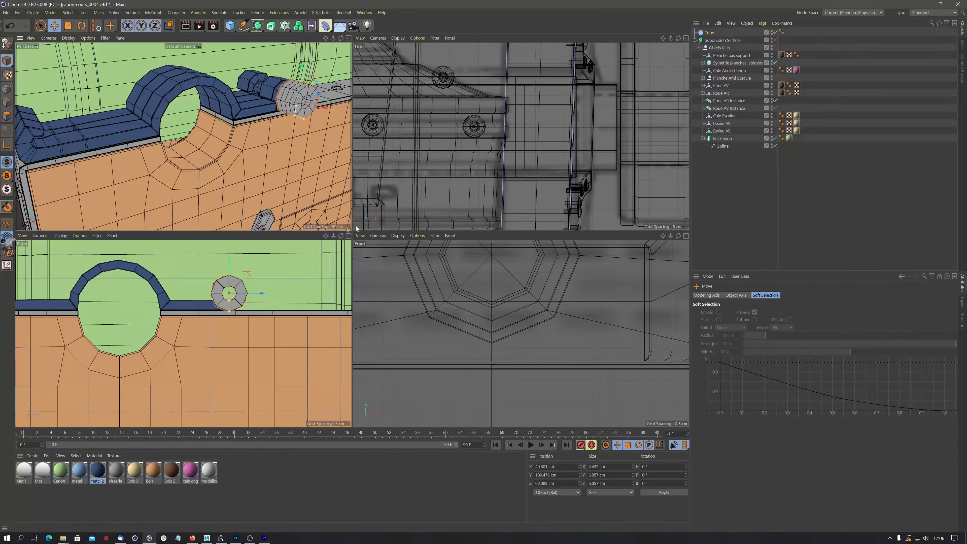
# Step: Fit the tube into the gap between the two hinge knuckles, at about X 31.9 cm with a height of about 3.38 cm
pyautogui.moveTo(302, 111); pyautogui.dragTo(264, 149)
pyautogui.scroll(6, 266, 121)
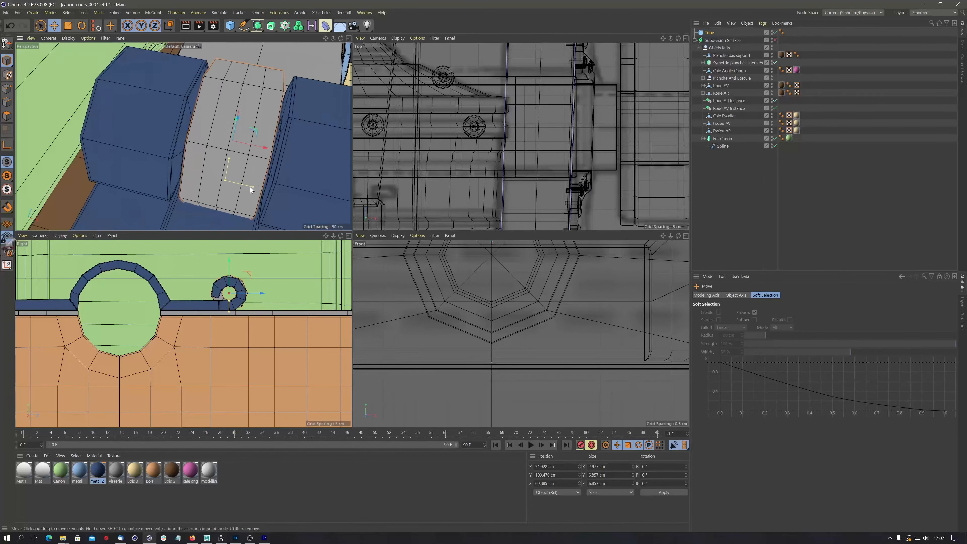
pyautogui.moveTo(251, 187); pyautogui.dragTo(257, 187)
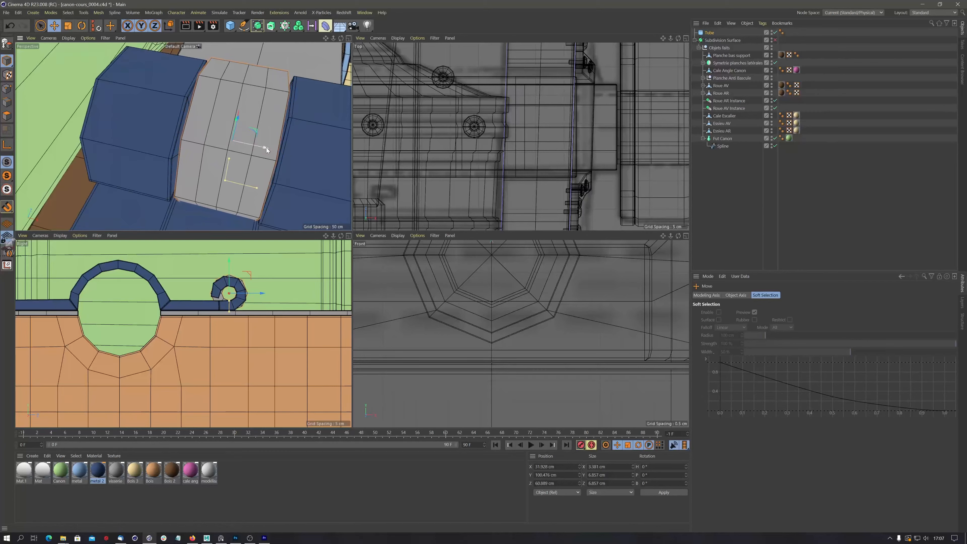
pyautogui.moveTo(266, 147); pyautogui.dragTo(329, 146)
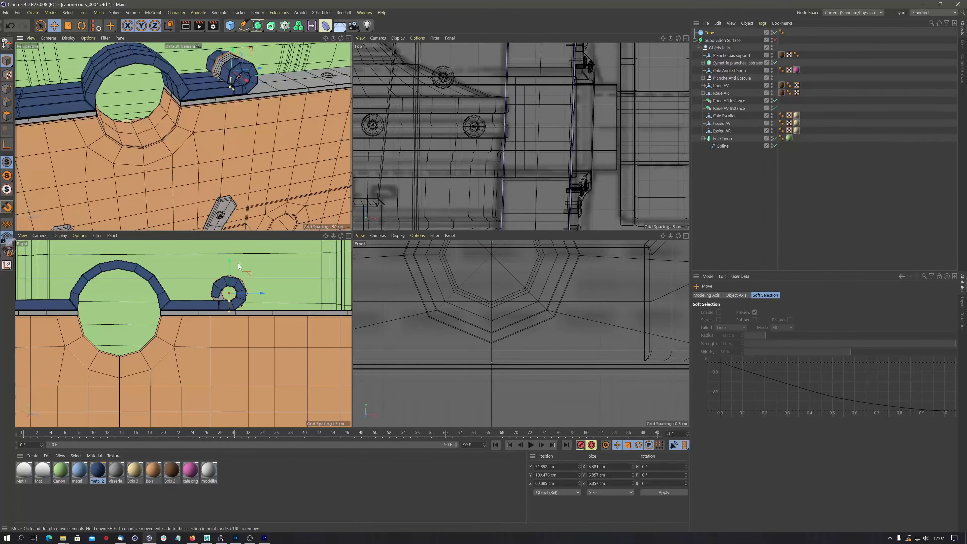
# Step: Move the tube outward to about X 43.5 cm and set its height segments to 1
pyautogui.moveTo(249, 82); pyautogui.dragTo(293, 110)
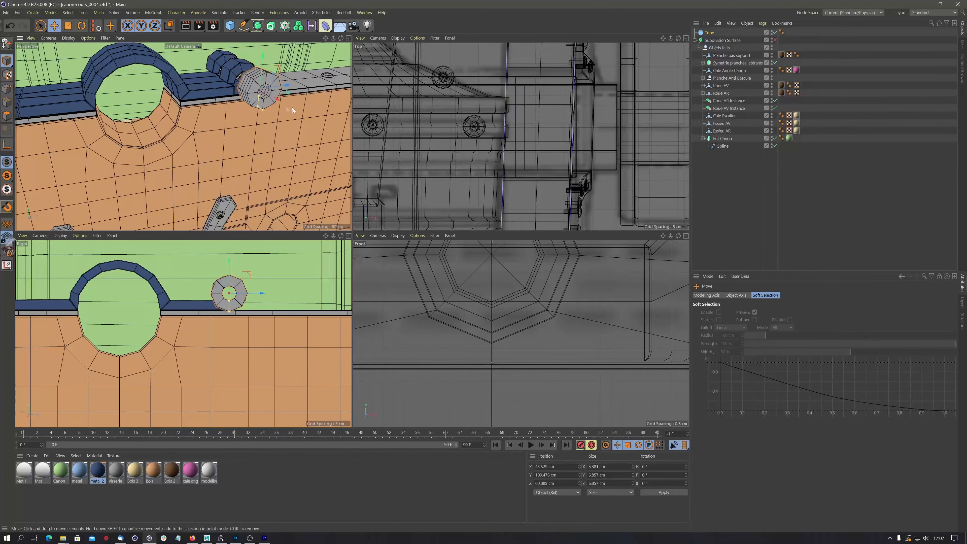
pyautogui.click(711, 33)
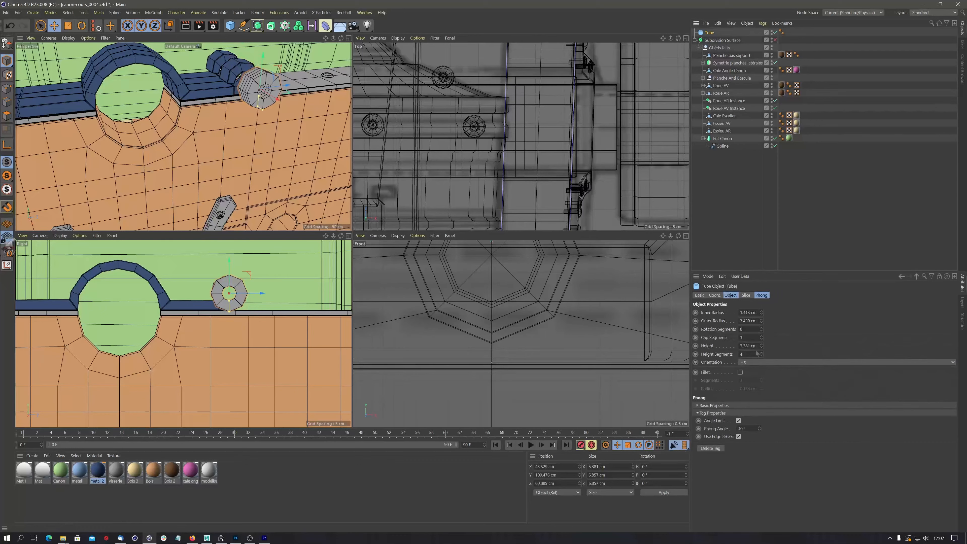
pyautogui.moveTo(745, 355); pyautogui.dragTo(715, 374)
pyautogui.write('1')
pyautogui.press('Return')
# Step: Move the tube along Z to clear space in front of the carriage, at about Z -39.9 cm, and hide the Fut Canon barrel
pyautogui.keyDown('alt'); pyautogui.moveTo(259, 81); pyautogui.dragTo(280, 90); pyautogui.keyUp('alt')
pyautogui.scroll(3, 283, 90)
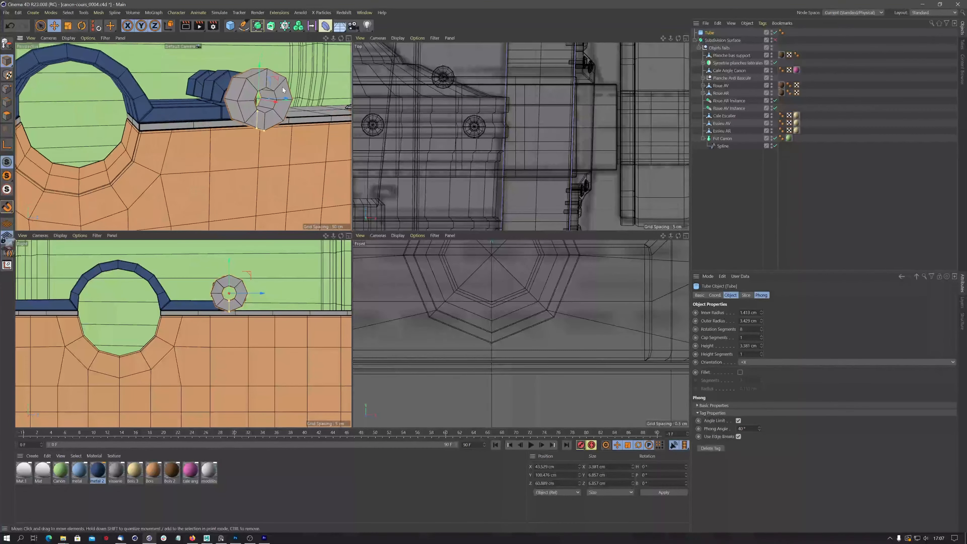
pyautogui.click(348, 38)
pyautogui.scroll(5, 495, 159)
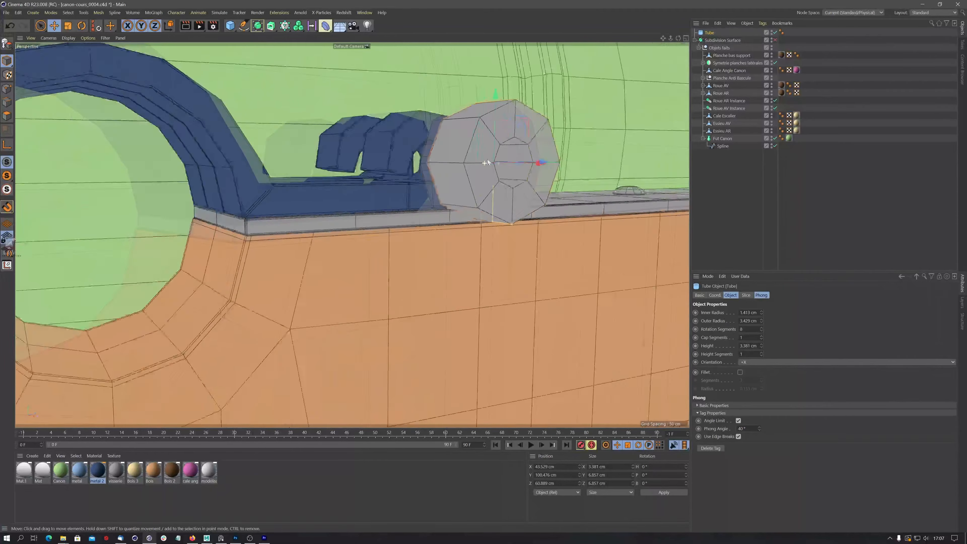
pyautogui.moveTo(488, 160)
pyautogui.keyDown('alt'); pyautogui.mouseDown()
pyautogui.moveTo(471, 161)
pyautogui.moveTo(482, 161)
pyautogui.mouseUp(); pyautogui.keyUp('alt')
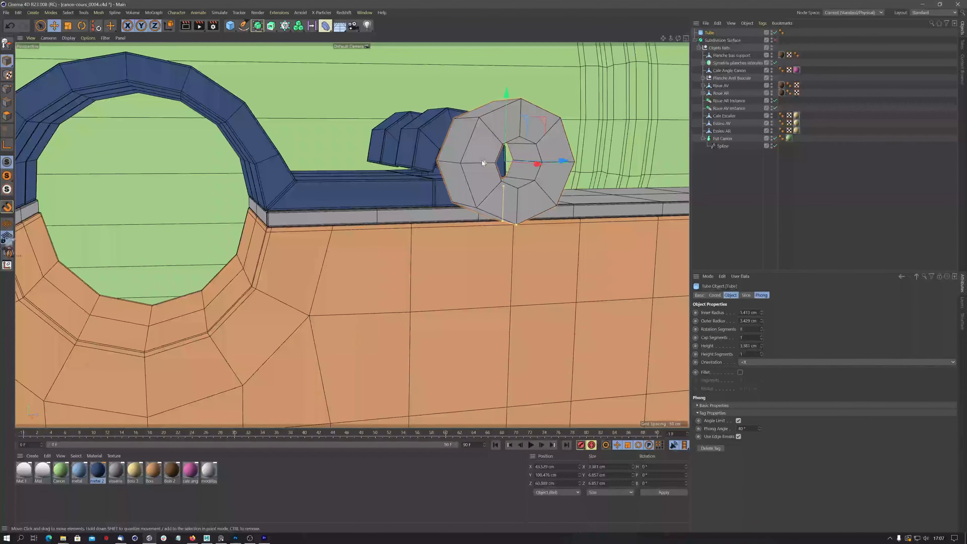
pyautogui.scroll(-2, 524, 207)
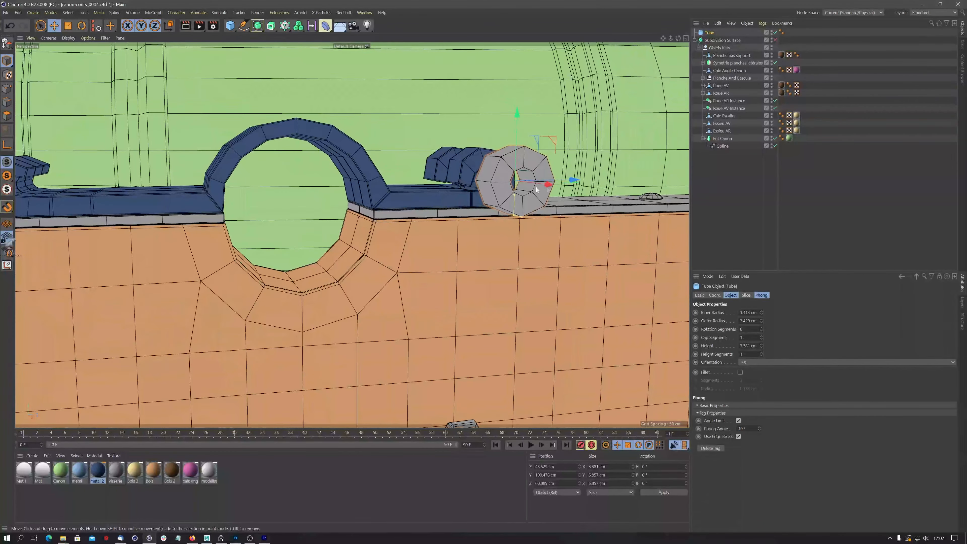
pyautogui.scroll(-5, 538, 190)
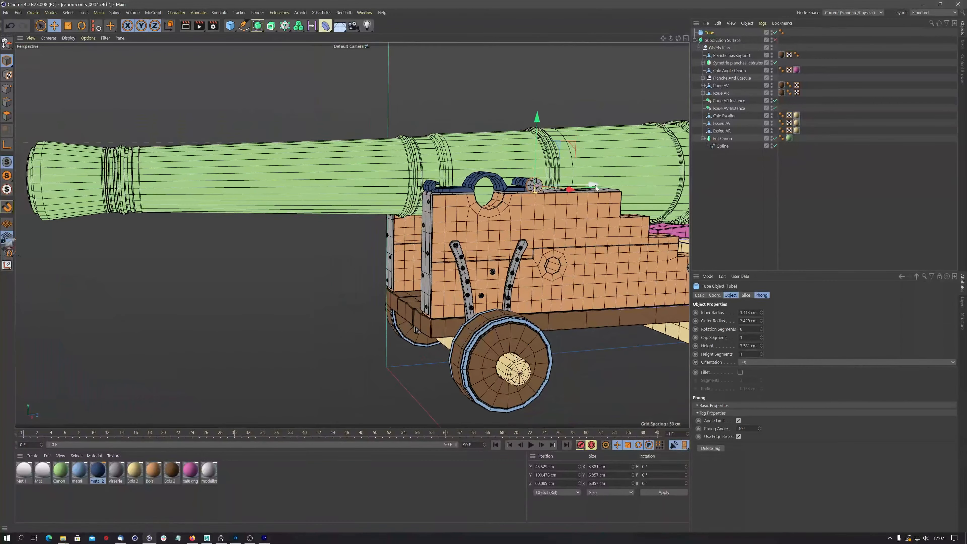
pyautogui.moveTo(594, 184); pyautogui.dragTo(390, 187)
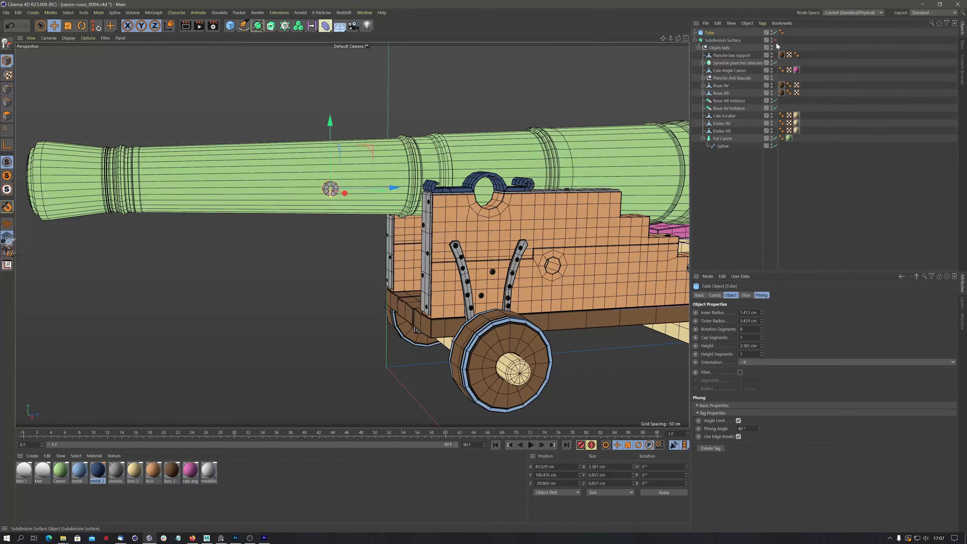
pyautogui.click(775, 138)
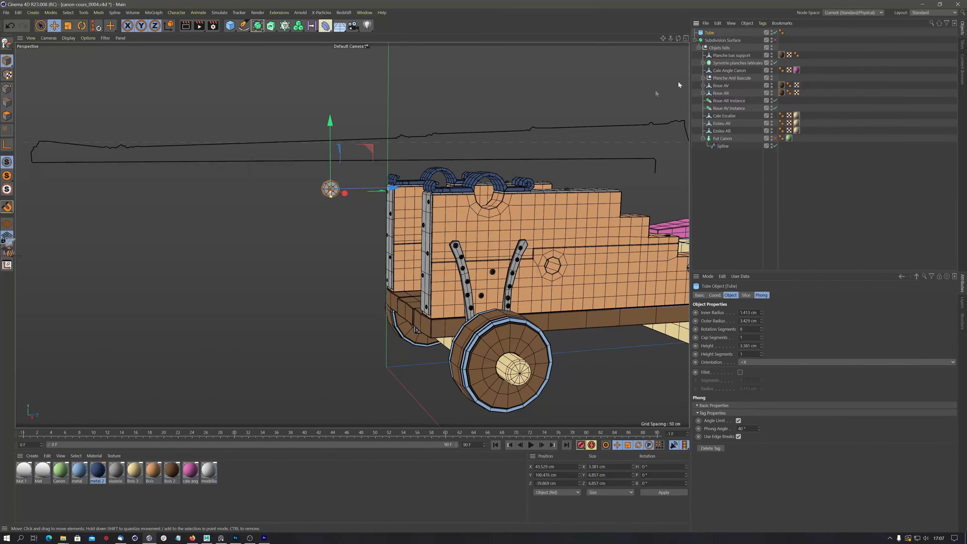
# Step: Frame the tube in the Right view and convert it to an editable polygon object
pyautogui.click(686, 38)
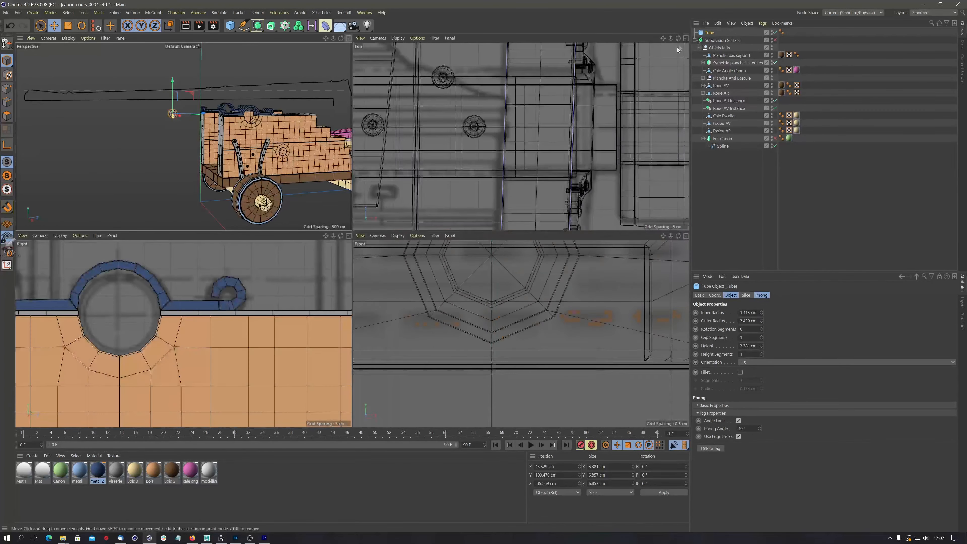
pyautogui.click(348, 236)
pyautogui.scroll(-10, 382, 228)
pyautogui.scroll(15, 397, 219)
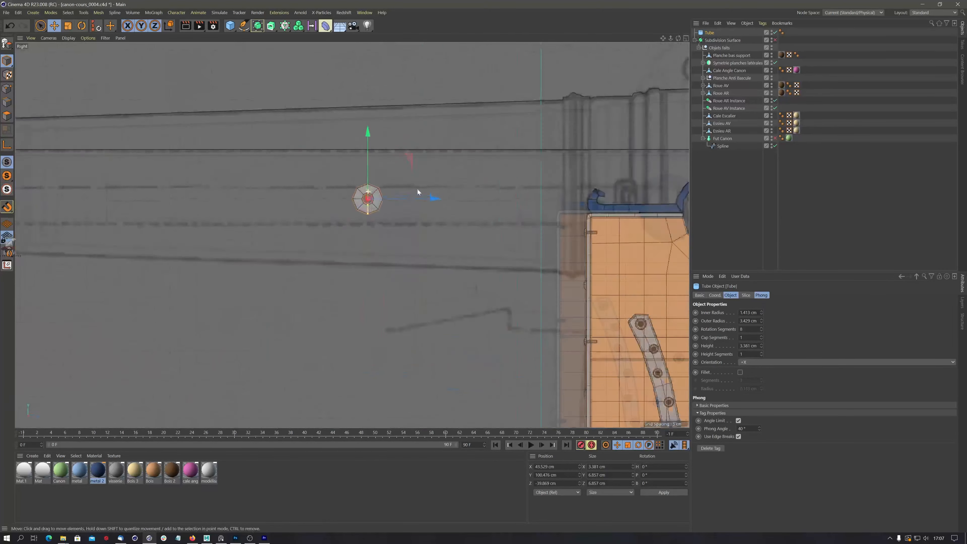
pyautogui.keyDown('alt'); pyautogui.moveTo(333, 191); pyautogui.dragTo(348, 201, button='middle'); pyautogui.keyUp('alt')
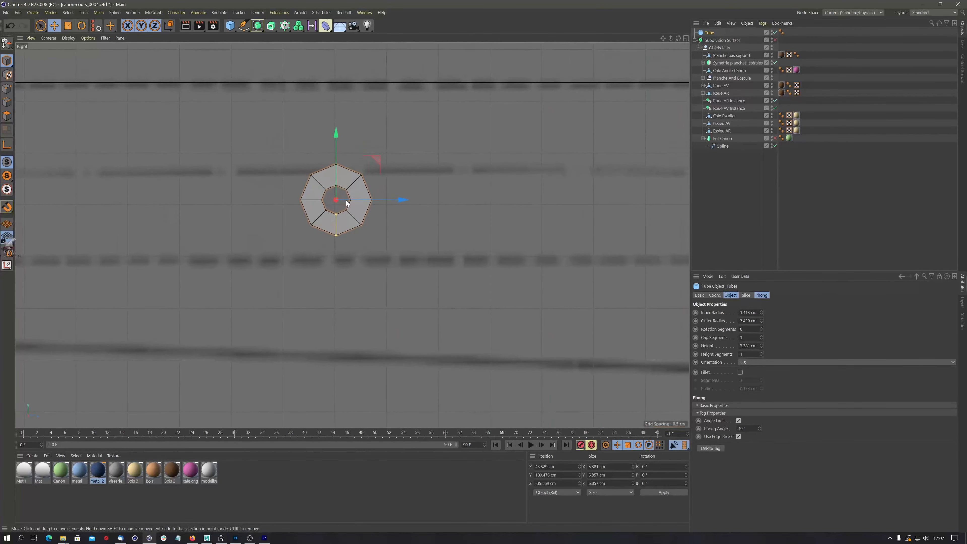
pyautogui.press('c')
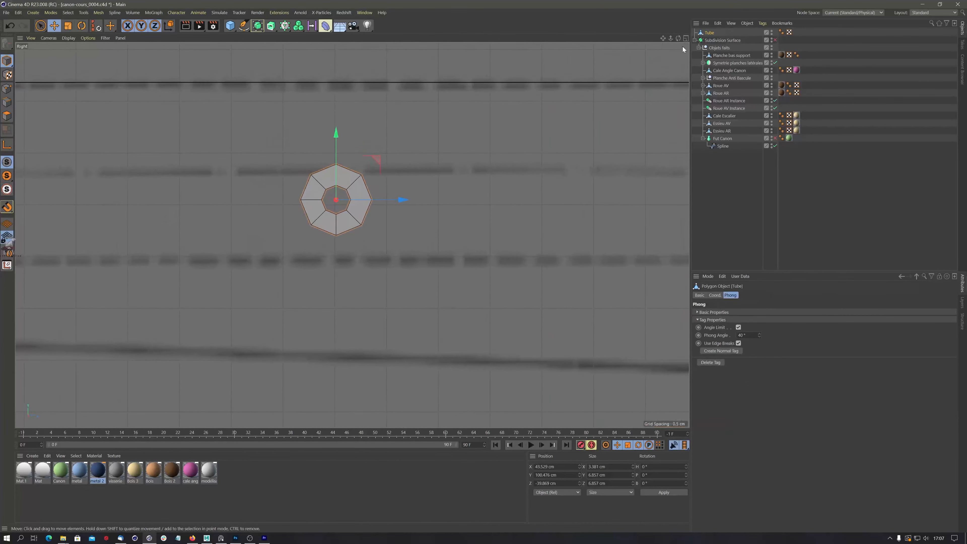
# Step: Examine the tube up close and compare it with the exploded hinge and bolt parts in the reference plans
pyautogui.click(686, 38)
pyautogui.click(348, 39)
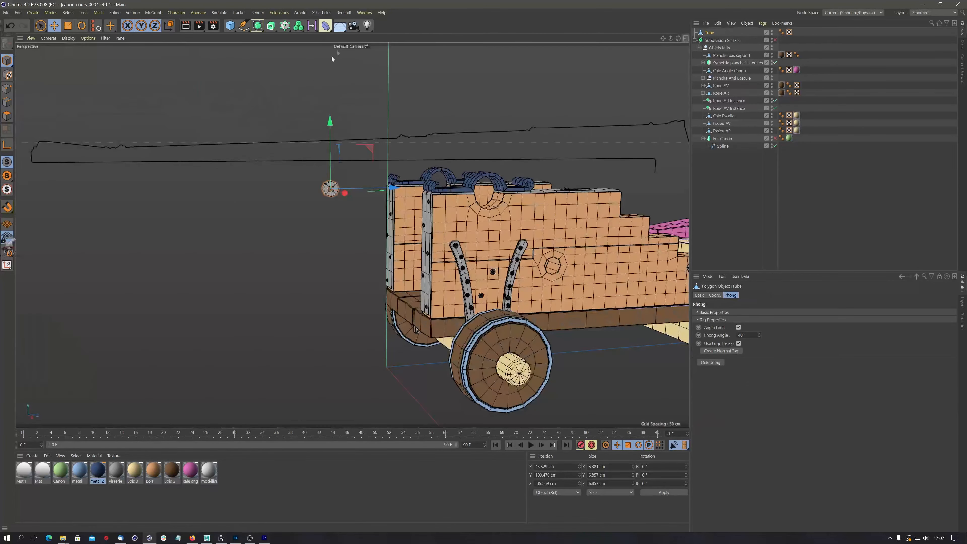
pyautogui.scroll(10, 339, 192)
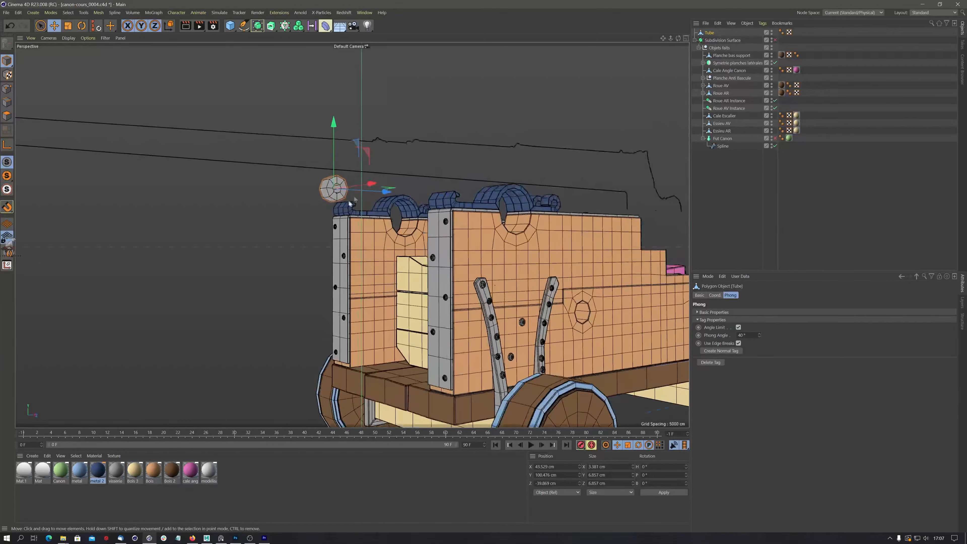
pyautogui.moveTo(349, 203)
pyautogui.keyDown('alt'); pyautogui.mouseDown()
pyautogui.moveTo(374, 166)
pyautogui.moveTo(363, 194)
pyautogui.mouseUp(); pyautogui.keyUp('alt')
pyautogui.keyDown('alt'); pyautogui.moveTo(318, 336); pyautogui.dragTo(318, 211); pyautogui.keyUp('alt')
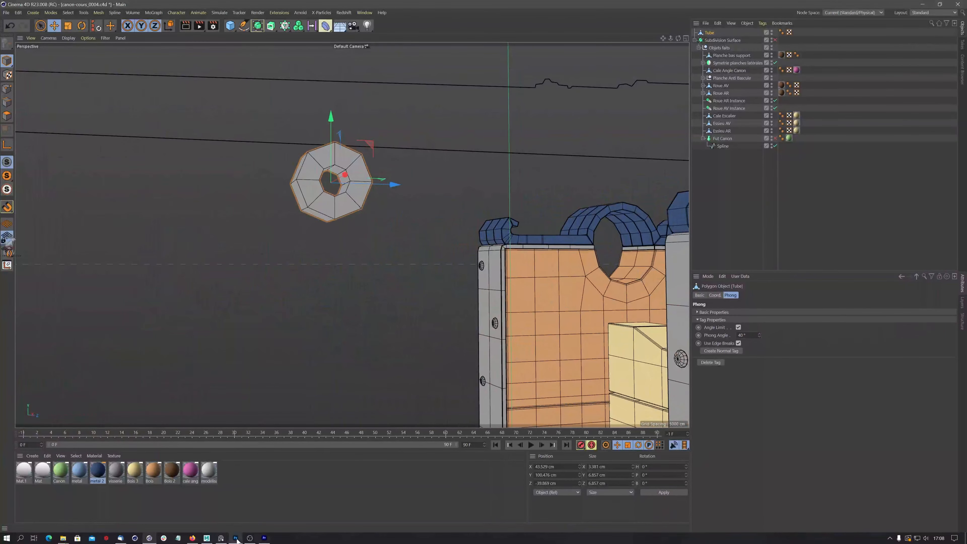
pyautogui.moveTo(249, 540)
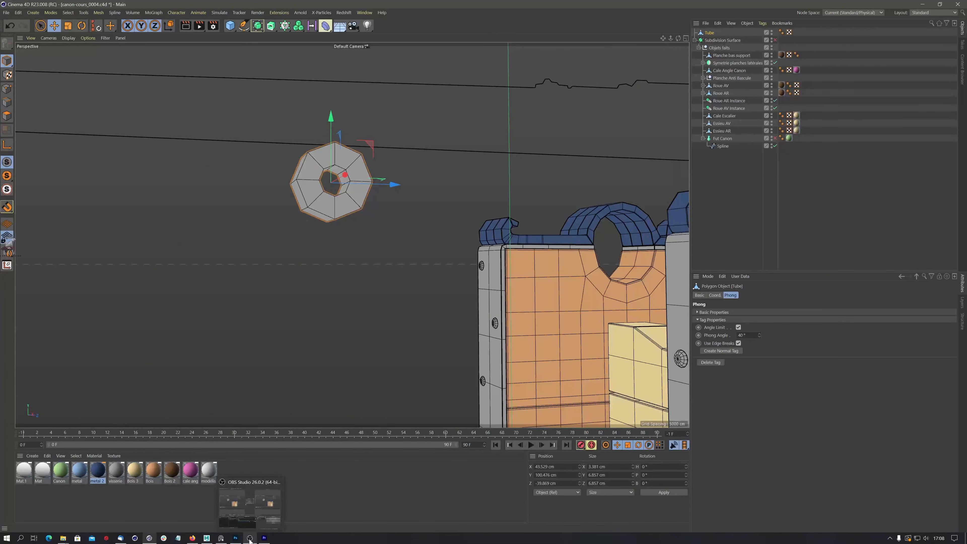
pyautogui.click(221, 539)
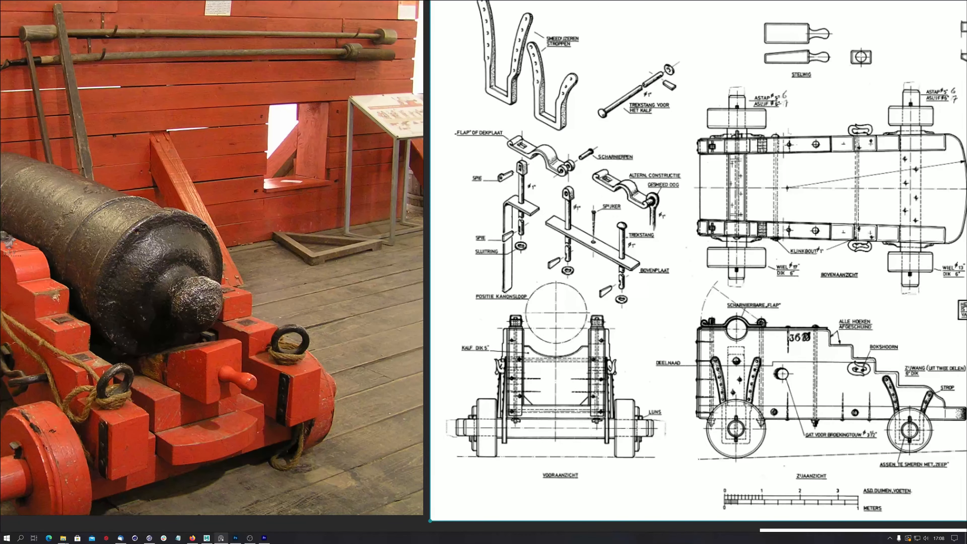
pyautogui.click(149, 538)
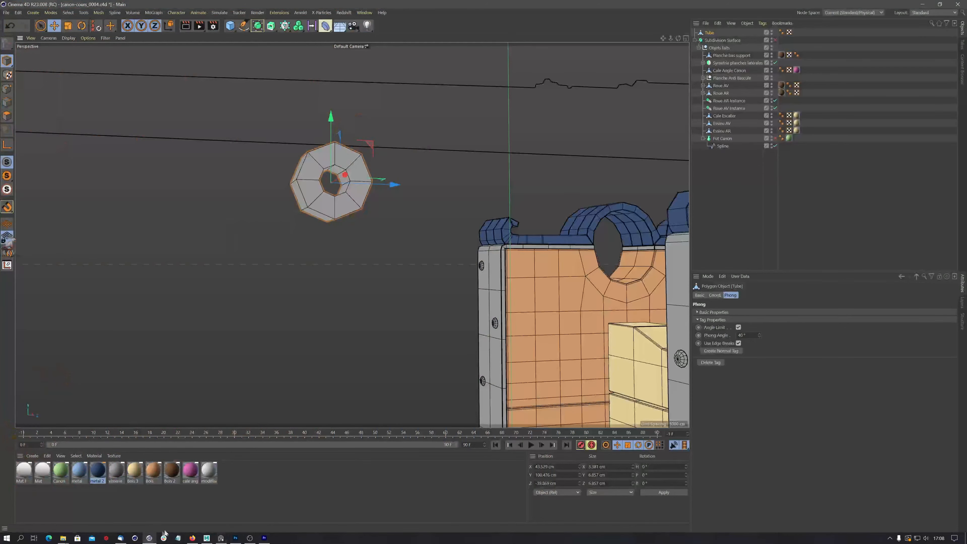
# Step: Select the tube's two lower outer side edges and scale them apart along Z to about 7.65 cm
pyautogui.scroll(3, 333, 185)
pyautogui.click(8, 102)
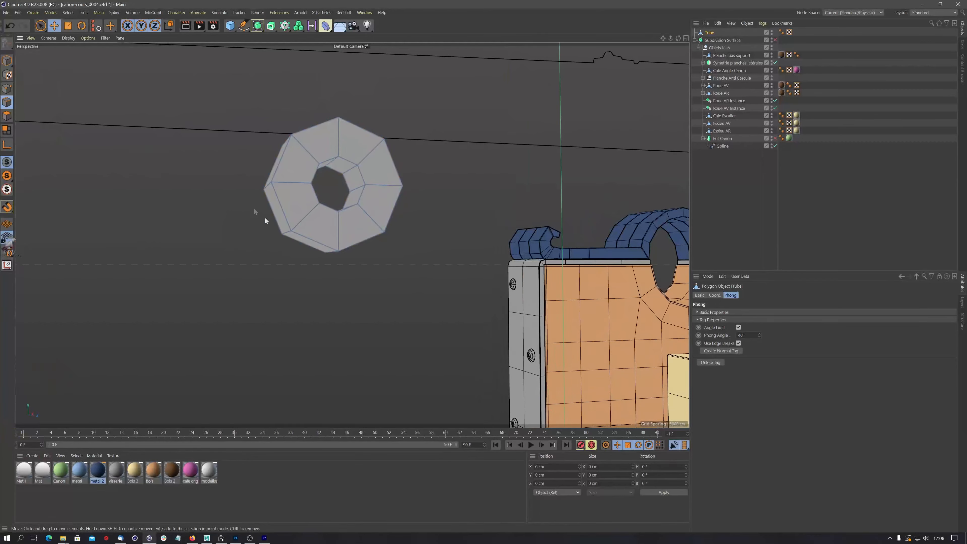
pyautogui.click(287, 231)
pyautogui.keyDown('alt'); pyautogui.moveTo(357, 233); pyautogui.dragTo(326, 229); pyautogui.keyUp('alt')
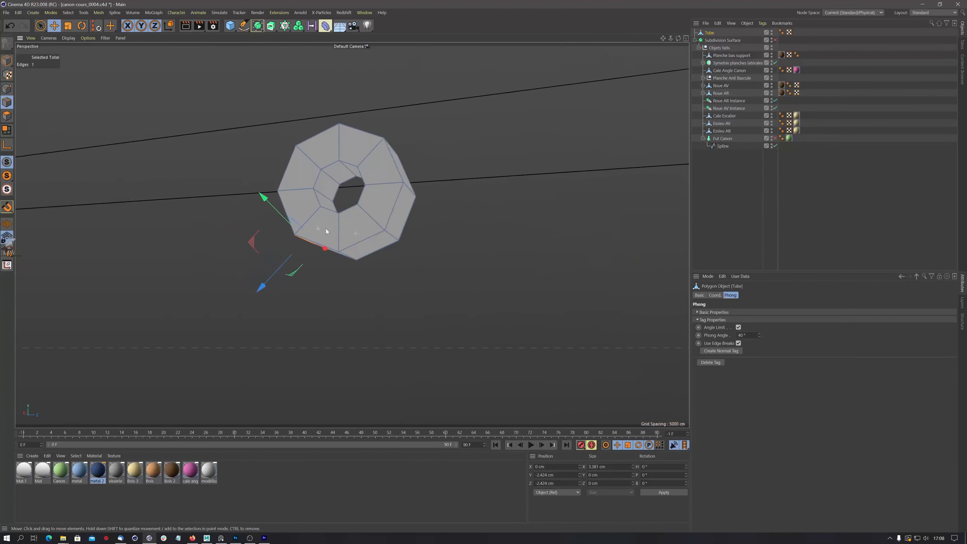
pyautogui.keyDown('shift'); pyautogui.click(392, 236); pyautogui.keyUp('shift')
pyautogui.press('t')
pyautogui.moveTo(415, 235); pyautogui.dragTo(437, 233)
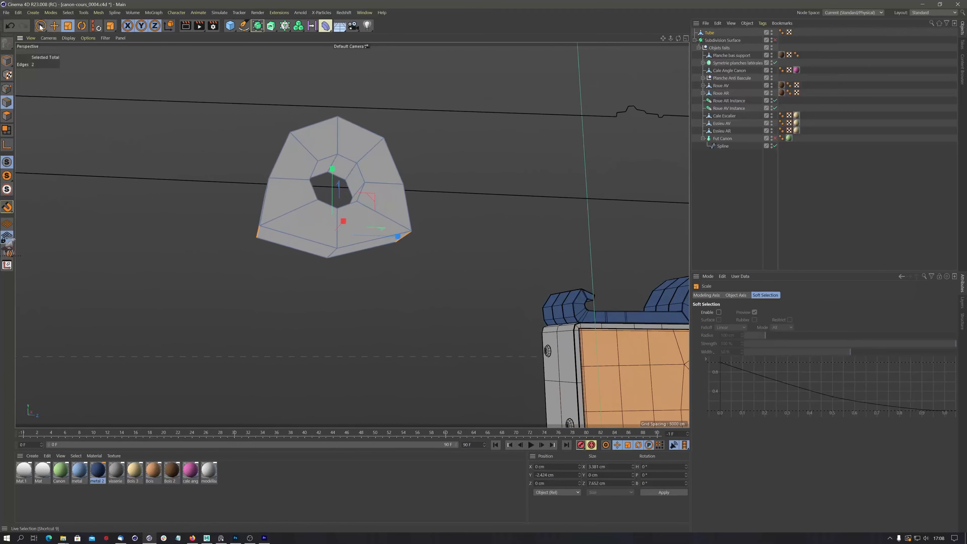
# Step: Select the two polygons on the tube's underside and flatten them vertically to a Y size of 0 cm
pyautogui.moveTo(41, 26); pyautogui.dragTo(64, 49)
pyautogui.click(7, 115)
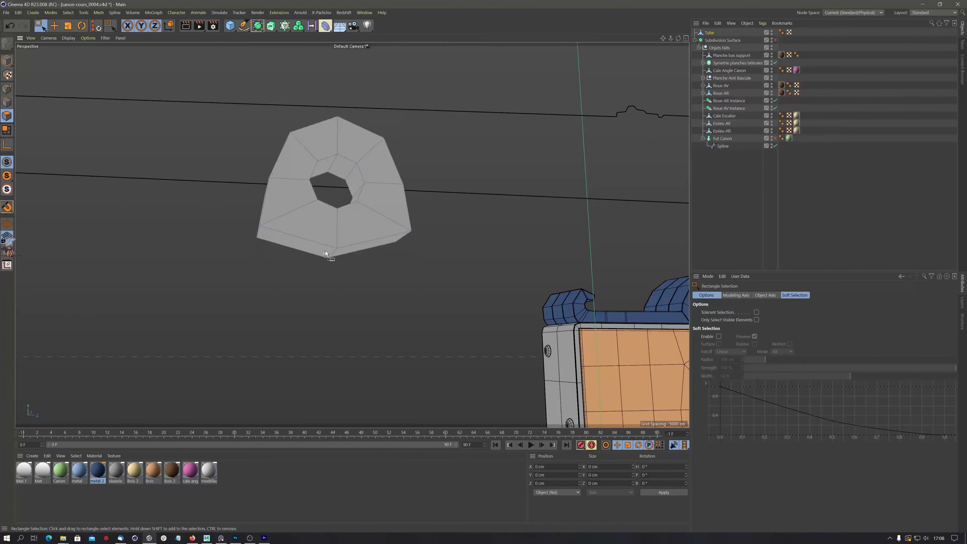
pyautogui.keyDown('alt'); pyautogui.moveTo(328, 251); pyautogui.dragTo(321, 248); pyautogui.keyUp('alt')
pyautogui.moveTo(40, 26); pyautogui.dragTo(61, 39)
pyautogui.moveTo(346, 259); pyautogui.dragTo(337, 254)
pyautogui.keyDown('alt'); pyautogui.moveTo(363, 204); pyautogui.dragTo(355, 219); pyautogui.keyUp('alt')
pyautogui.press('t')
pyautogui.moveTo(333, 168); pyautogui.dragTo(483, 206)
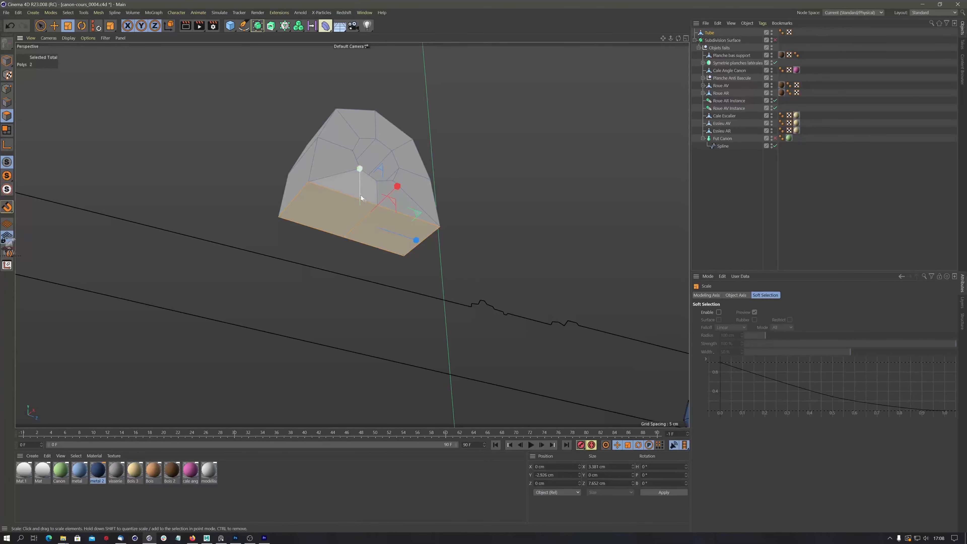
# Step: Add a loop cut at 50% offset across the width of the flattened underside
pyautogui.keyDown('alt'); pyautogui.moveTo(353, 201); pyautogui.dragTo(375, 210); pyautogui.keyUp('alt')
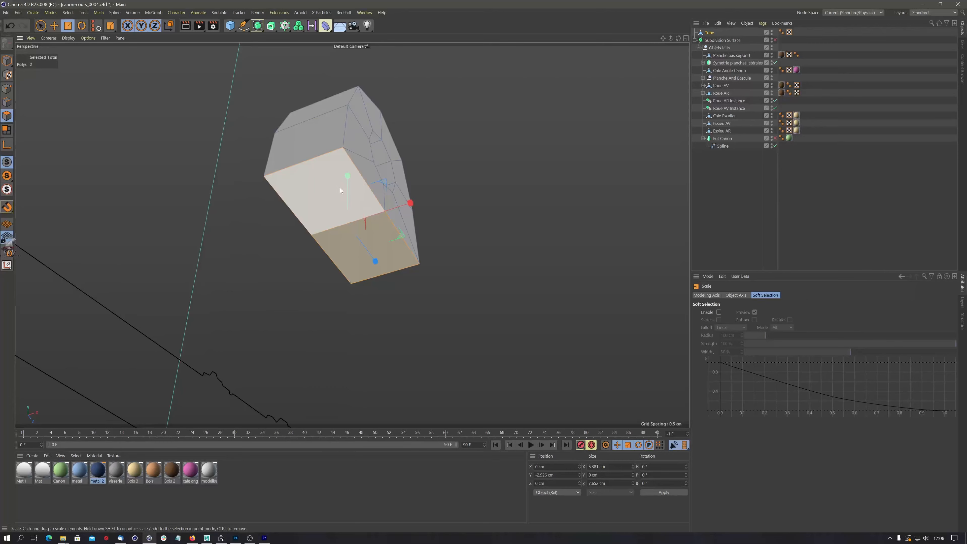
pyautogui.press('k')
pyautogui.press('l')
pyautogui.click(308, 162)
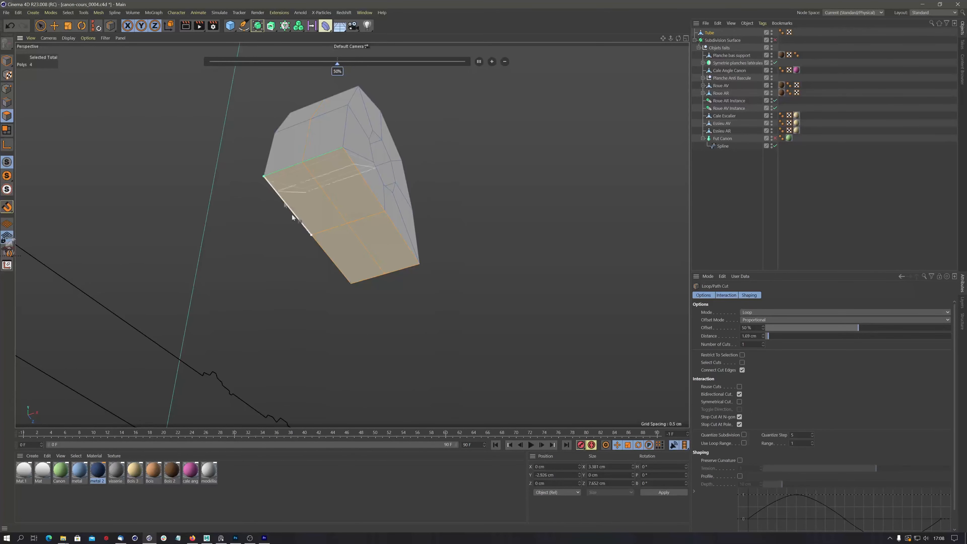
# Step: Bevel the center point of the underside with the offset mode set to Radial
pyautogui.scroll(4, 293, 216)
pyautogui.click(7, 89)
pyautogui.press('space')
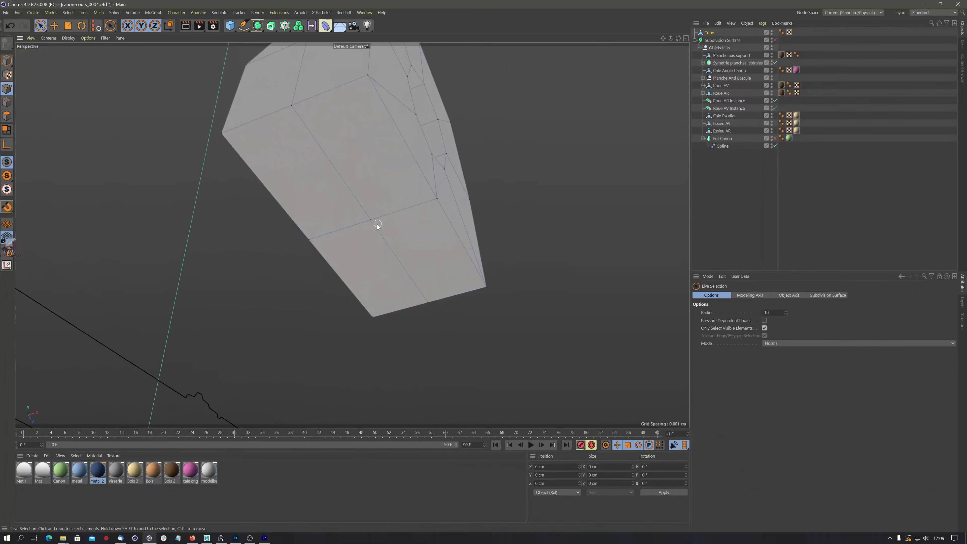
pyautogui.click(372, 224)
pyautogui.rightClick(444, 253)
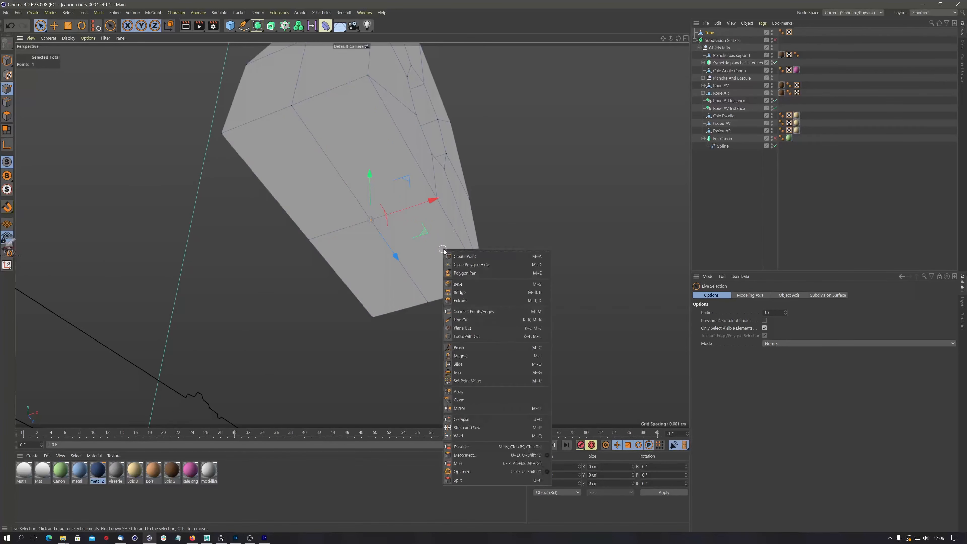
pyautogui.click(457, 289)
pyautogui.moveTo(444, 259); pyautogui.dragTo(476, 235)
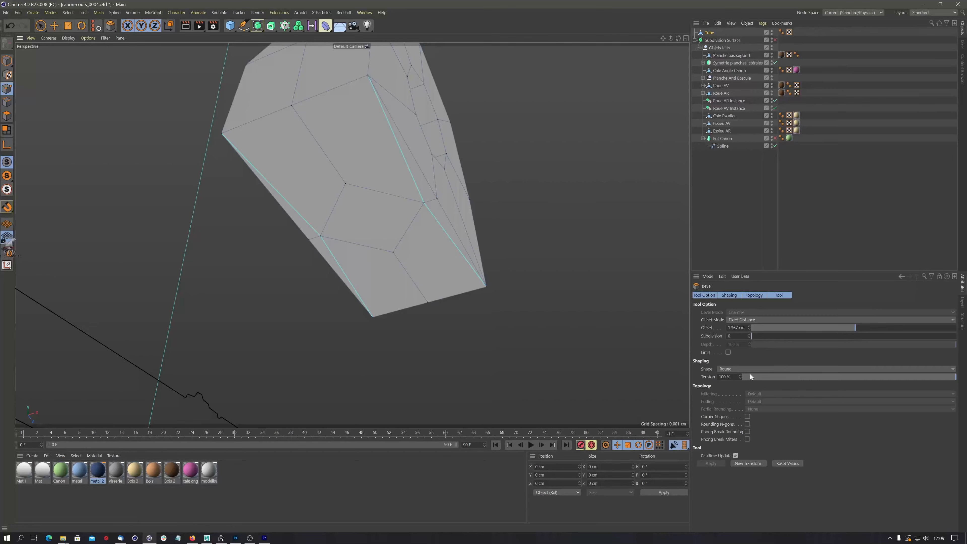
pyautogui.click(761, 319)
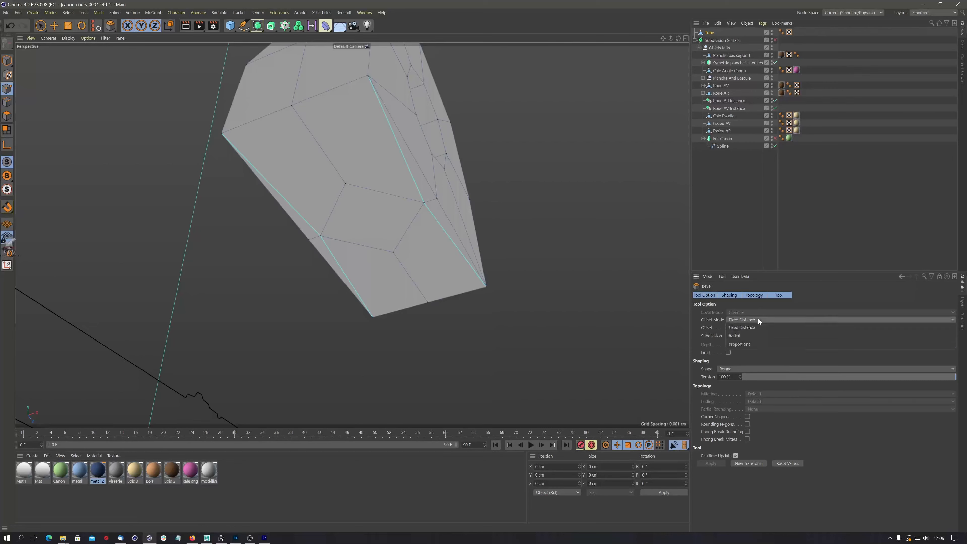
pyautogui.click(753, 335)
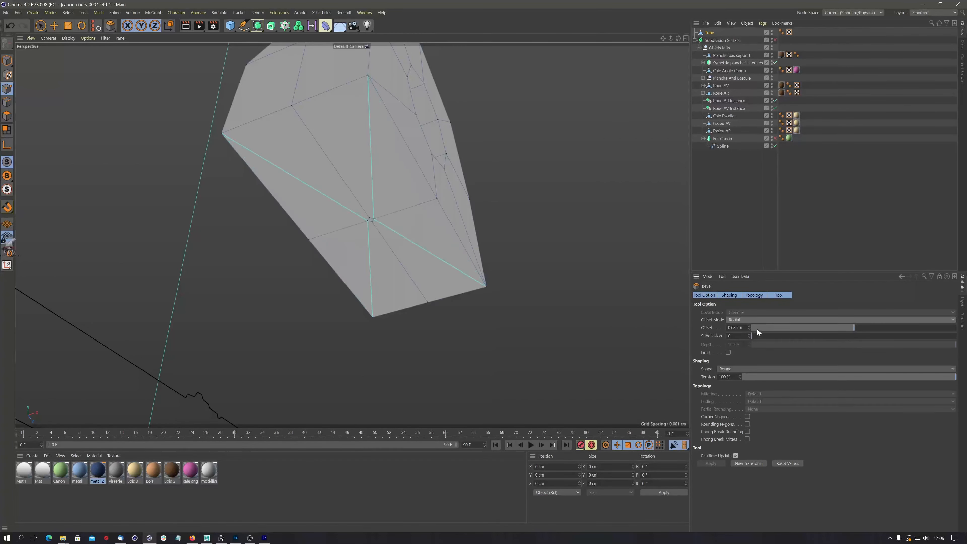
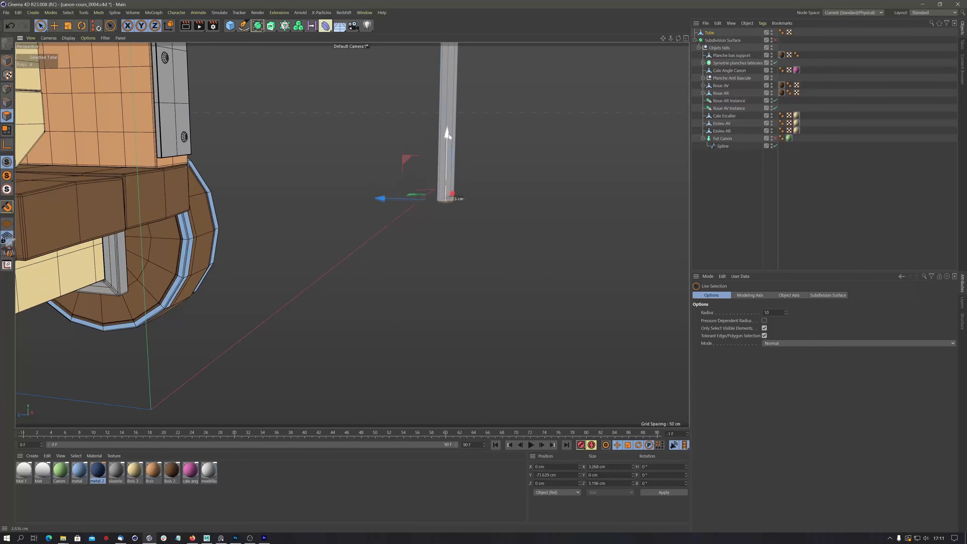
# Step: Extend the bolt shaft's end face downward in additional segments to about Y -81.4 cm
pyautogui.keyDown('alt'); pyautogui.moveTo(451, 197); pyautogui.dragTo(537, 184, button='right'); pyautogui.keyUp('alt')
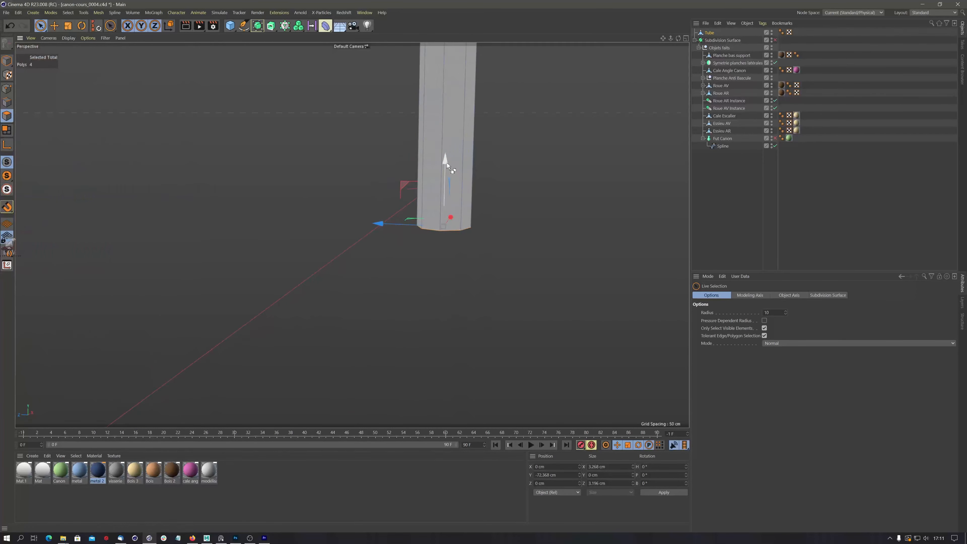
pyautogui.moveTo(446, 158); pyautogui.dragTo(439, 297)
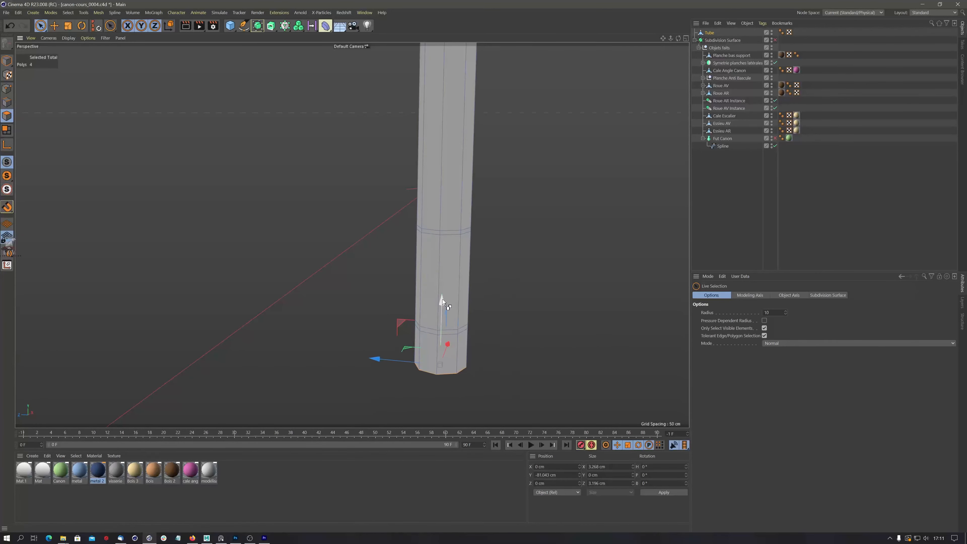
pyautogui.moveTo(442, 297); pyautogui.dragTo(457, 312)
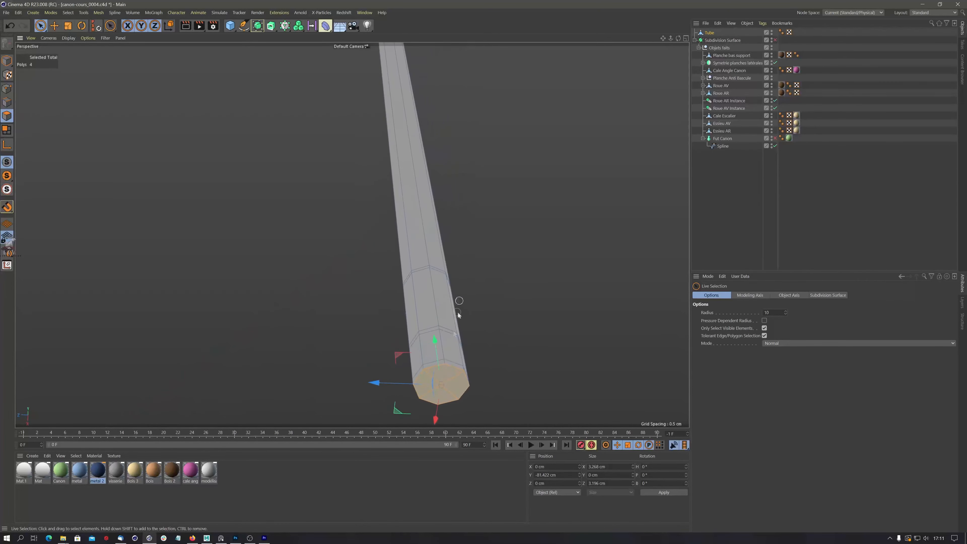
# Step: Examine the extended bolt shaft from the eye down to its lower end, beside the cannon carriage
pyautogui.keyDown('alt'); pyautogui.moveTo(468, 362); pyautogui.dragTo(419, 367); pyautogui.keyUp('alt')
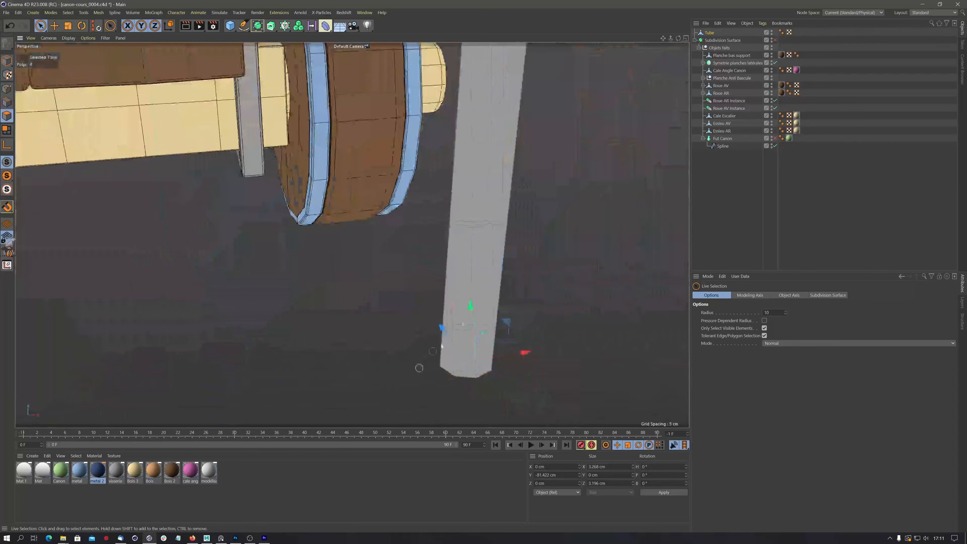
pyautogui.scroll(-5, 469, 277)
pyautogui.keyDown('alt'); pyautogui.moveTo(469, 277); pyautogui.dragTo(445, 346, button='middle'); pyautogui.keyUp('alt')
pyautogui.keyDown('alt'); pyautogui.moveTo(413, 324); pyautogui.dragTo(434, 337); pyautogui.keyUp('alt')
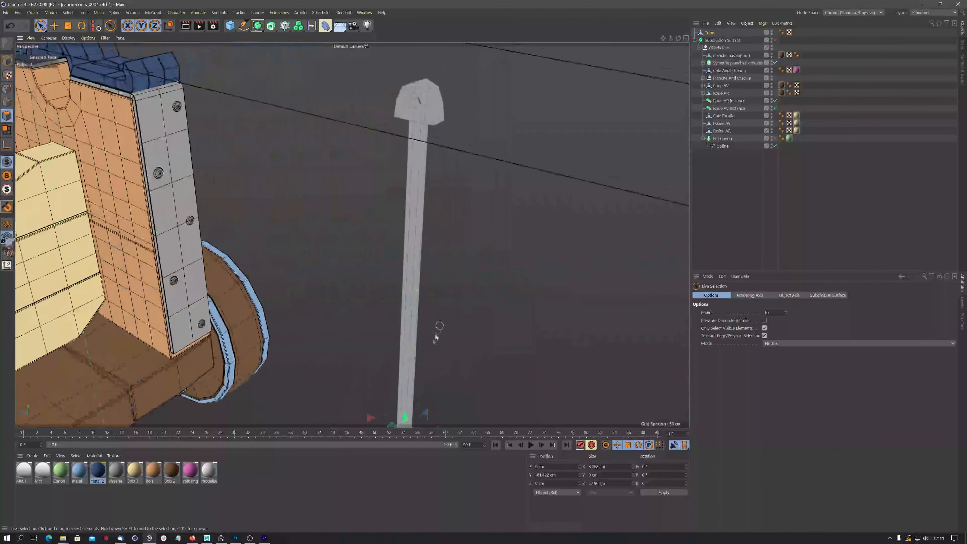
pyautogui.keyDown('alt'); pyautogui.moveTo(434, 337); pyautogui.dragTo(453, 229, button='middle'); pyautogui.keyUp('alt')
pyautogui.scroll(10, 462, 250)
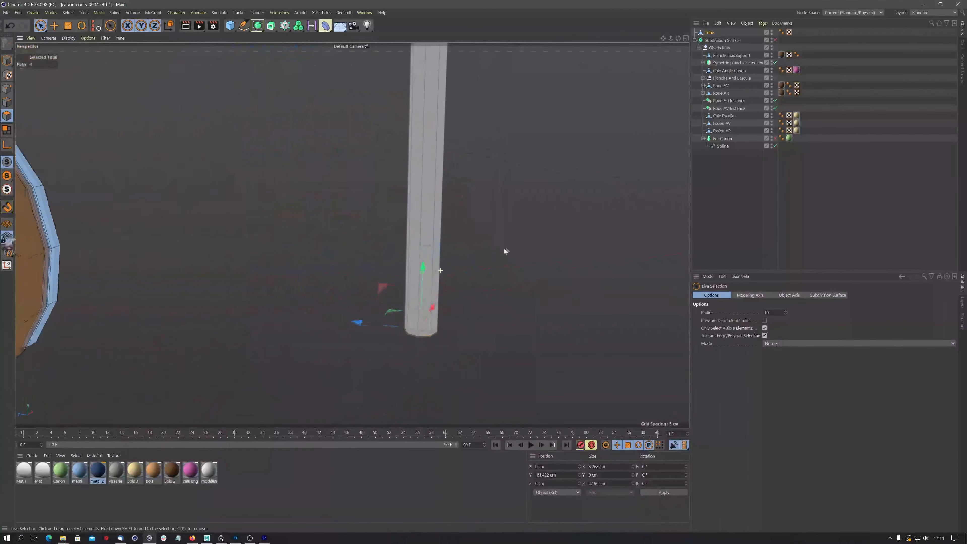
pyautogui.keyDown('alt'); pyautogui.moveTo(444, 277); pyautogui.dragTo(431, 261); pyautogui.keyUp('alt')
pyautogui.scroll(4, 432, 259)
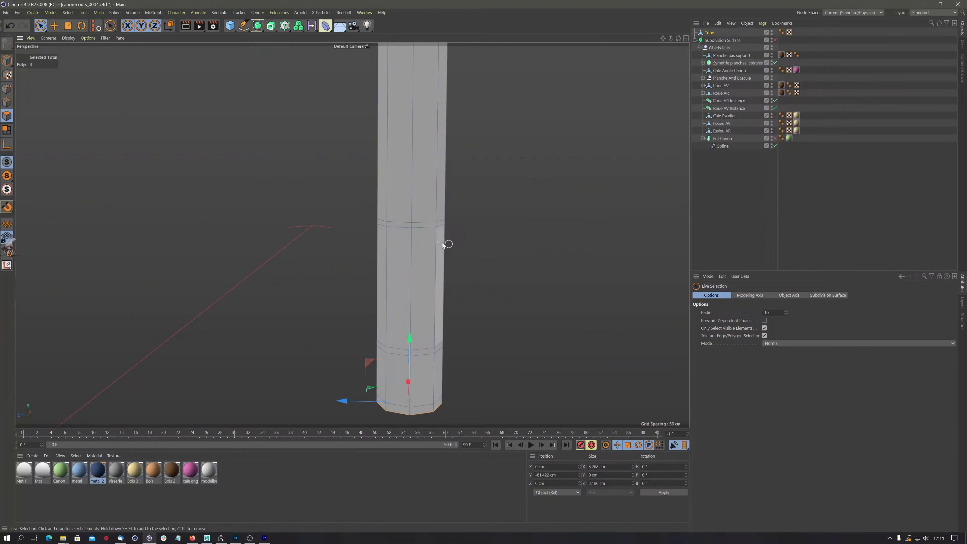
# Step: Select the two opposite vertical edges in the shaft's lower segment and bevel them in Chamfer mode with a 16% offset
pyautogui.click(6, 102)
pyautogui.click(410, 280)
pyautogui.keyDown('alt'); pyautogui.moveTo(435, 254); pyautogui.dragTo(166, 270); pyautogui.keyUp('alt')
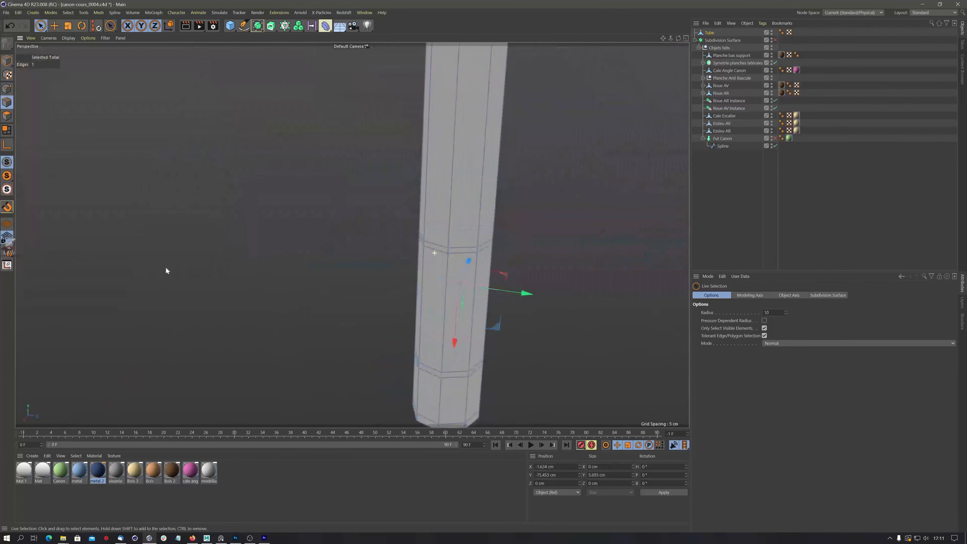
pyautogui.keyDown('shift'); pyautogui.click(453, 296); pyautogui.keyUp('shift')
pyautogui.keyDown('alt'); pyautogui.moveTo(452, 295); pyautogui.dragTo(604, 275); pyautogui.keyUp('alt')
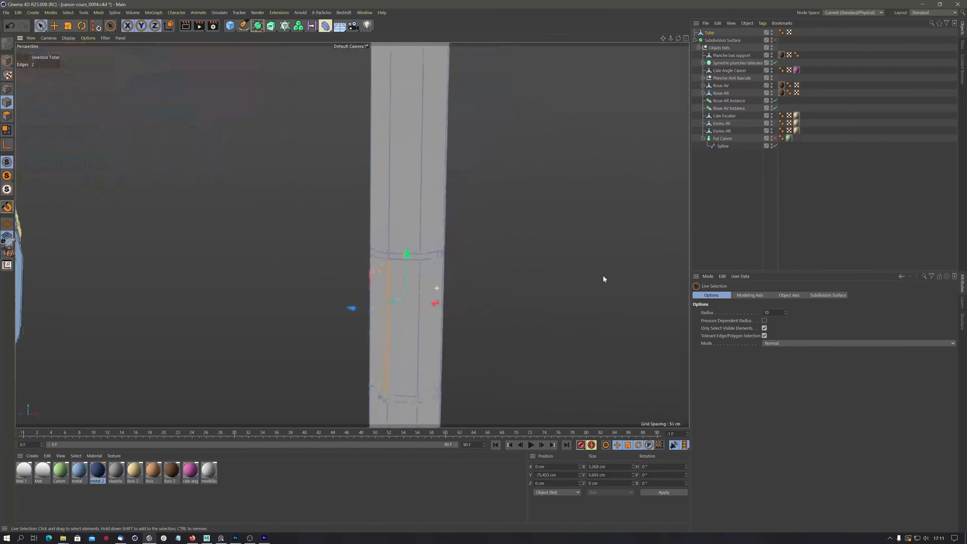
pyautogui.keyDown('alt'); pyautogui.moveTo(433, 325); pyautogui.dragTo(432, 247); pyautogui.keyUp('alt')
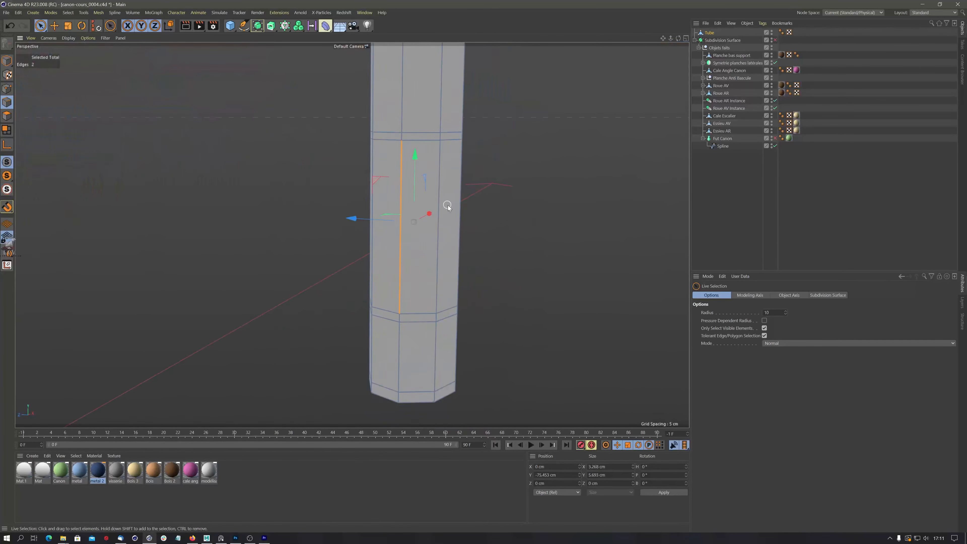
pyautogui.press('m')
pyautogui.press('s')
pyautogui.moveTo(521, 273); pyautogui.dragTo(514, 278)
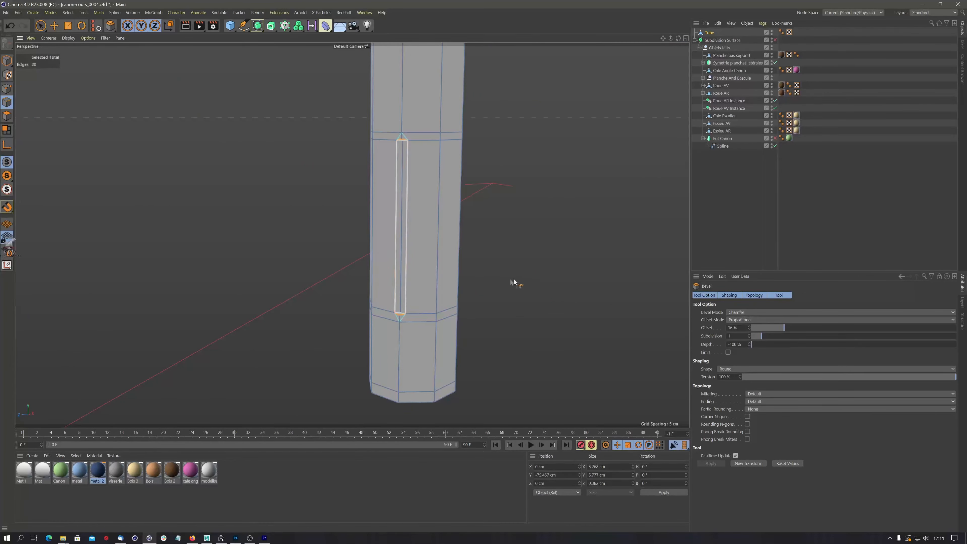
# Step: Select the narrow bevelled polygons on both opposite sides of the shaft and delete them to open a slot
pyautogui.scroll(5, 433, 178)
pyautogui.keyDown('alt'); pyautogui.moveTo(458, 196); pyautogui.dragTo(416, 154); pyautogui.keyUp('alt')
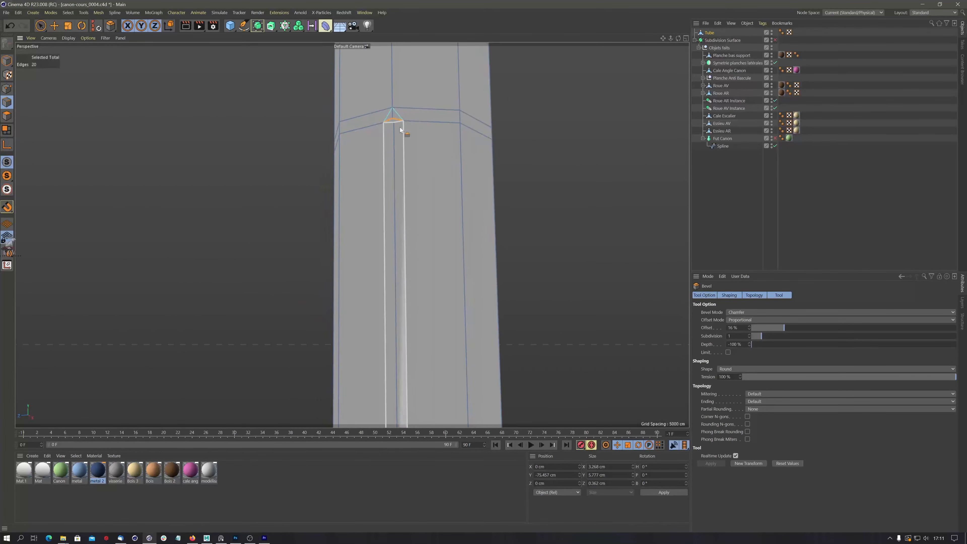
pyautogui.scroll(-2, 401, 135)
pyautogui.keyDown('alt'); pyautogui.moveTo(401, 168); pyautogui.dragTo(400, 119, button='middle'); pyautogui.keyUp('alt')
pyautogui.keyDown('alt'); pyautogui.moveTo(401, 206); pyautogui.dragTo(416, 218); pyautogui.keyUp('alt')
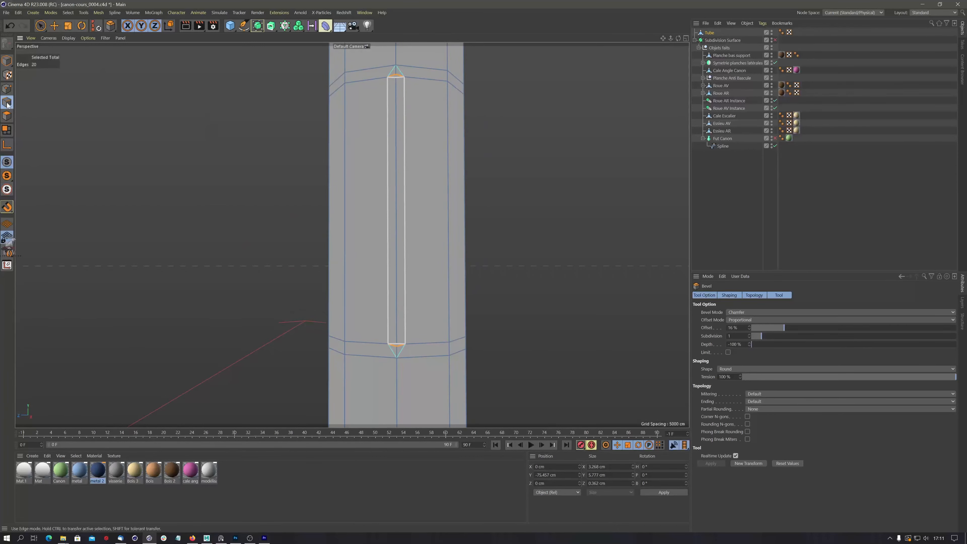
pyautogui.click(7, 116)
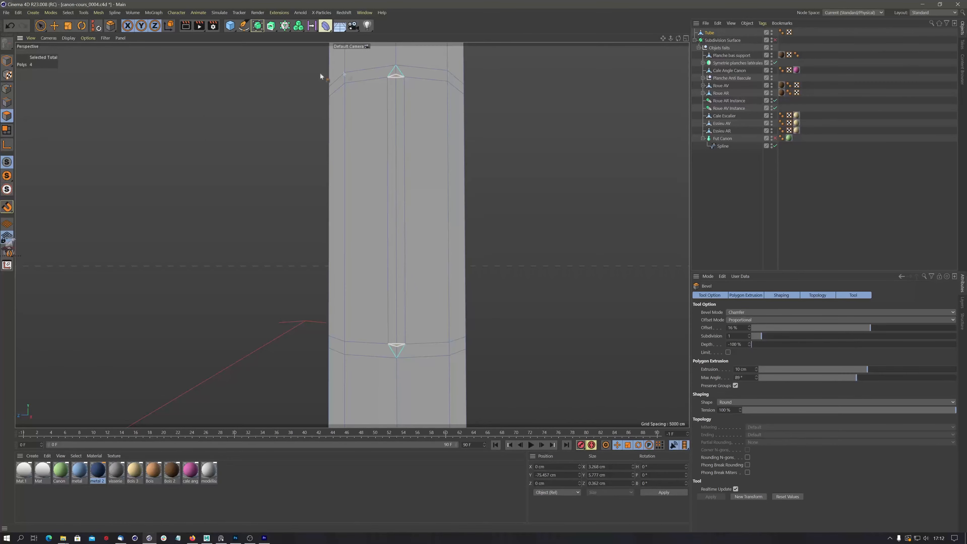
pyautogui.keyDown('alt'); pyautogui.moveTo(323, 75); pyautogui.dragTo(410, 102); pyautogui.keyUp('alt')
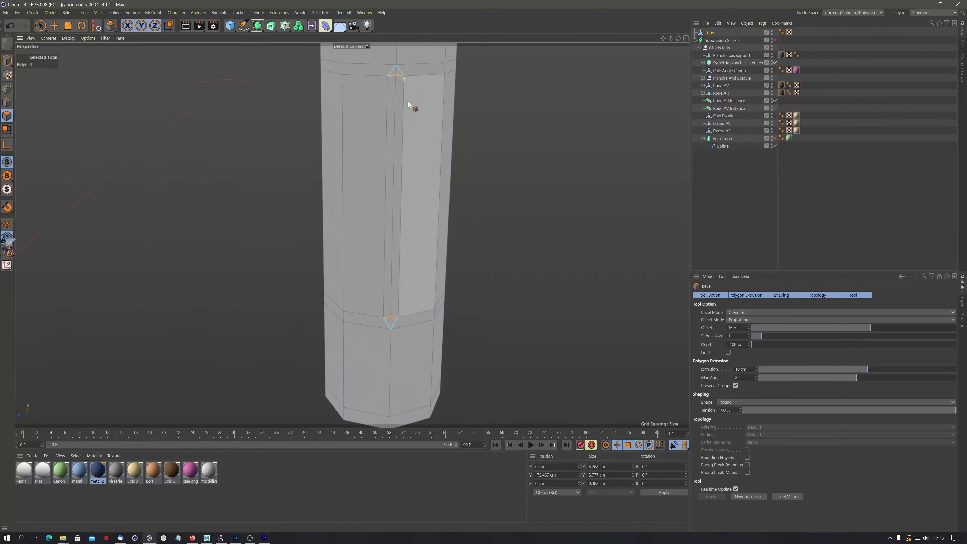
pyautogui.click(40, 25)
pyautogui.keyDown('alt'); pyautogui.moveTo(192, 76); pyautogui.dragTo(577, 138); pyautogui.keyUp('alt')
pyautogui.click(384, 101)
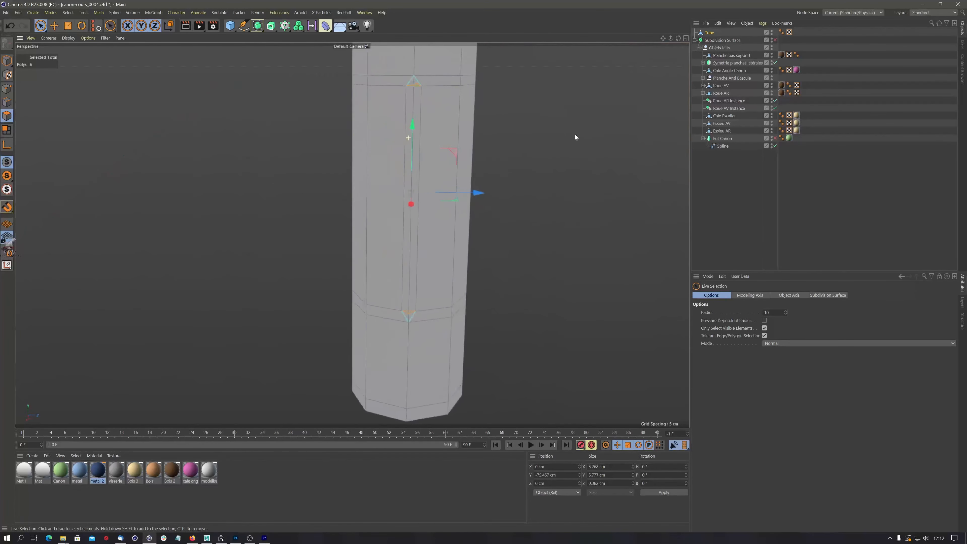
pyautogui.keyDown('shift'); pyautogui.click(410, 96); pyautogui.keyUp('shift')
pyautogui.keyDown('alt'); pyautogui.moveTo(448, 154); pyautogui.dragTo(427, 207); pyautogui.keyUp('alt')
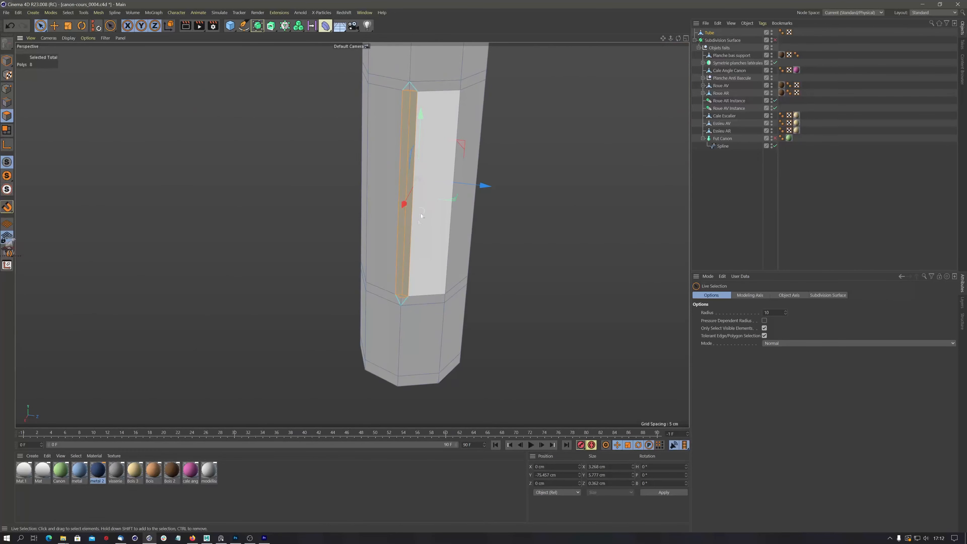
pyautogui.scroll(5, 435, 211)
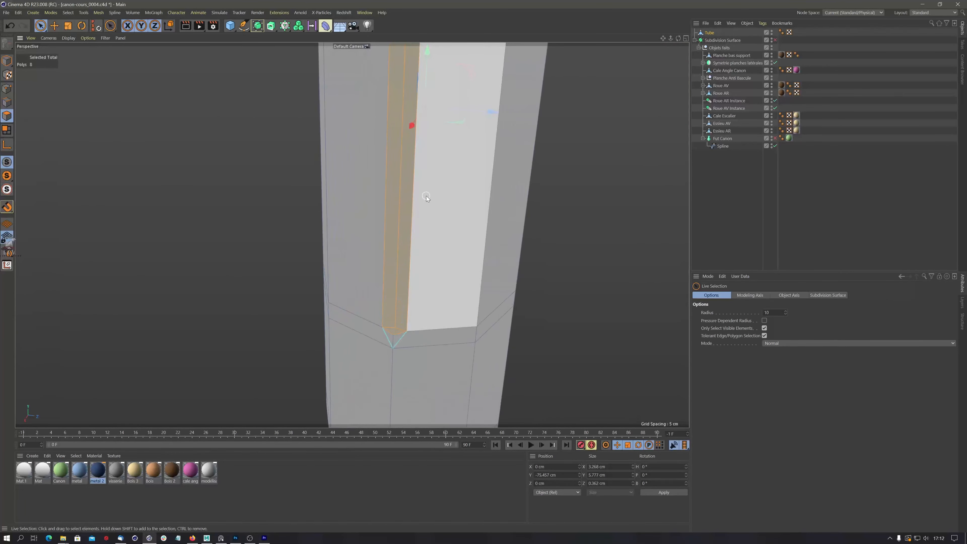
pyautogui.press('Delete')
pyautogui.keyDown('alt'); pyautogui.moveTo(473, 259); pyautogui.dragTo(474, 270); pyautogui.keyUp('alt')
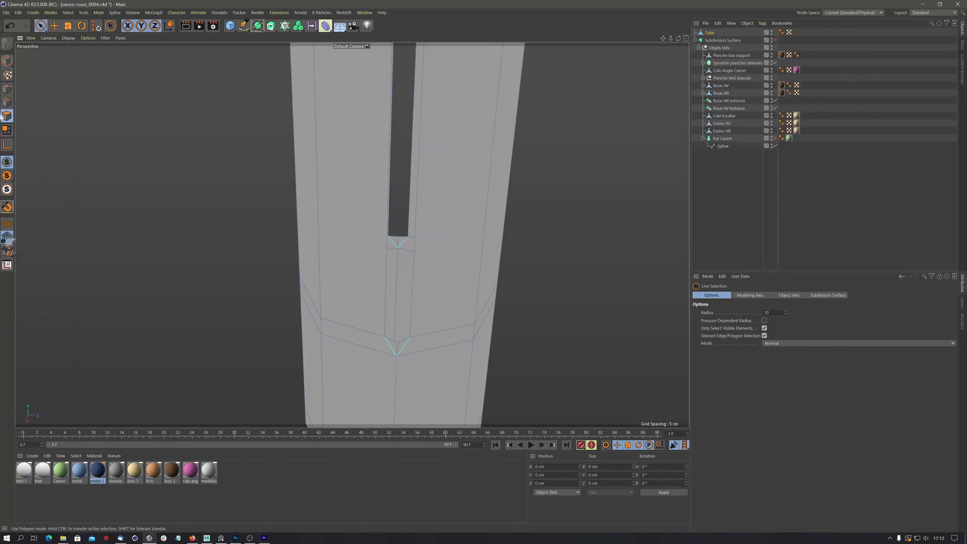
# Step: Stitch and sew the border edges of the two slot openings together to build the slot's inner walls
pyautogui.click(7, 102)
pyautogui.press('v')
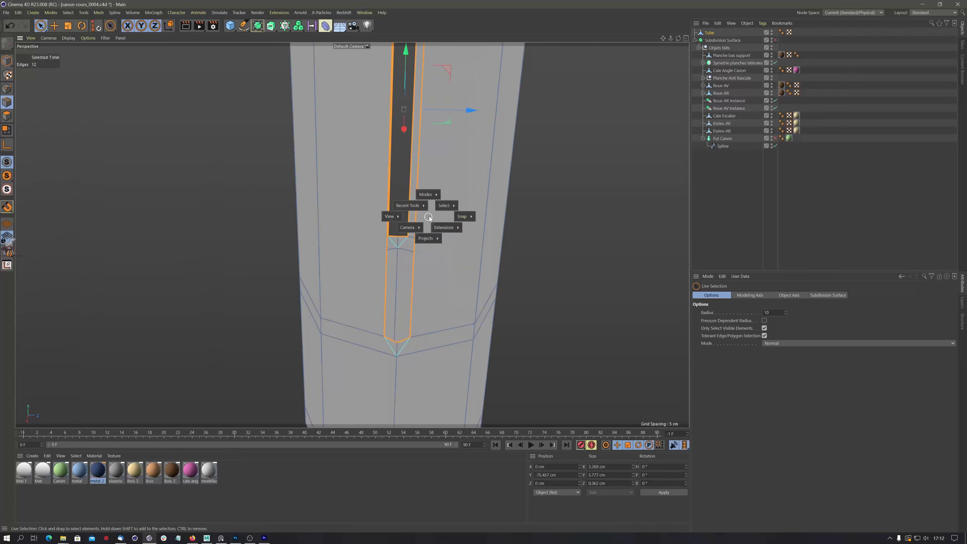
pyautogui.moveTo(449, 206)
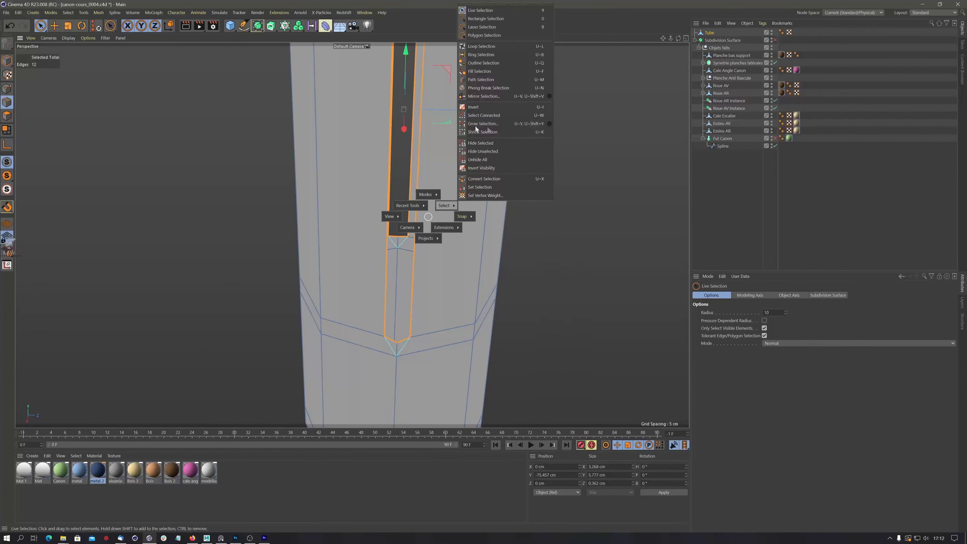
pyautogui.click(484, 63)
pyautogui.keyDown('alt'); pyautogui.moveTo(415, 259); pyautogui.dragTo(452, 262); pyautogui.keyUp('alt')
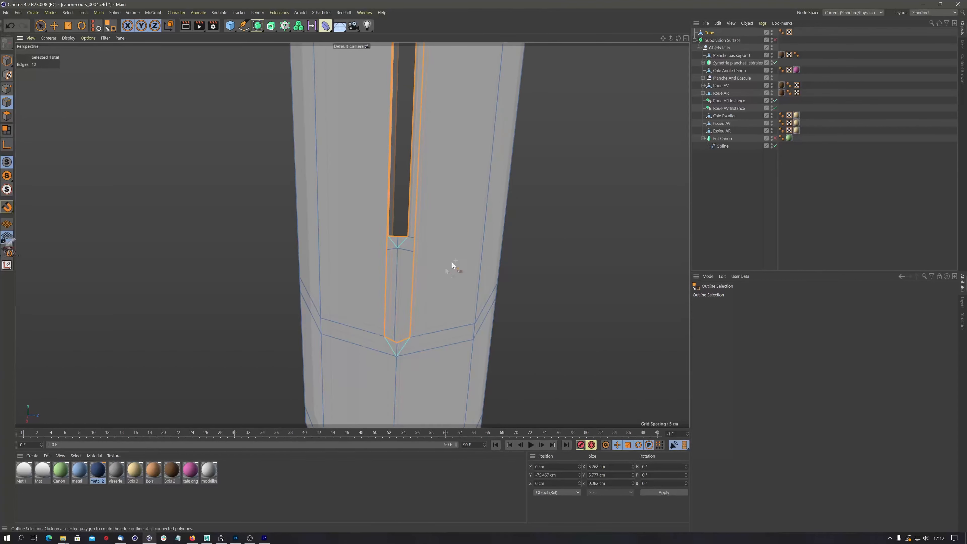
pyautogui.keyDown('alt'); pyautogui.moveTo(394, 311); pyautogui.dragTo(352, 233, button='right'); pyautogui.keyUp('alt')
pyautogui.keyDown('alt'); pyautogui.moveTo(399, 298); pyautogui.dragTo(404, 269); pyautogui.keyUp('alt')
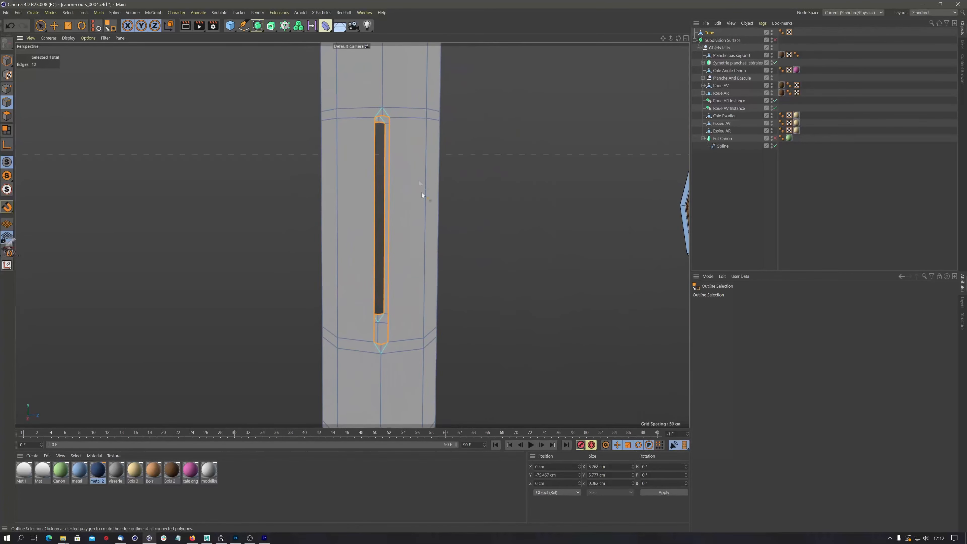
pyautogui.keyDown('alt'); pyautogui.moveTo(383, 101); pyautogui.dragTo(419, 108, button='right'); pyautogui.keyUp('alt')
pyautogui.moveTo(403, 124)
pyautogui.keyDown('alt'); pyautogui.mouseDown()
pyautogui.moveTo(411, 119)
pyautogui.moveTo(390, 121)
pyautogui.mouseUp(); pyautogui.keyUp('alt')
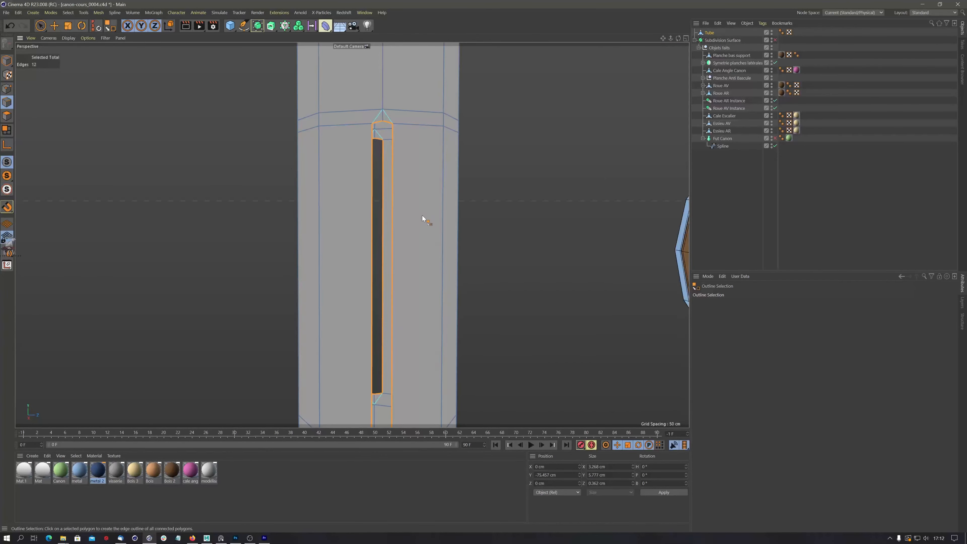
pyautogui.rightClick(422, 215)
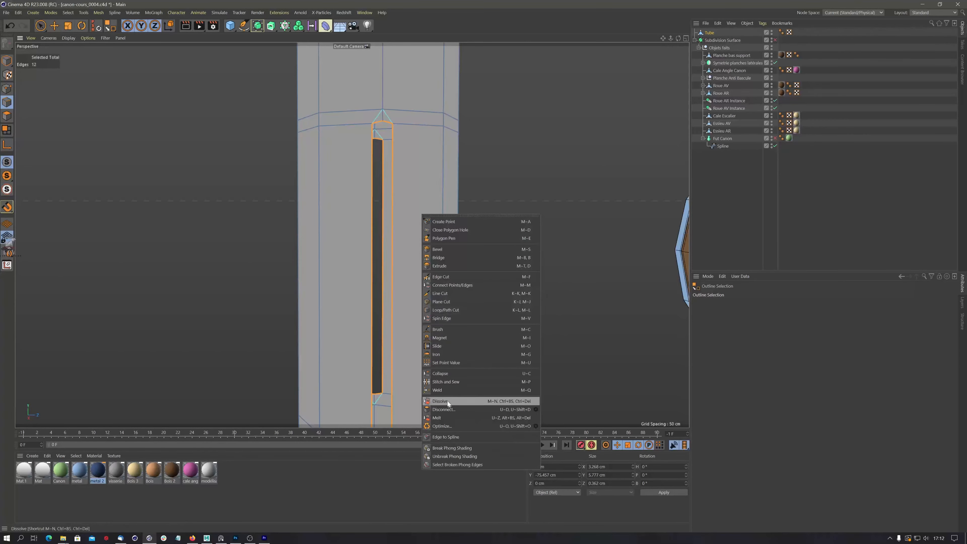
pyautogui.click(446, 382)
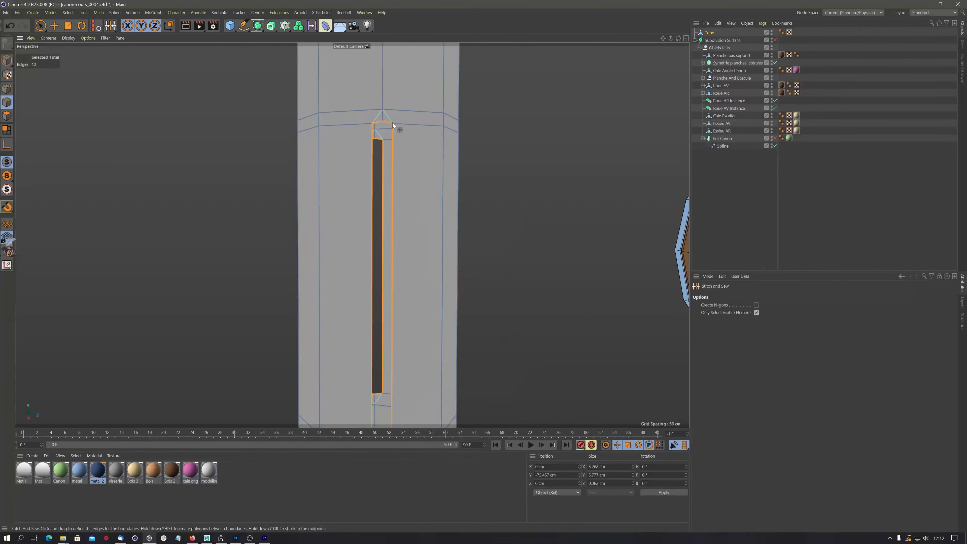
pyautogui.moveTo(385, 145); pyautogui.dragTo(420, 322)
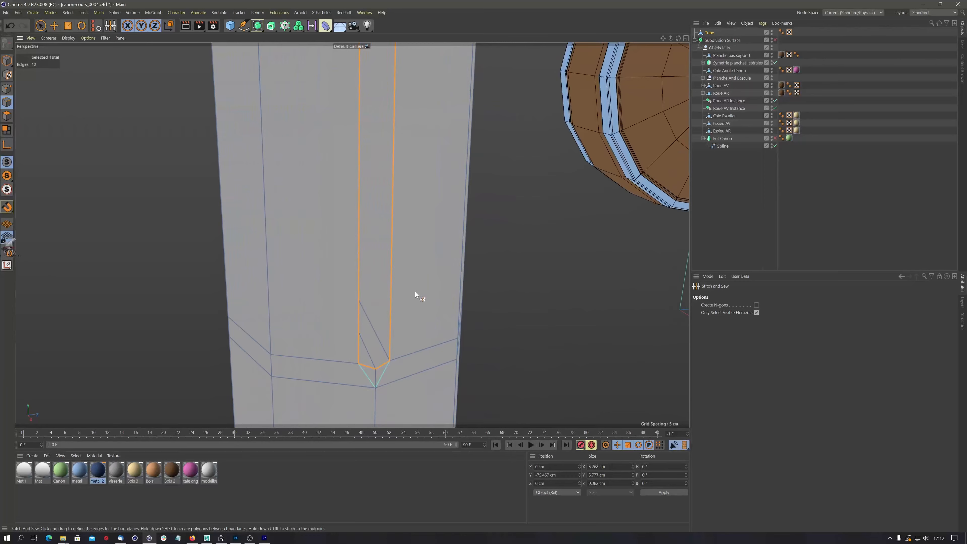
# Step: Add a loop cut near the lower end of the slot's inner wall at about 98% offset
pyautogui.press('k')
pyautogui.press('l')
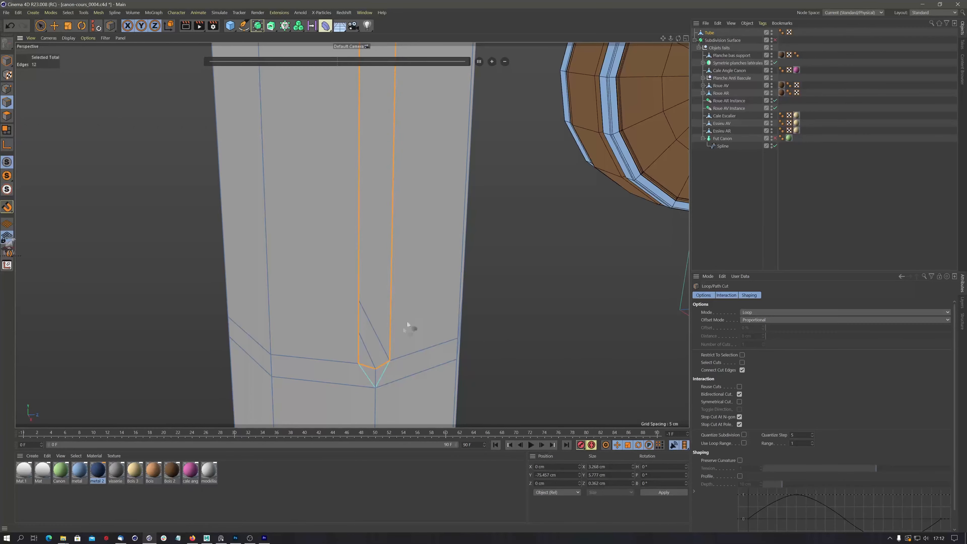
pyautogui.click(387, 358)
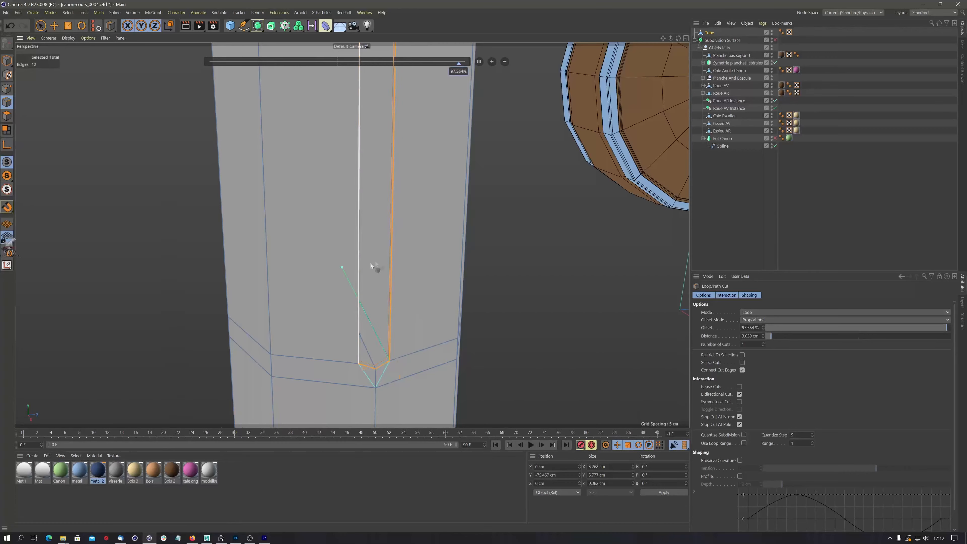
pyautogui.scroll(5, 370, 264)
pyautogui.keyDown('alt'); pyautogui.moveTo(378, 262); pyautogui.dragTo(470, 276); pyautogui.keyUp('alt')
pyautogui.scroll(-6, 426, 270)
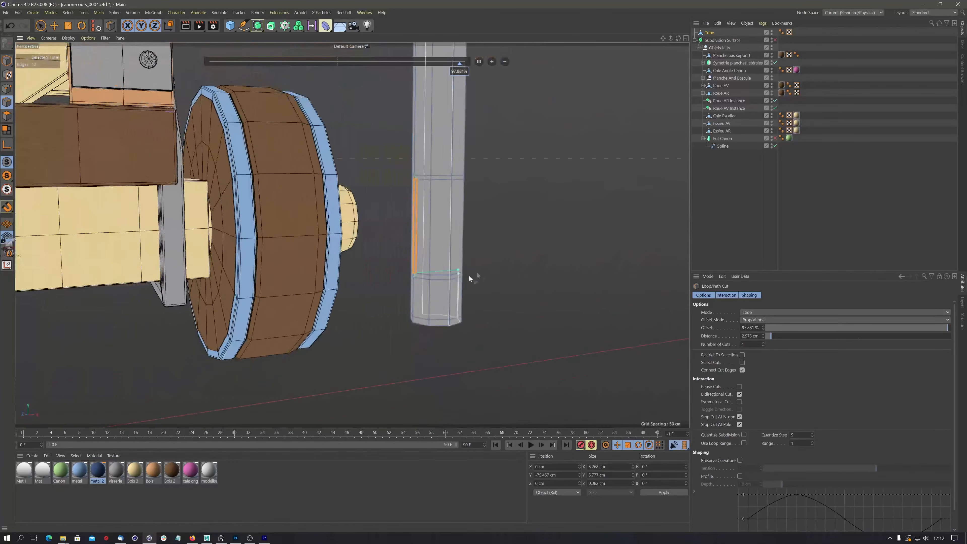
# Step: Place the tube under a new Subdivision Surface and check the smoothed slot
pyautogui.moveTo(258, 25); pyautogui.dragTo(279, 33)
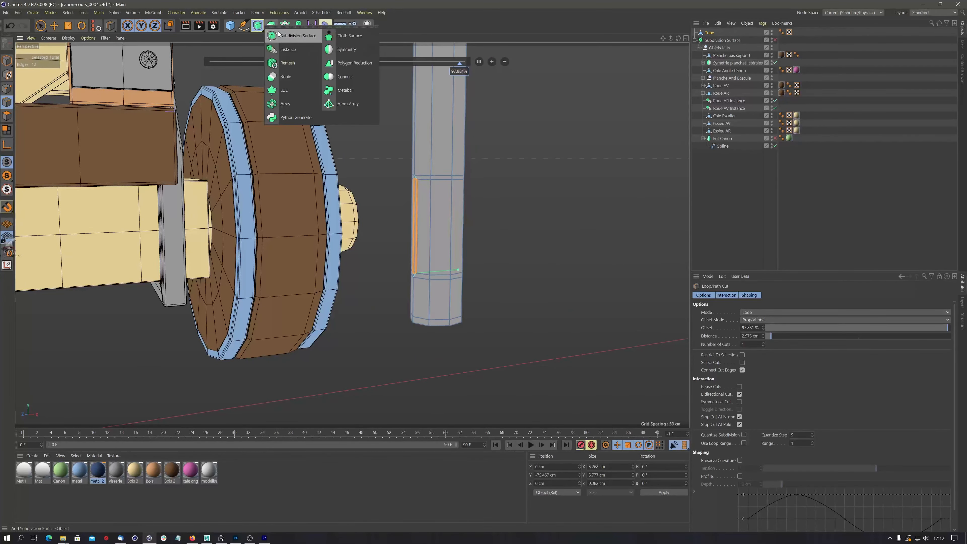
pyautogui.keyDown('alt'); pyautogui.click(279, 34); pyautogui.keyUp('alt')
pyautogui.keyDown('alt'); pyautogui.moveTo(440, 201); pyautogui.dragTo(502, 194); pyautogui.keyUp('alt')
pyautogui.scroll(6, 433, 268)
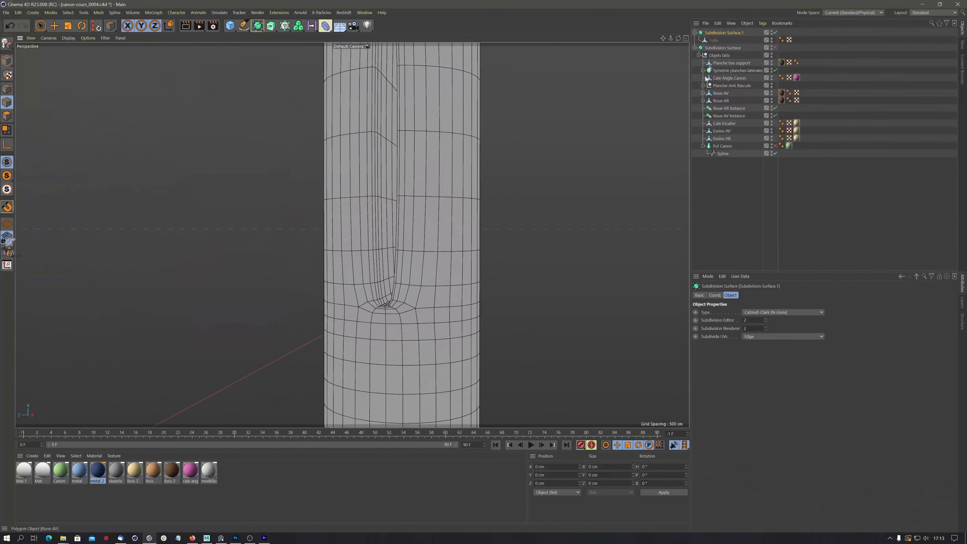
# Step: Select the tube and add a loop cut tight to the slot's lower end at about 99% offset
pyautogui.click(715, 41)
pyautogui.keyDown('alt'); pyautogui.moveTo(449, 287); pyautogui.dragTo(480, 274); pyautogui.keyUp('alt')
pyautogui.scroll(5, 435, 296)
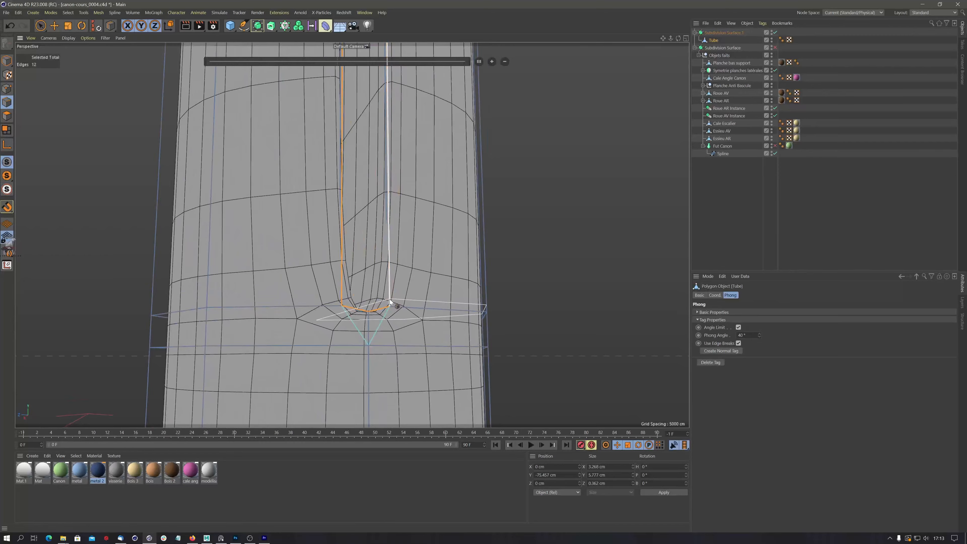
pyautogui.keyDown('shift'); pyautogui.click(390, 299); pyautogui.keyUp('shift')
pyautogui.scroll(-5, 377, 312)
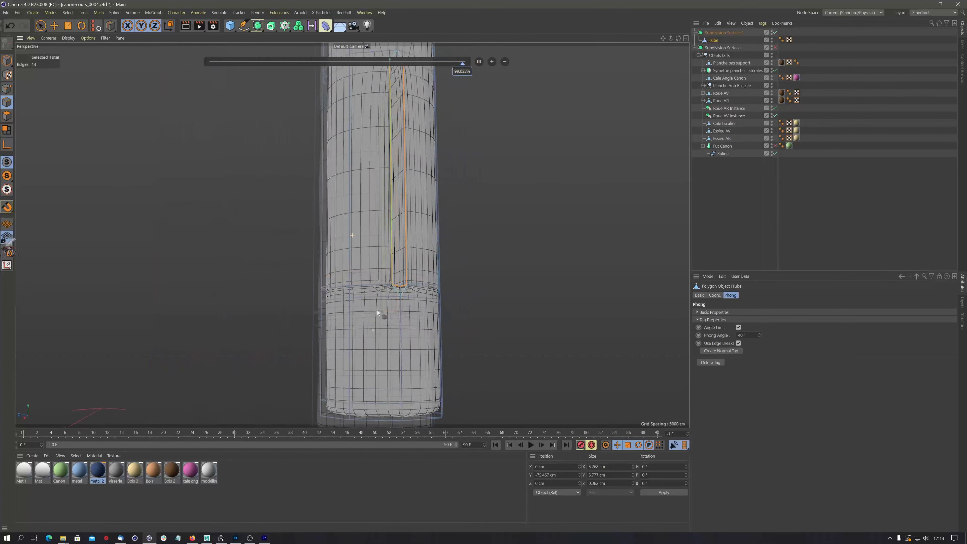
# Step: Add support loop cuts tight to the slot's upper end, the last at about 1.5% offset, and check the whole bolt
pyautogui.keyDown('alt'); pyautogui.moveTo(378, 312); pyautogui.dragTo(358, 400, button='middle'); pyautogui.keyUp('alt')
pyautogui.scroll(5, 387, 163)
pyautogui.keyDown('shift'); pyautogui.click(374, 180); pyautogui.keyUp('shift')
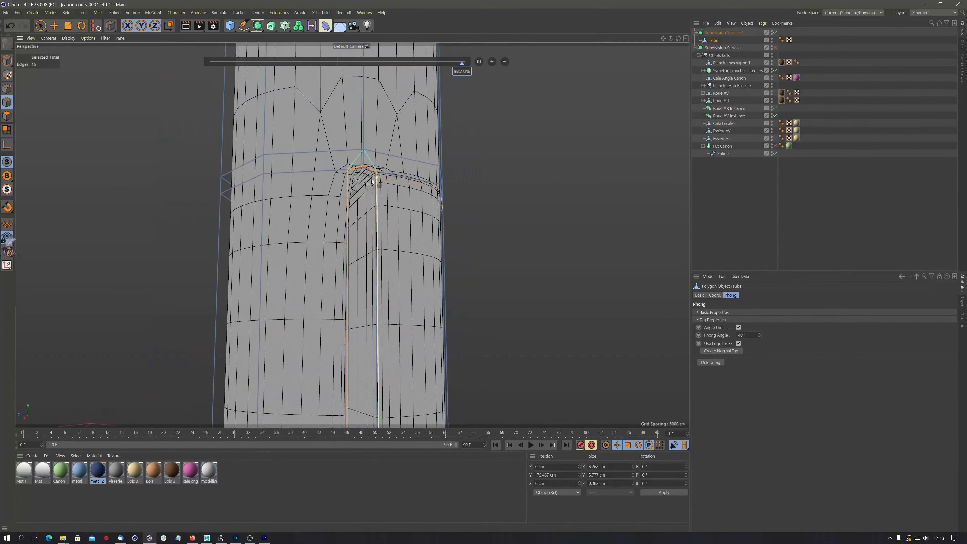
pyautogui.keyDown('shift'); pyautogui.click(353, 178); pyautogui.keyUp('shift')
pyautogui.scroll(-5, 358, 185)
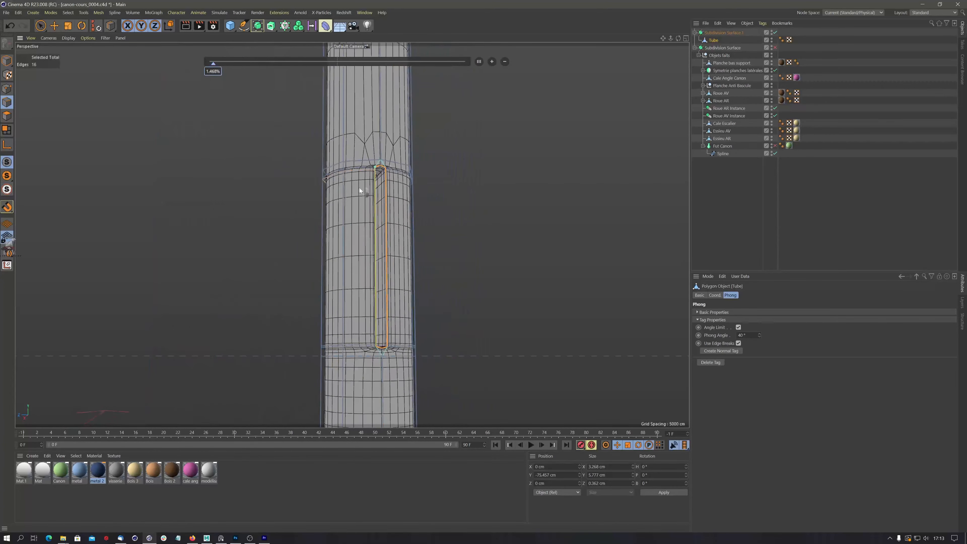
pyautogui.moveTo(360, 187)
pyautogui.keyDown('alt'); pyautogui.mouseDown()
pyautogui.moveTo(321, 208)
pyautogui.moveTo(364, 200)
pyautogui.moveTo(352, 199)
pyautogui.mouseUp(); pyautogui.keyUp('alt')
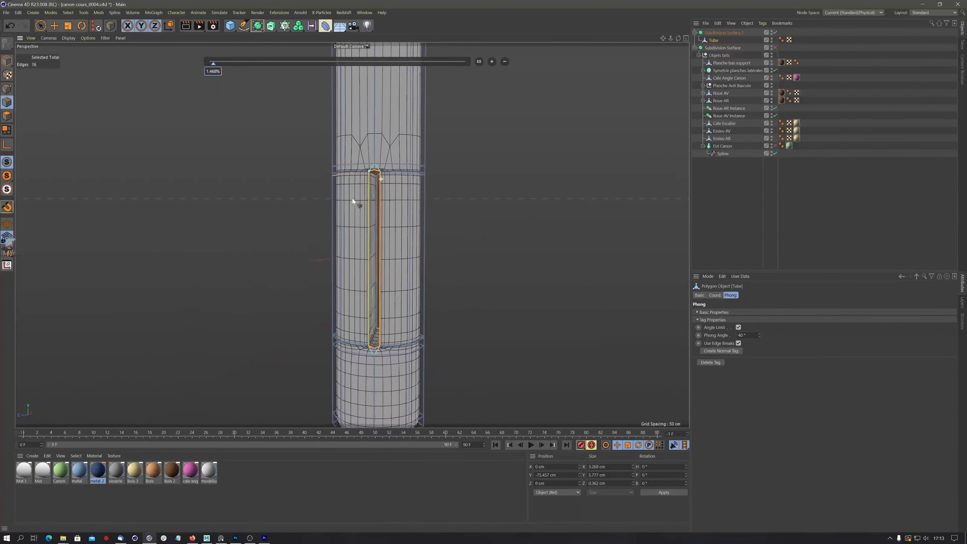
pyautogui.scroll(-8, 352, 198)
pyautogui.keyDown('alt'); pyautogui.moveTo(366, 246); pyautogui.dragTo(371, 409, button='middle'); pyautogui.keyUp('alt')
pyautogui.keyDown('alt'); pyautogui.moveTo(351, 198); pyautogui.dragTo(339, 415, button='middle'); pyautogui.keyUp('alt')
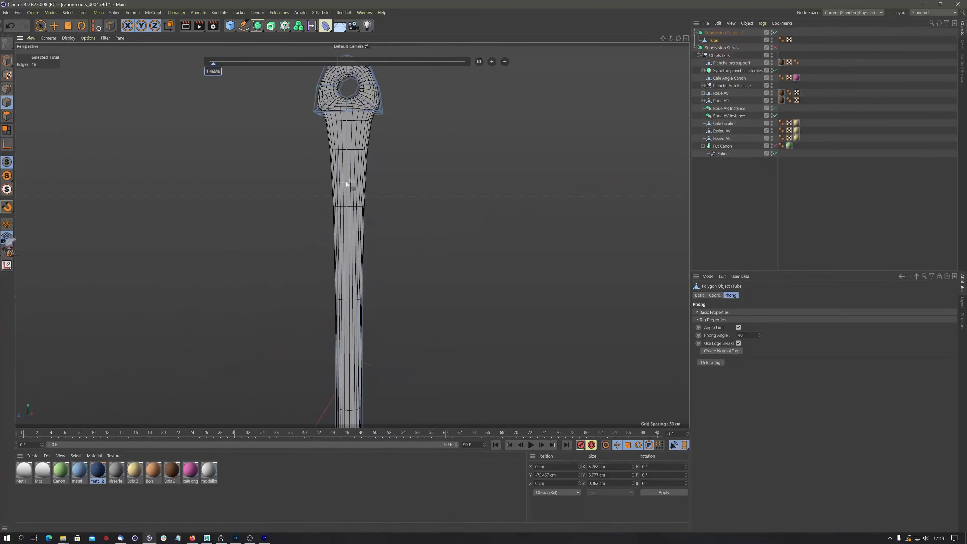
# Step: Turn off the tube's Subdivision Surface and add a loop cut around the shaft tight beneath the head at about 0.08% offset
pyautogui.scroll(6, 431, 98)
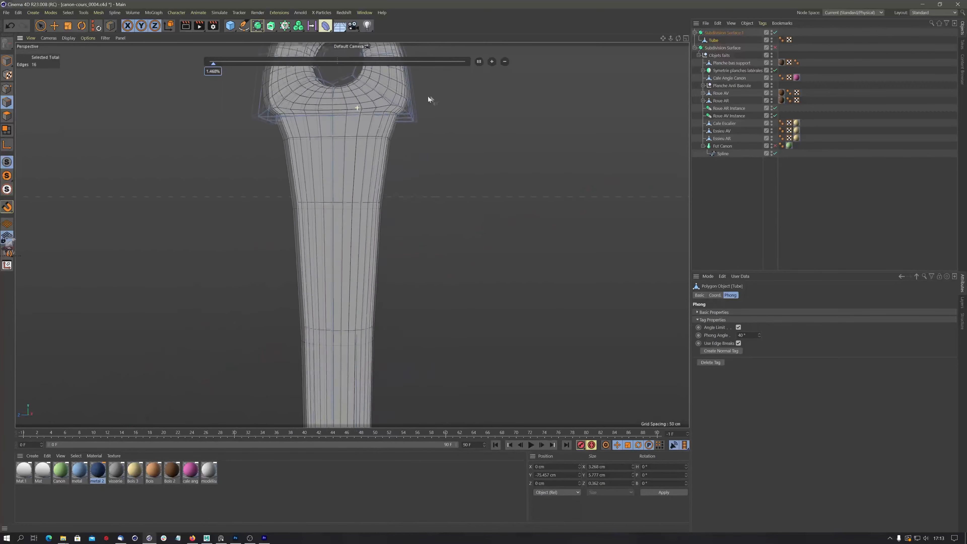
pyautogui.click(776, 33)
pyautogui.scroll(8, 373, 116)
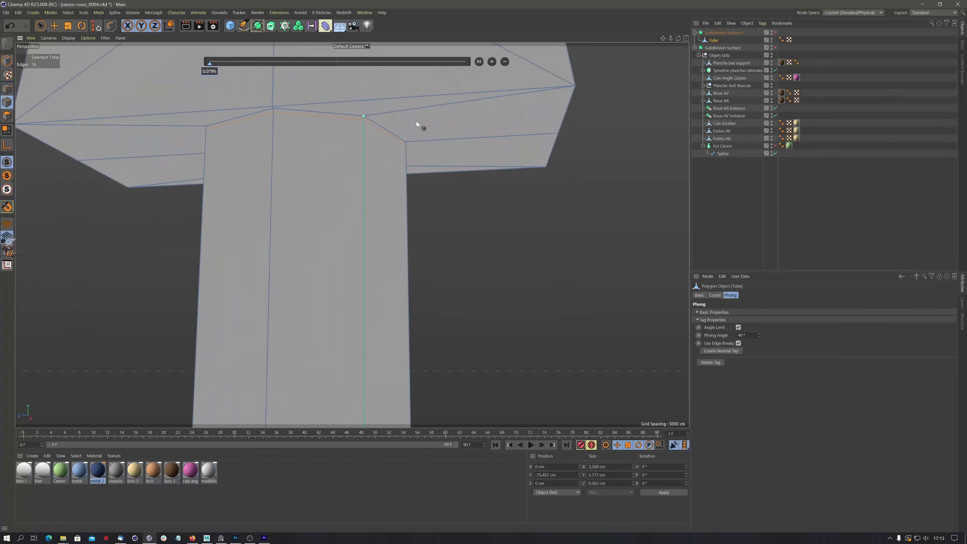
pyautogui.keyDown('alt'); pyautogui.moveTo(416, 121); pyautogui.dragTo(353, 140); pyautogui.keyUp('alt')
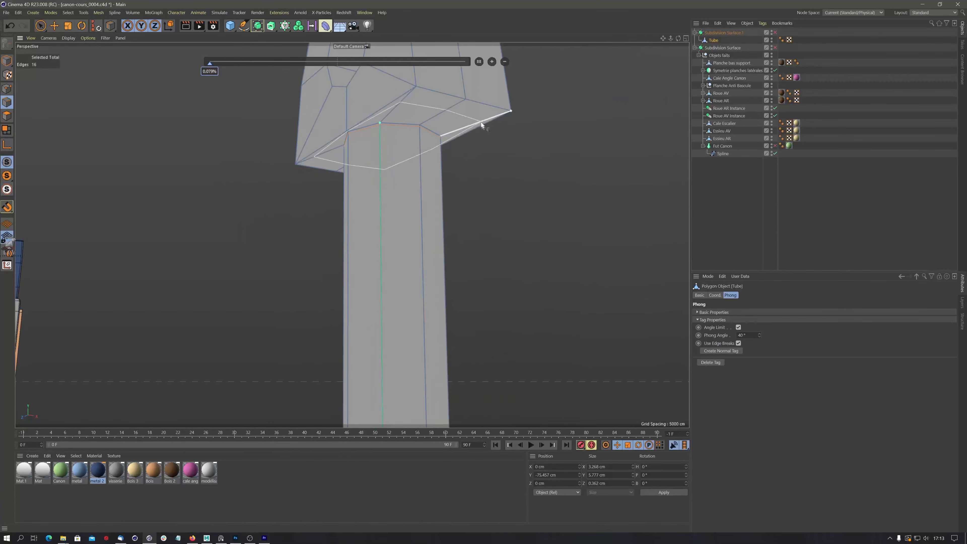
pyautogui.keyDown('alt'); pyautogui.moveTo(374, 228); pyautogui.dragTo(444, 232); pyautogui.keyUp('alt')
pyautogui.keyDown('alt'); pyautogui.moveTo(435, 237); pyautogui.dragTo(354, 240, button='right'); pyautogui.keyUp('alt')
pyautogui.keyDown('alt'); pyautogui.moveTo(355, 240); pyautogui.dragTo(400, 276, button='middle'); pyautogui.keyUp('alt')
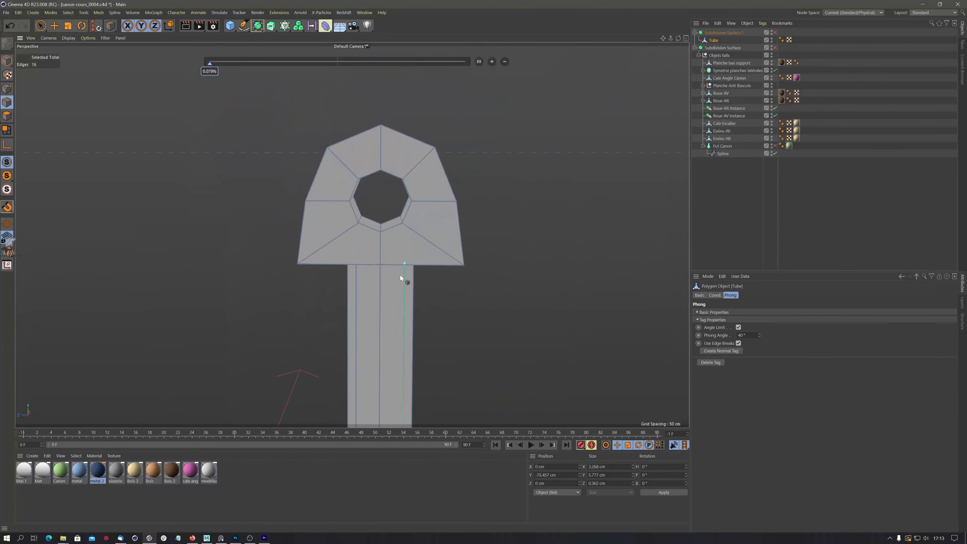
pyautogui.keyDown('alt'); pyautogui.moveTo(400, 275); pyautogui.dragTo(432, 223); pyautogui.keyUp('alt')
pyautogui.keyDown('alt'); pyautogui.moveTo(327, 237); pyautogui.dragTo(396, 221, button='right'); pyautogui.keyUp('alt')
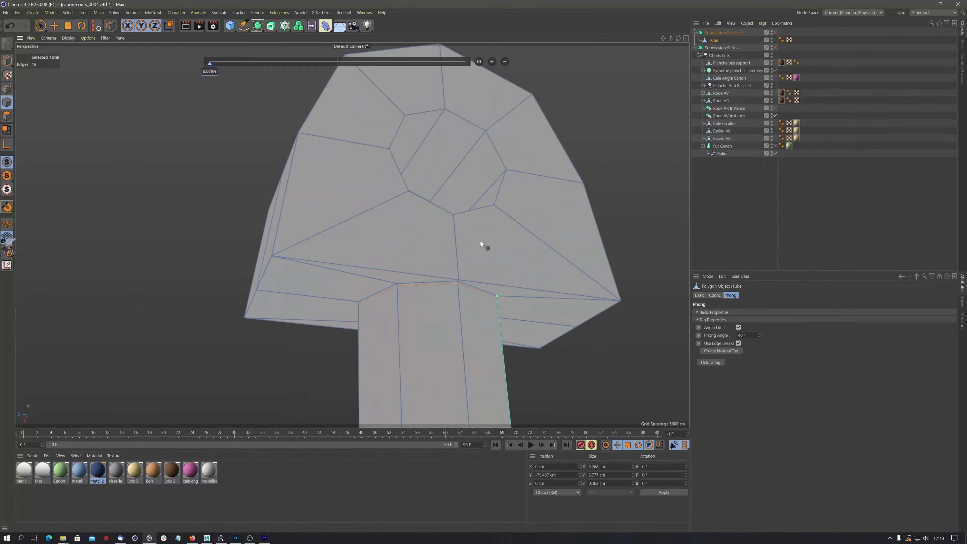
# Step: Switch to Loop Selection for the tube's edges
pyautogui.press('v')
pyautogui.moveTo(491, 230)
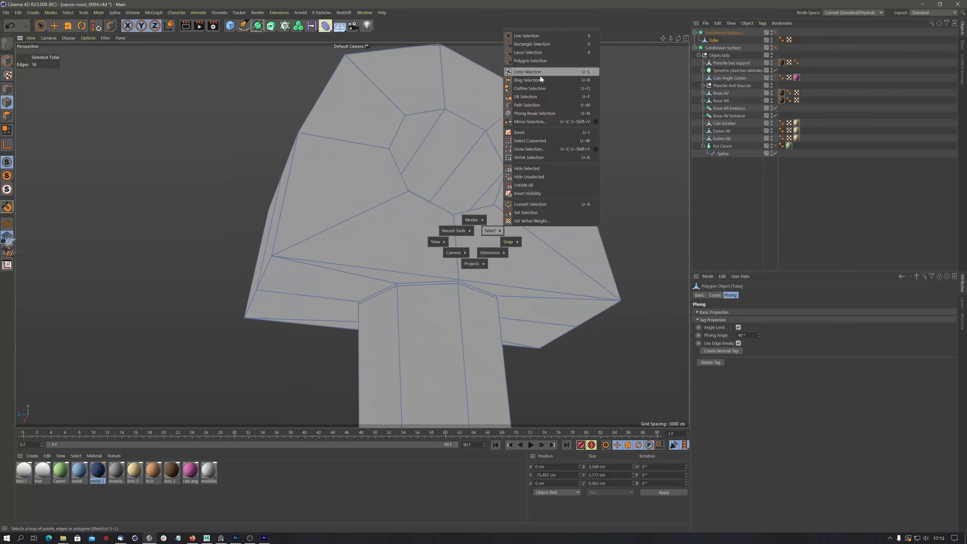
pyautogui.click(533, 72)
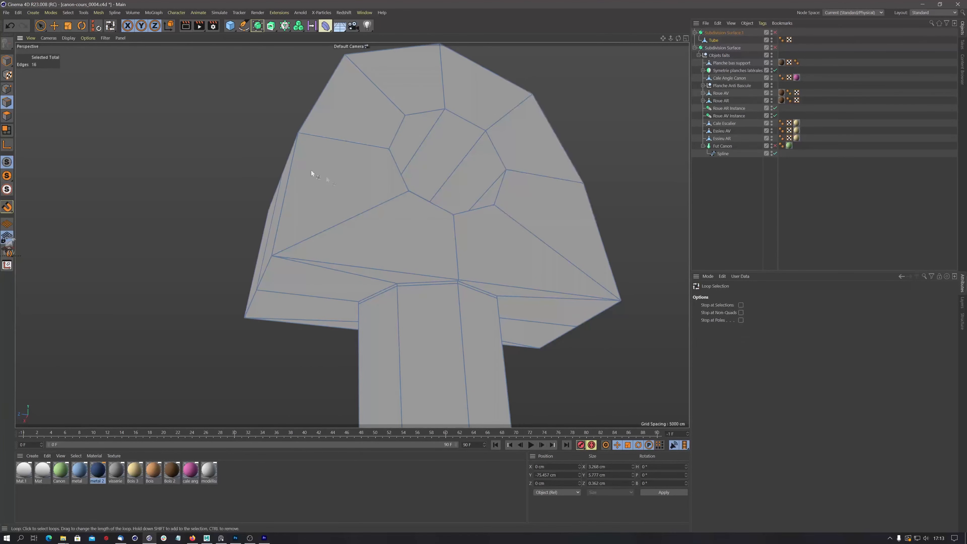
pyautogui.click(320, 261)
pyautogui.keyDown('alt'); pyautogui.moveTo(390, 255); pyautogui.dragTo(294, 180); pyautogui.keyUp('alt')
pyautogui.keyDown('shift'); pyautogui.click(300, 182); pyautogui.keyUp('shift')
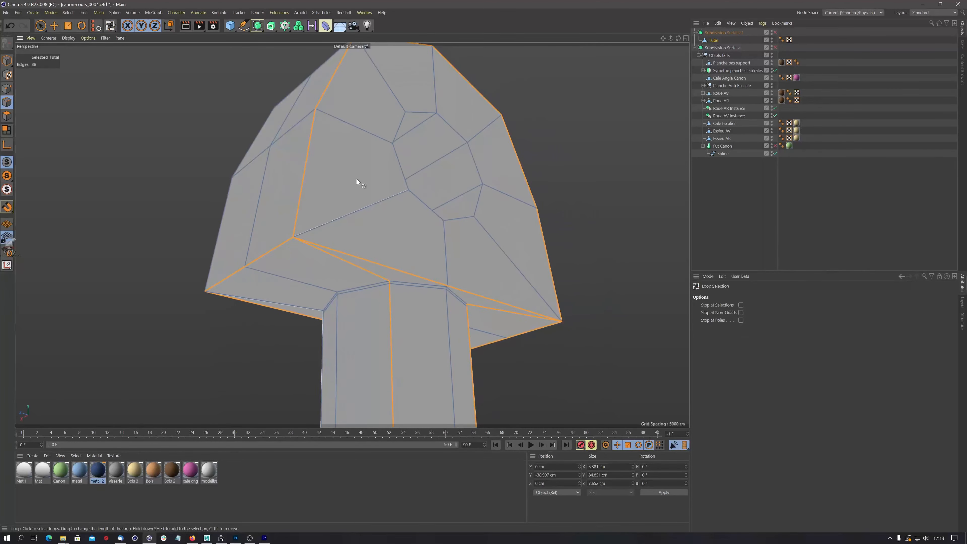
pyautogui.keyDown('alt'); pyautogui.moveTo(357, 179); pyautogui.dragTo(311, 202, button='right'); pyautogui.keyUp('alt')
pyautogui.keyDown('alt'); pyautogui.moveTo(311, 202); pyautogui.dragTo(399, 192); pyautogui.keyUp('alt')
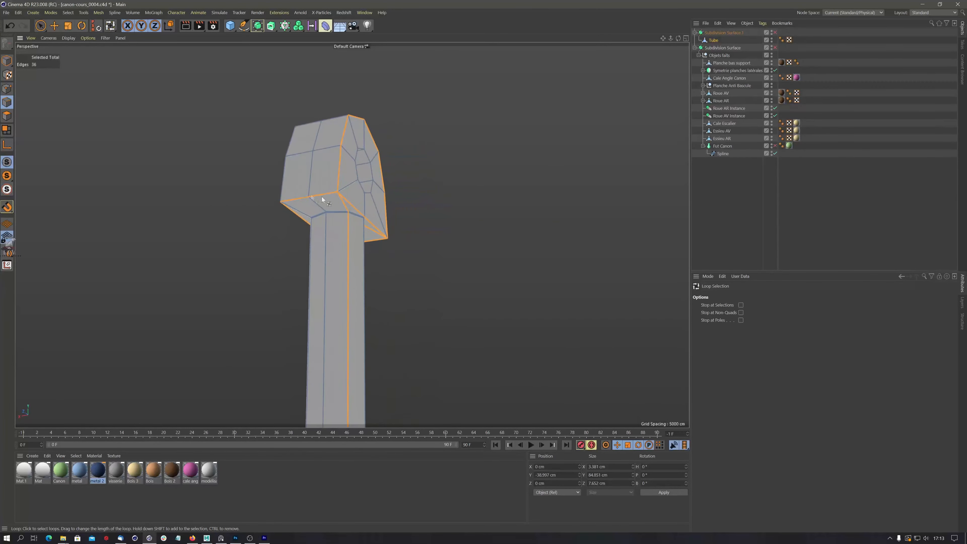
pyautogui.keyDown('shift'); pyautogui.click(286, 187); pyautogui.keyUp('shift')
pyautogui.keyDown('alt'); pyautogui.moveTo(319, 185); pyautogui.dragTo(594, 188); pyautogui.keyUp('alt')
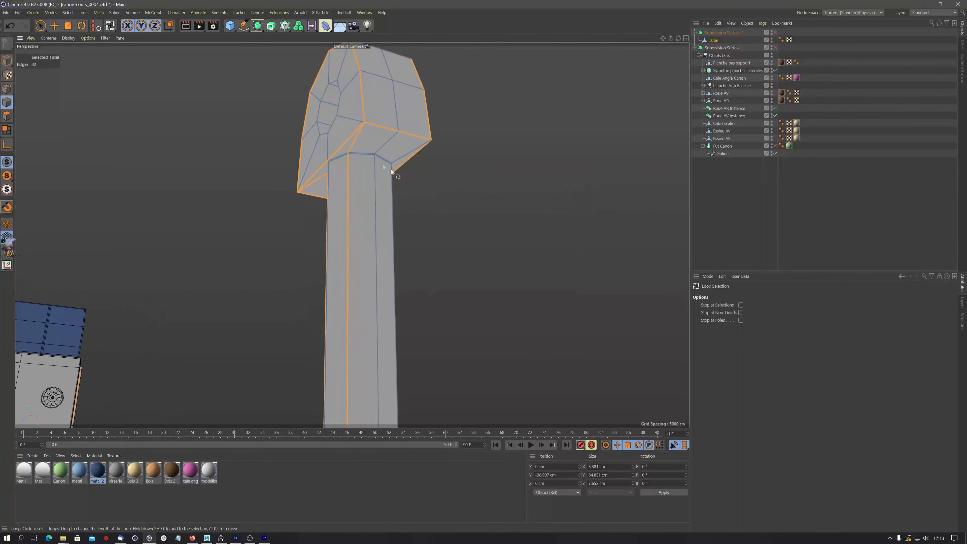
# Step: Select the edge loops outlining the head's front and back faces and hole rims, and bevel them with 2.667% offset and 100% depth
pyautogui.click(349, 149)
pyautogui.keyDown('alt'); pyautogui.moveTo(404, 144); pyautogui.dragTo(368, 90); pyautogui.keyUp('alt')
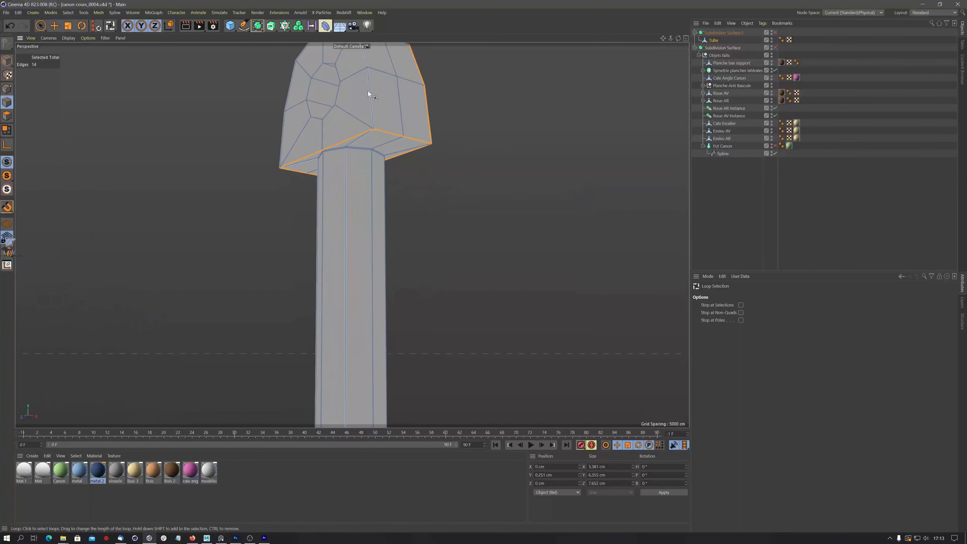
pyautogui.keyDown('shift'); pyautogui.click(382, 105); pyautogui.keyUp('shift')
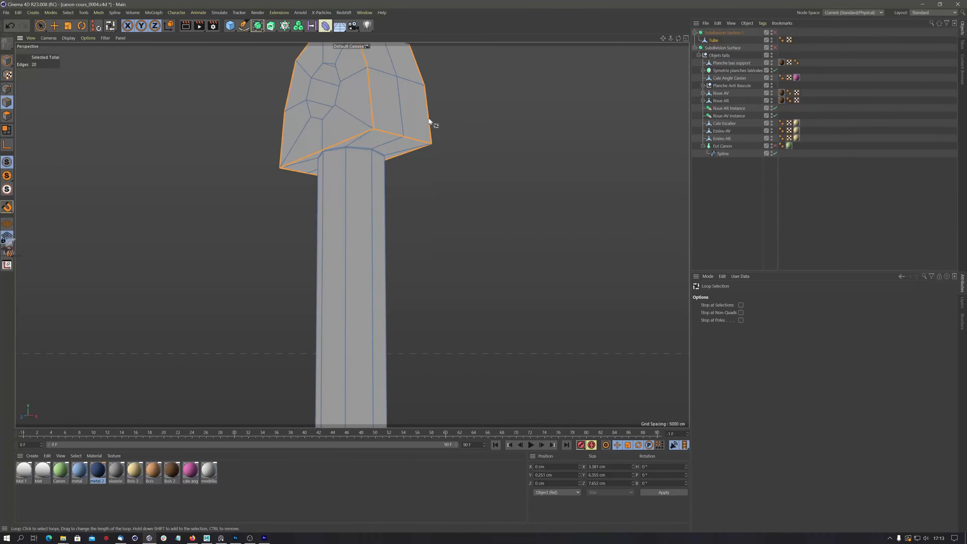
pyautogui.keyDown('alt'); pyautogui.moveTo(428, 118); pyautogui.dragTo(546, 156); pyautogui.keyUp('alt')
pyautogui.keyDown('shift'); pyautogui.click(402, 118); pyautogui.keyUp('shift')
pyautogui.scroll(5, 429, 95)
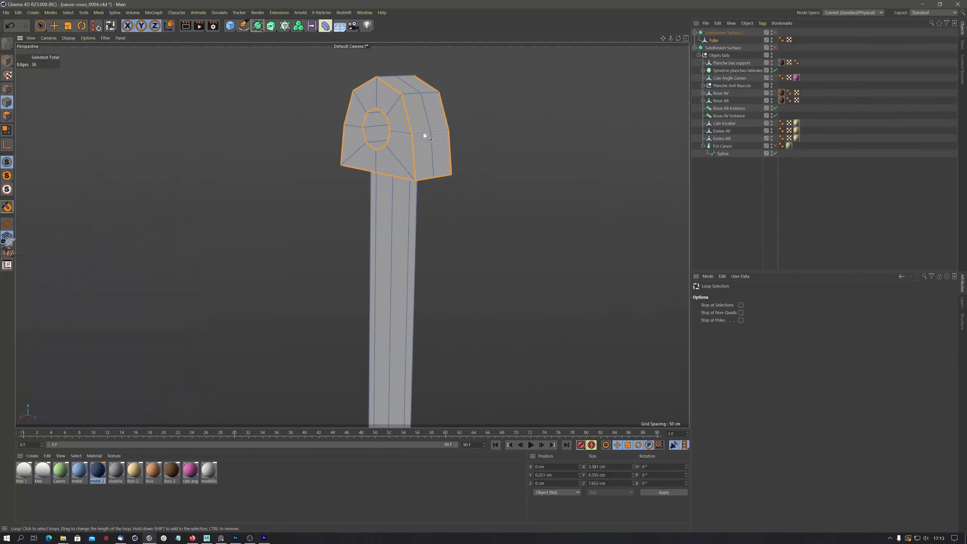
pyautogui.keyDown('alt'); pyautogui.moveTo(423, 132); pyautogui.dragTo(410, 137); pyautogui.keyUp('alt')
pyautogui.scroll(5, 411, 137)
pyautogui.keyDown('alt'); pyautogui.moveTo(411, 172); pyautogui.dragTo(464, 180); pyautogui.keyUp('alt')
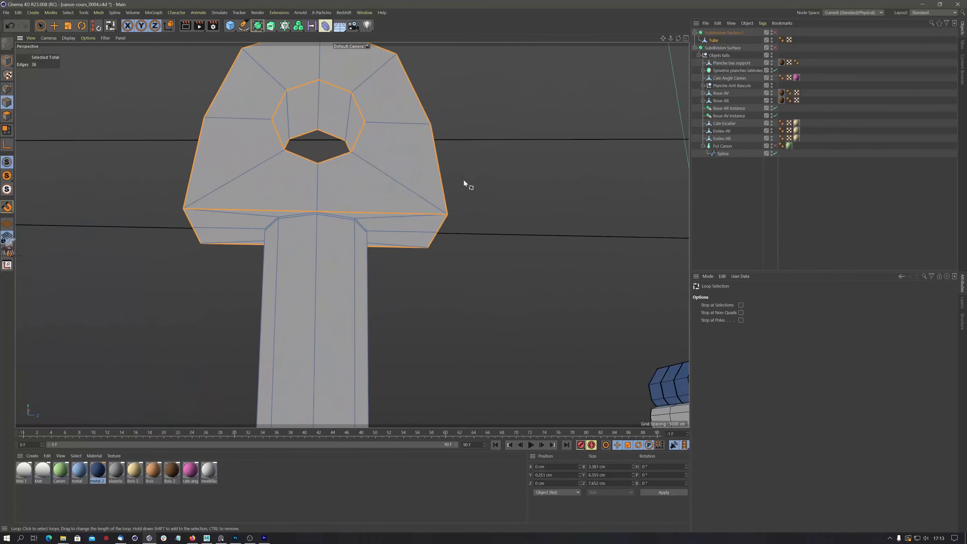
pyautogui.rightClick(459, 177)
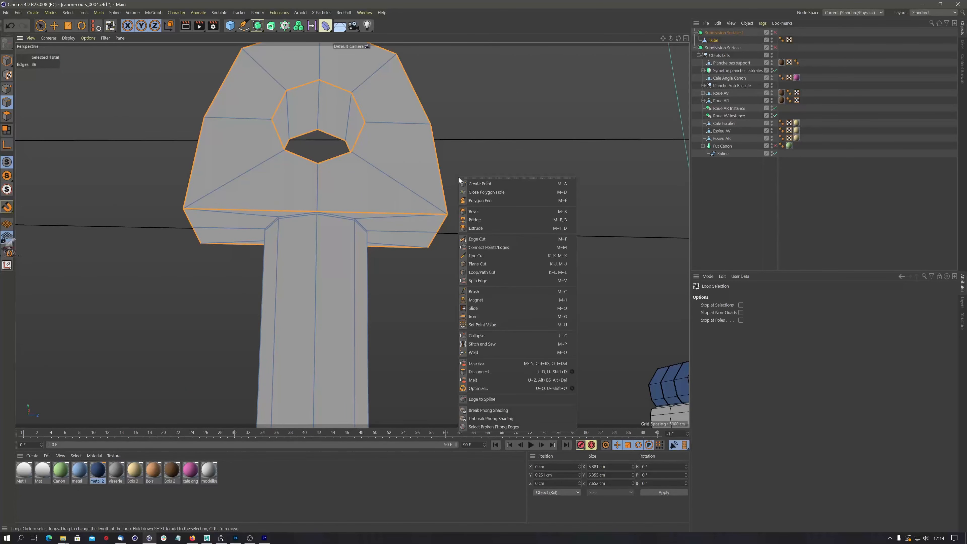
pyautogui.click(486, 216)
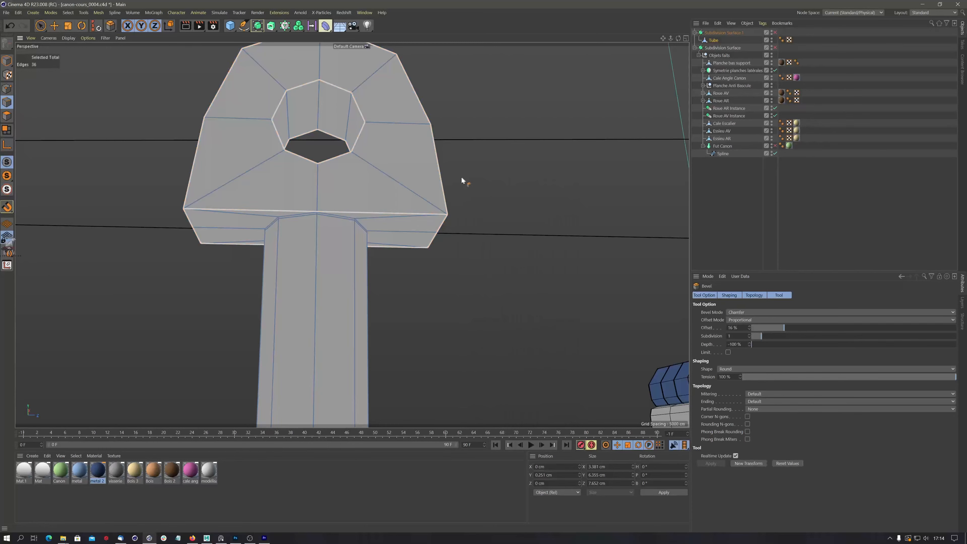
pyautogui.moveTo(461, 177); pyautogui.dragTo(459, 179)
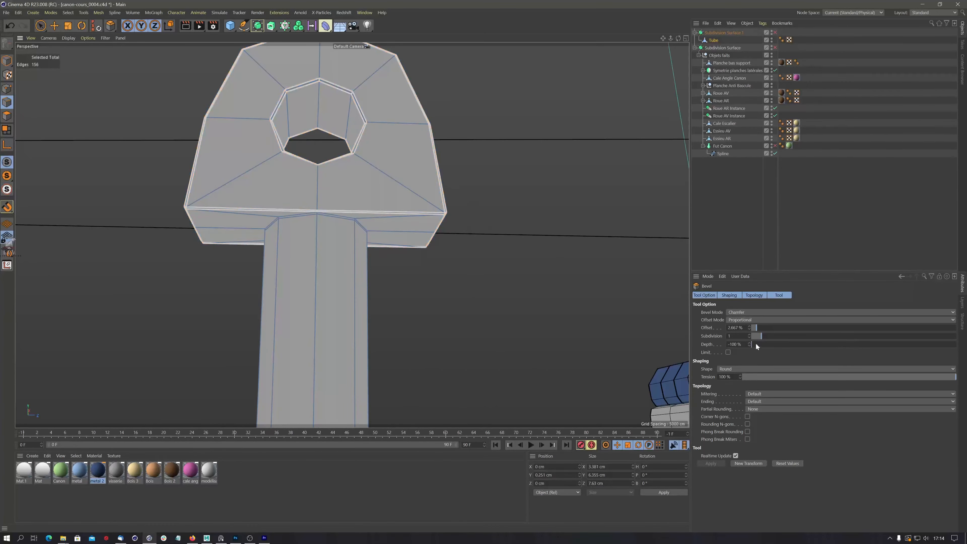
pyautogui.moveTo(756, 345); pyautogui.dragTo(956, 345)
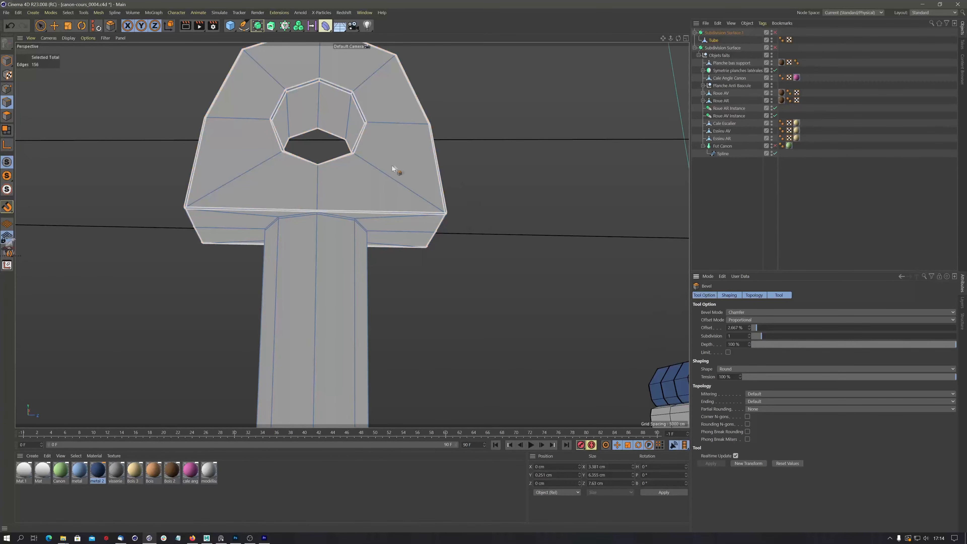
# Step: Turn the tube's Subdivision Surface back on and check the smoothed bevelled head from several angles
pyautogui.keyDown('alt'); pyautogui.moveTo(393, 166); pyautogui.dragTo(465, 179, button='right'); pyautogui.keyUp('alt')
pyautogui.keyDown('alt'); pyautogui.moveTo(456, 186); pyautogui.dragTo(419, 199); pyautogui.keyUp('alt')
pyautogui.keyDown('alt'); pyautogui.moveTo(440, 182); pyautogui.dragTo(381, 214, button='right'); pyautogui.keyUp('alt')
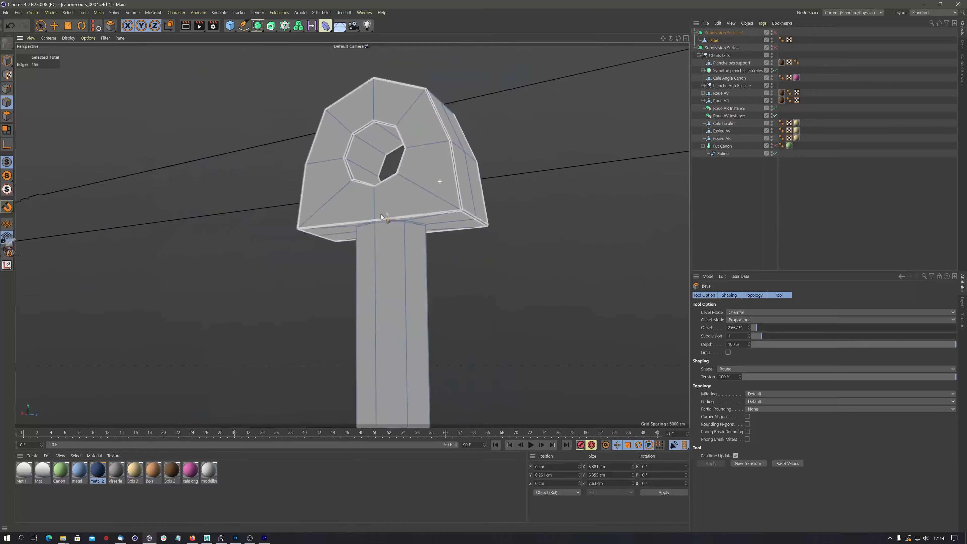
pyautogui.click(775, 33)
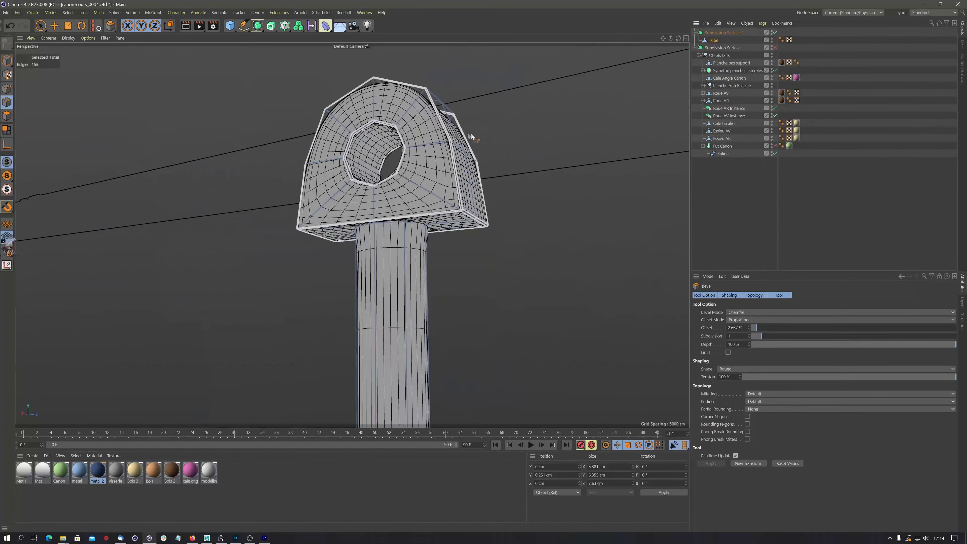
pyautogui.keyDown('alt'); pyautogui.moveTo(471, 133); pyautogui.dragTo(451, 259); pyautogui.keyUp('alt')
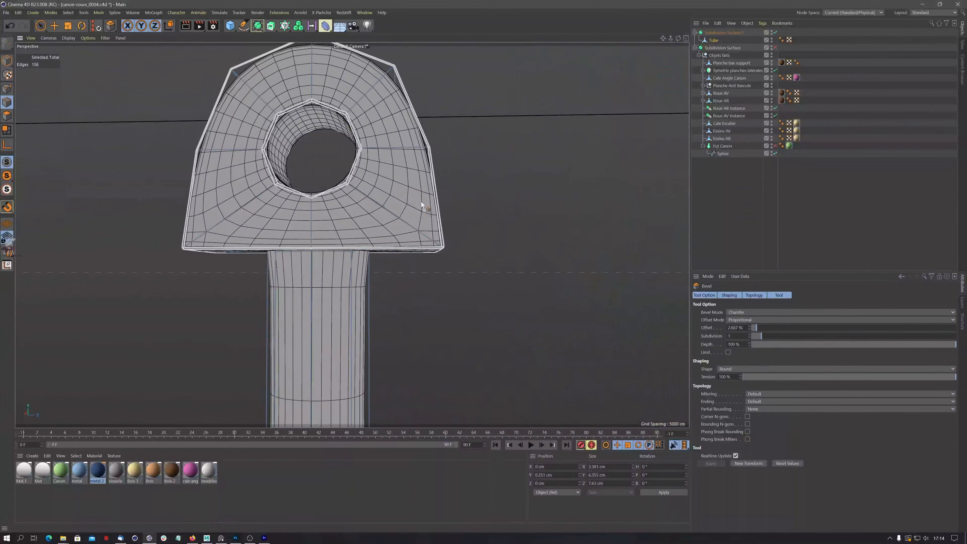
pyautogui.moveTo(422, 205)
pyautogui.keyDown('alt'); pyautogui.mouseDown()
pyautogui.moveTo(407, 201)
pyautogui.moveTo(428, 214)
pyautogui.mouseUp(); pyautogui.keyUp('alt')
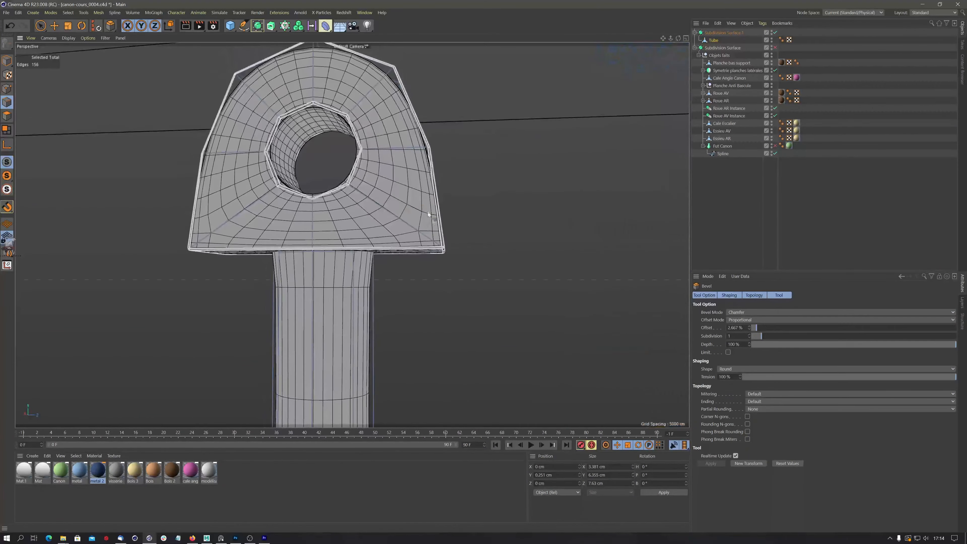
# Step: Select the points at both lower corners of the head and smooth them with Iron at about 44% strength
pyautogui.moveTo(40, 26); pyautogui.dragTo(62, 61)
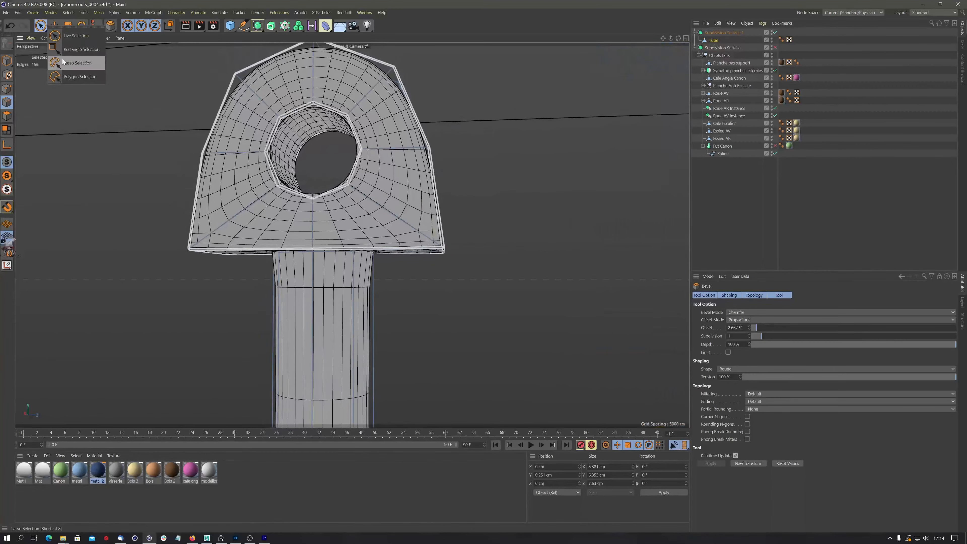
pyautogui.click(61, 49)
pyautogui.click(7, 88)
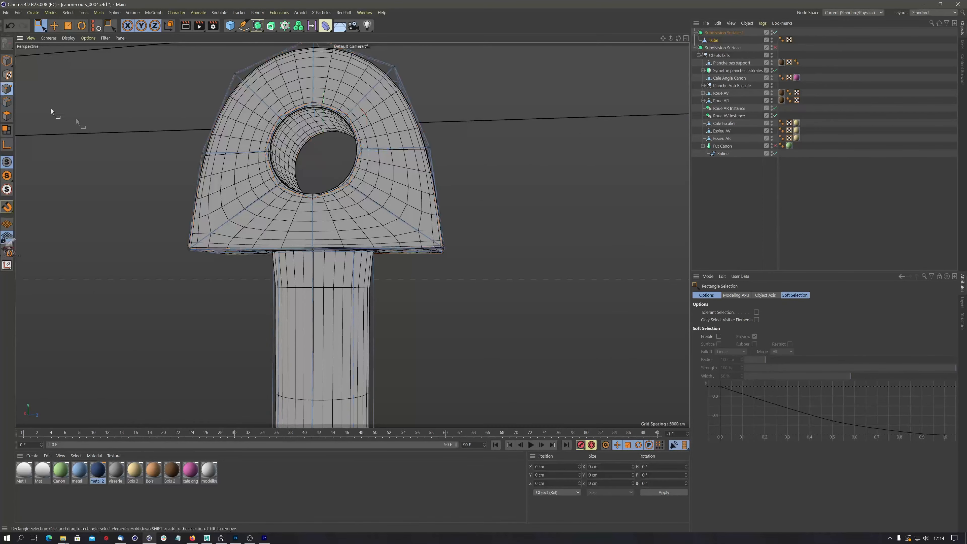
pyautogui.moveTo(424, 231); pyautogui.dragTo(468, 296)
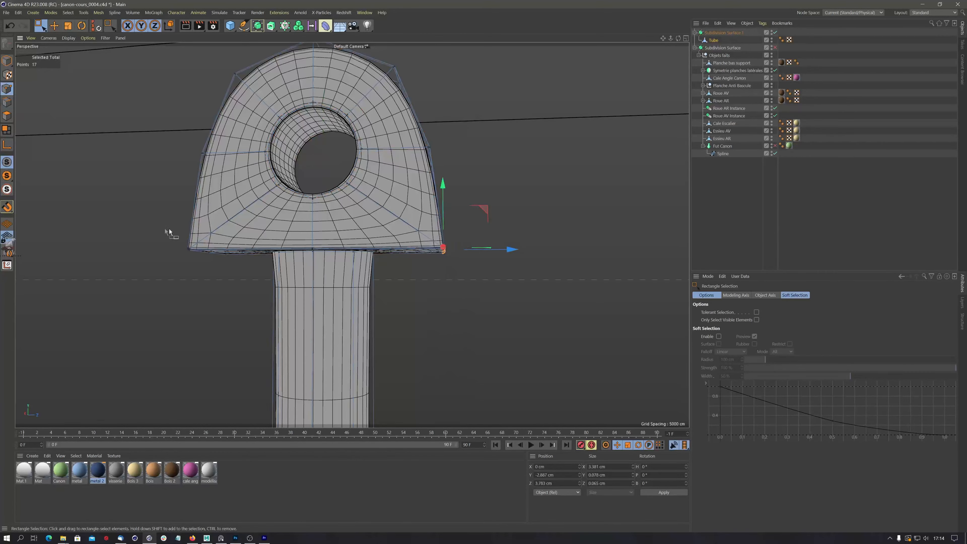
pyautogui.keyDown('shift'); pyautogui.moveTo(170, 231); pyautogui.dragTo(236, 291); pyautogui.keyUp('shift')
pyautogui.moveTo(246, 238)
pyautogui.keyDown('alt'); pyautogui.mouseDown()
pyautogui.moveTo(305, 242)
pyautogui.moveTo(226, 238)
pyautogui.moveTo(232, 220)
pyautogui.moveTo(259, 228)
pyautogui.mouseUp(); pyautogui.keyUp('alt')
pyautogui.keyDown('alt'); pyautogui.moveTo(290, 228); pyautogui.dragTo(320, 226, button='right'); pyautogui.keyUp('alt')
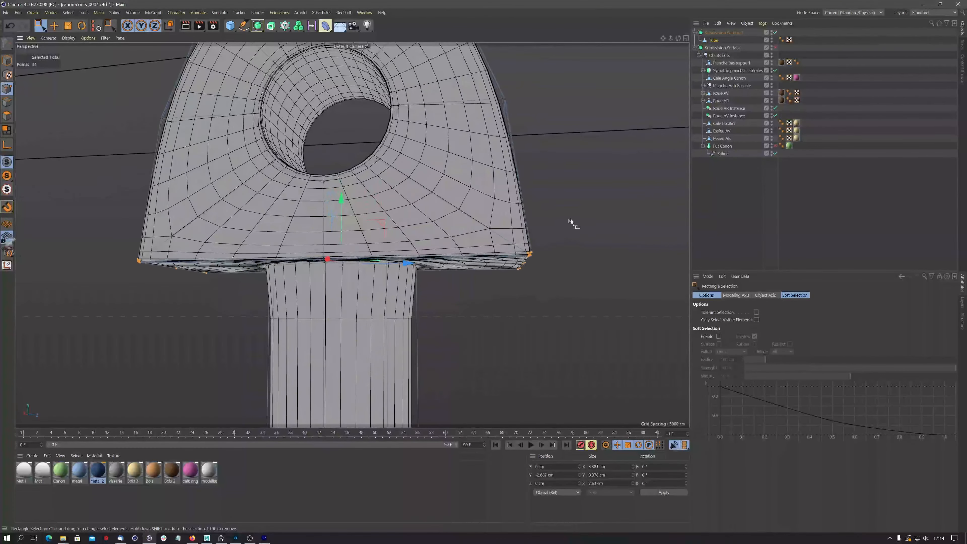
pyautogui.rightClick(562, 216)
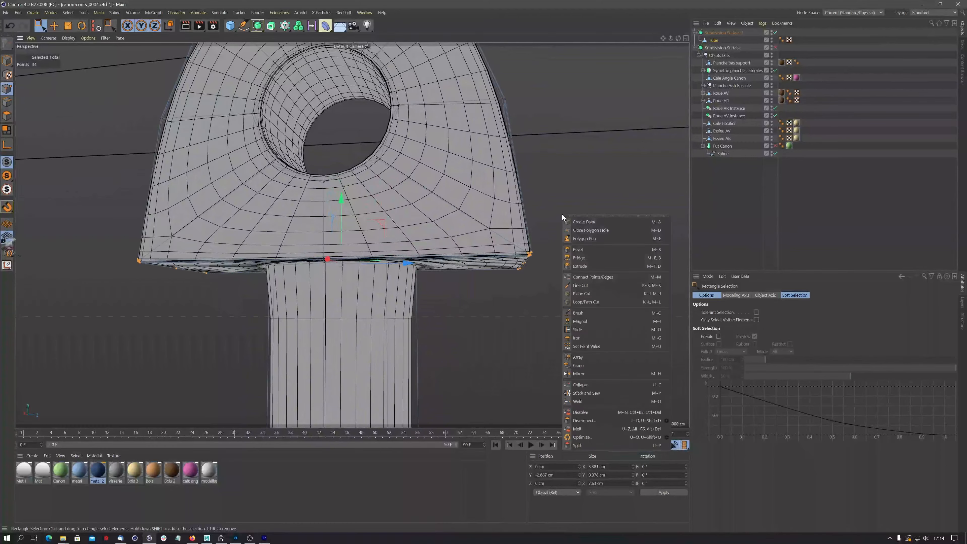
pyautogui.click(580, 337)
pyautogui.moveTo(568, 275); pyautogui.dragTo(653, 168)
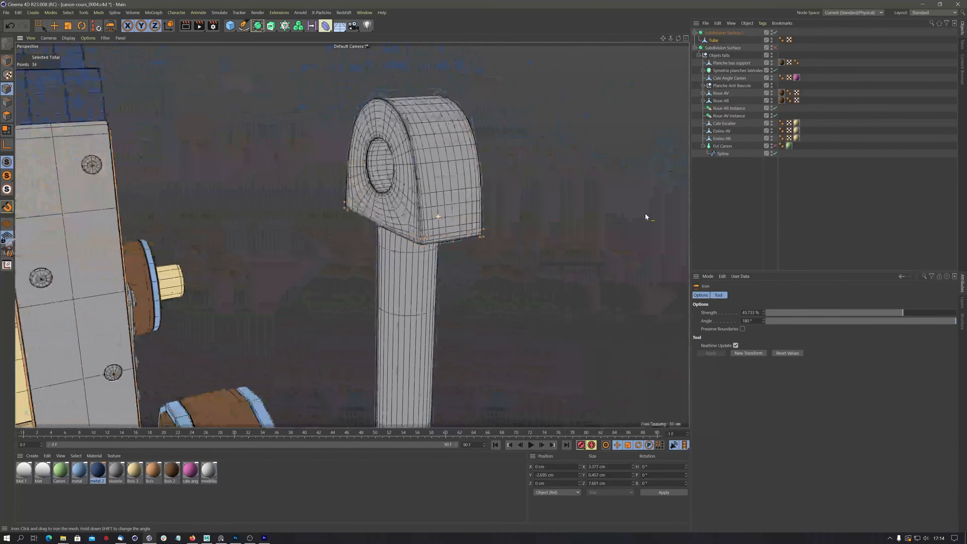
pyautogui.keyDown('alt'); pyautogui.moveTo(646, 213); pyautogui.dragTo(695, 125); pyautogui.keyUp('alt')
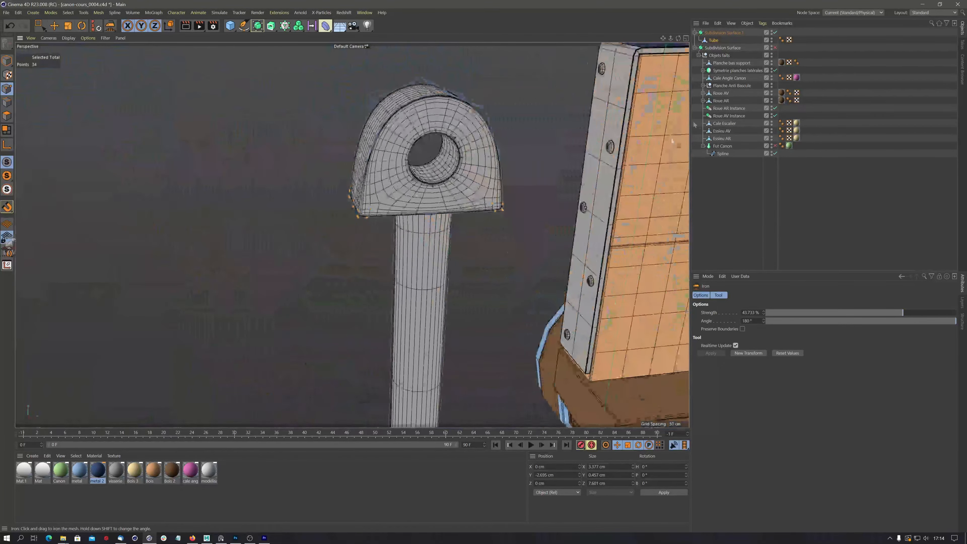
# Step: Turn off the tube's Subdivision Surface, duplicate the tube within it and rename the copy "tube carré"
pyautogui.click(776, 32)
pyautogui.keyDown('alt'); pyautogui.moveTo(546, 162); pyautogui.dragTo(498, 178, button='right'); pyautogui.keyUp('alt')
pyautogui.keyDown('alt'); pyautogui.moveTo(439, 183); pyautogui.dragTo(362, 152, button='middle'); pyautogui.keyUp('alt')
pyautogui.keyDown('alt'); pyautogui.moveTo(362, 153); pyautogui.dragTo(310, 153, button='right'); pyautogui.keyUp('alt')
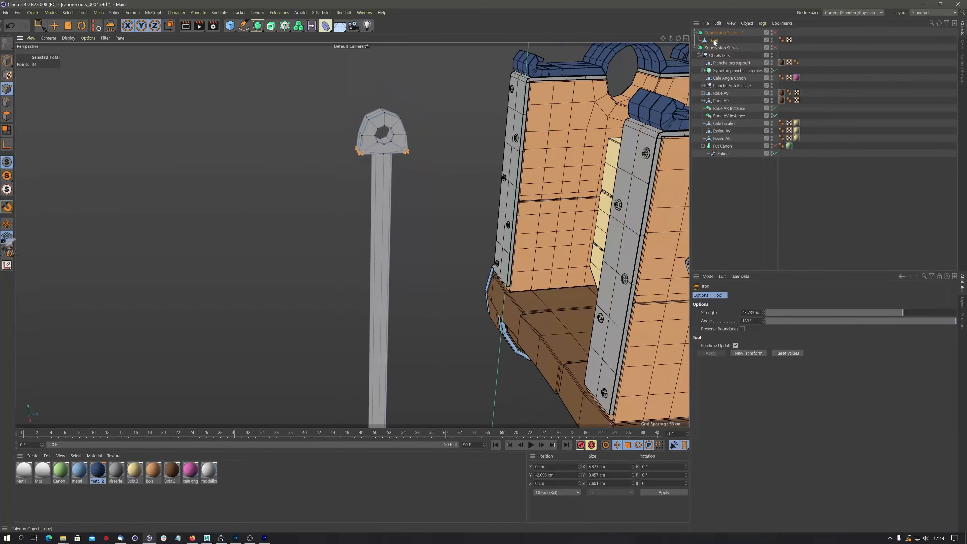
pyautogui.keyDown('ctrl'); pyautogui.moveTo(713, 40); pyautogui.dragTo(713, 45); pyautogui.keyUp('ctrl')
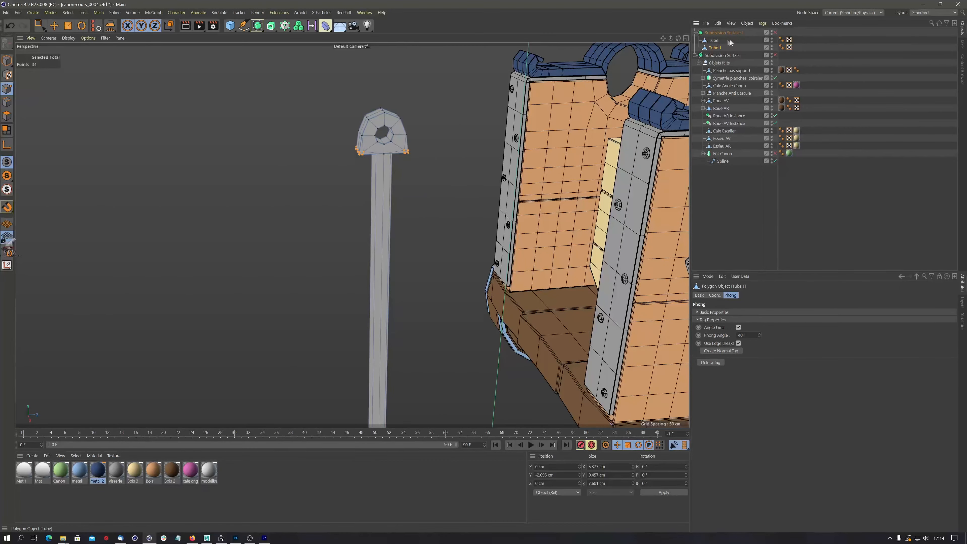
pyautogui.click(716, 40)
pyautogui.doubleClick(715, 47)
pyautogui.write('tu')
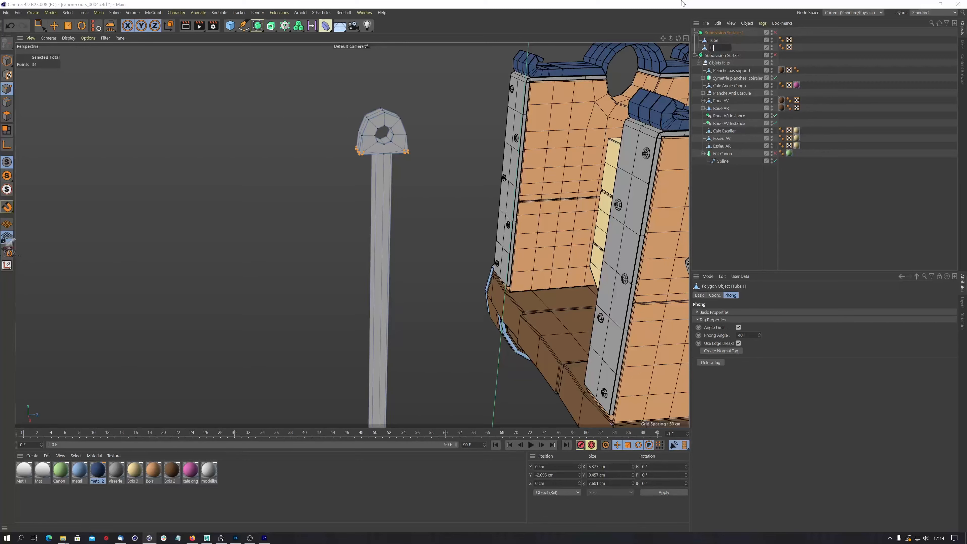
pyautogui.write('be carré')
pyautogui.press('Return')
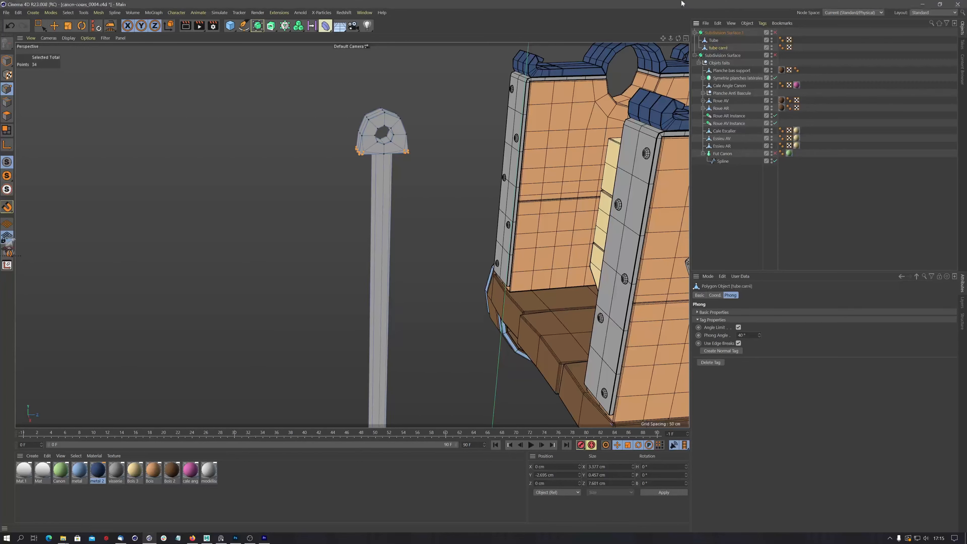
# Step: Rename the original round-headed tube as "Tube rond"
pyautogui.click(716, 41)
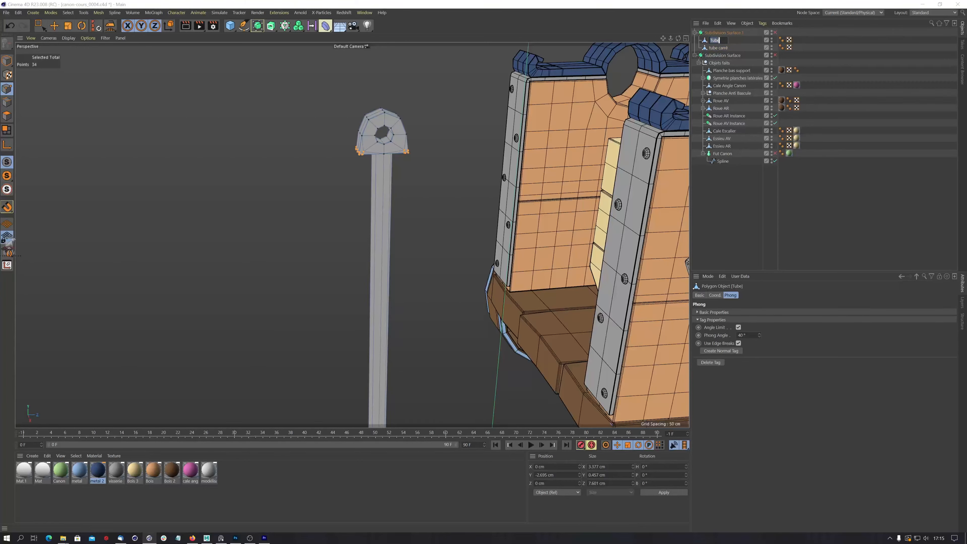
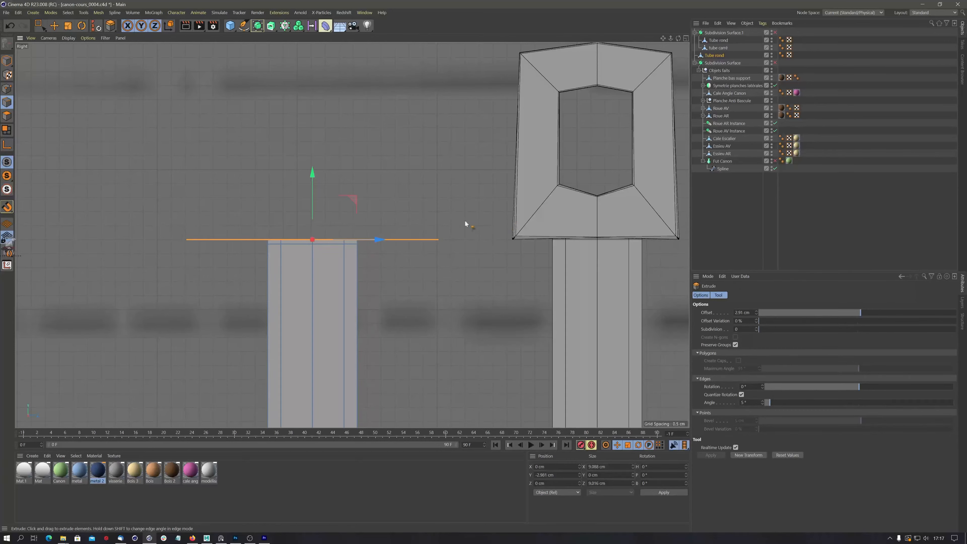
# Step: Raise the flared edge loop atop the new tube to about -2.61 cm in Y to give the flange its thickness
pyautogui.moveTo(313, 172); pyautogui.dragTo(315, 162)
pyautogui.click(687, 38)
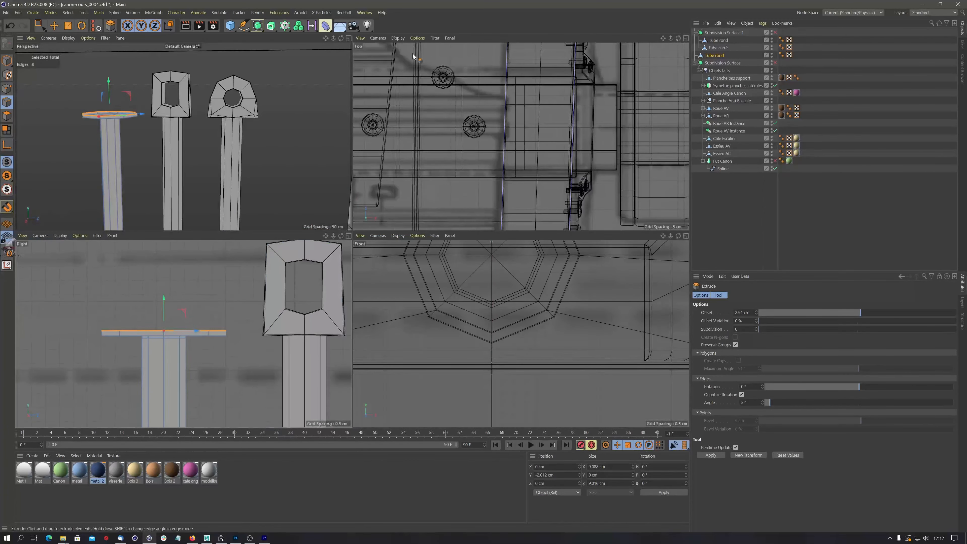
pyautogui.click(348, 39)
# Step: Extrude the flange's top edge loop inward with a -1 cm offset and lift it to about -2.49 cm in Y
pyautogui.keyDown('alt'); pyautogui.moveTo(225, 202); pyautogui.dragTo(259, 216); pyautogui.keyUp('alt')
pyautogui.keyDown('alt'); pyautogui.moveTo(259, 217); pyautogui.dragTo(275, 187, button='right'); pyautogui.keyUp('alt')
pyautogui.keyDown('alt'); pyautogui.moveTo(266, 200); pyautogui.dragTo(350, 213); pyautogui.keyUp('alt')
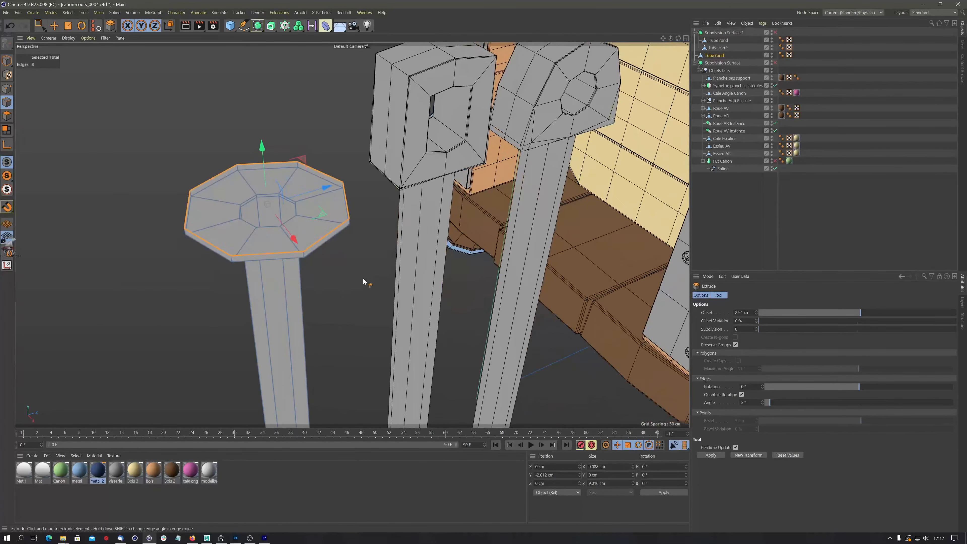
pyautogui.moveTo(362, 280); pyautogui.dragTo(324, 311)
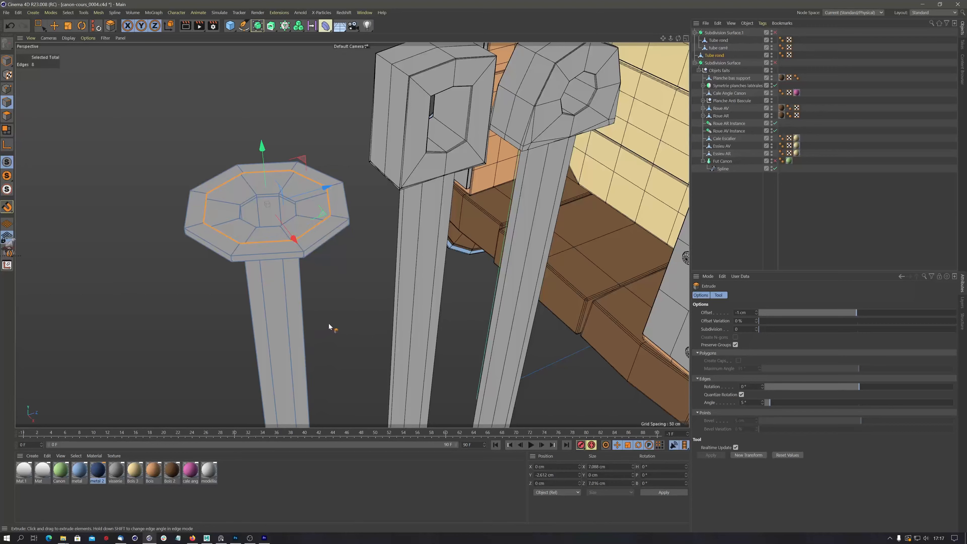
pyautogui.moveTo(262, 145); pyautogui.dragTo(262, 144)
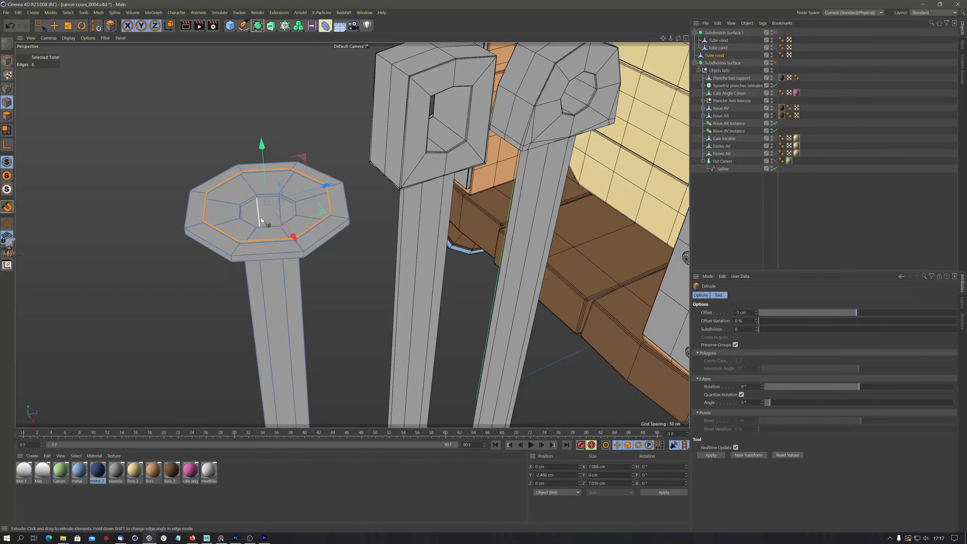
# Step: Extrude the flange's inner loop upward to about -1.87 cm in Y and scale it down to about 6.15 cm across
pyautogui.keyDown('alt'); pyautogui.moveTo(261, 218); pyautogui.dragTo(283, 210, button='right'); pyautogui.keyUp('alt')
pyautogui.keyDown('alt'); pyautogui.moveTo(270, 226); pyautogui.dragTo(261, 203); pyautogui.keyUp('alt')
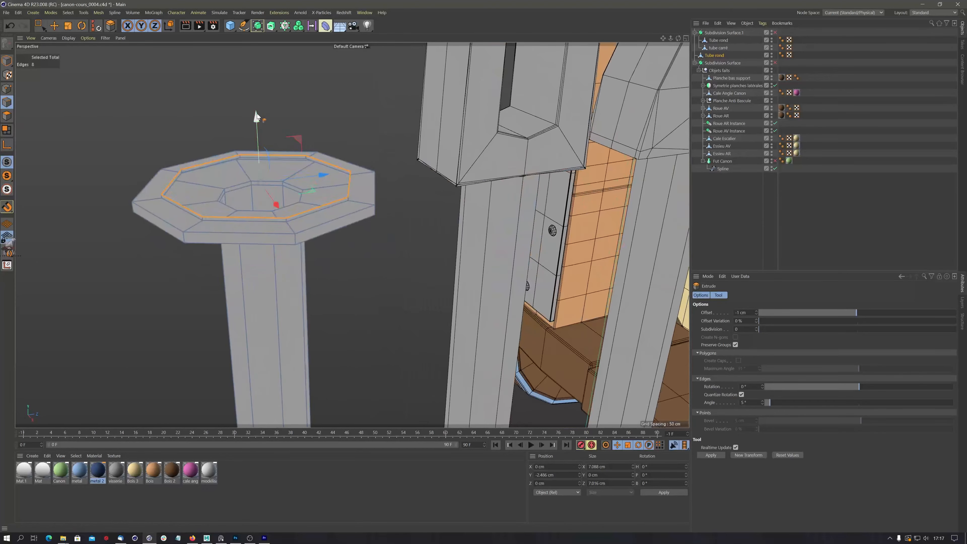
pyautogui.moveTo(257, 114); pyautogui.dragTo(276, 104)
pyautogui.scroll(-3, 281, 132)
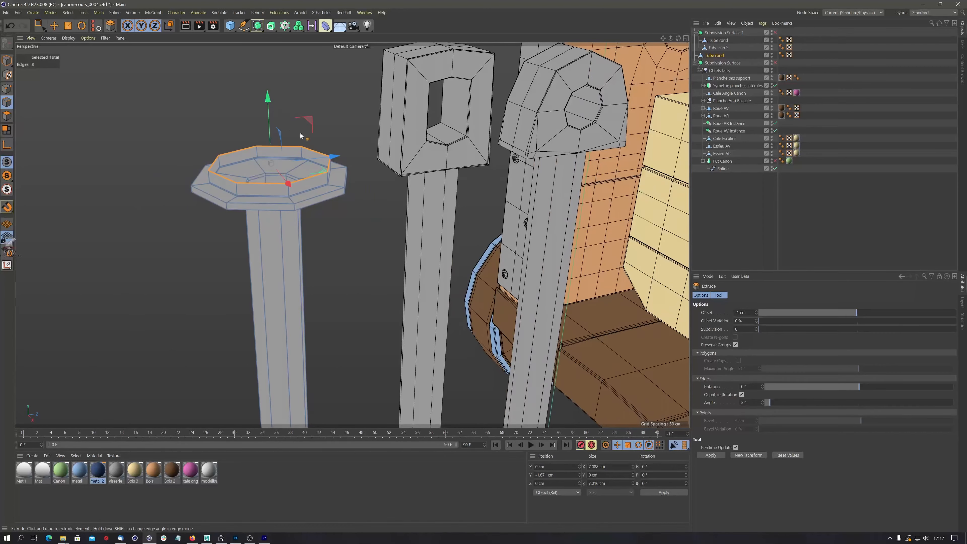
pyautogui.press('t')
pyautogui.moveTo(372, 247); pyautogui.dragTo(343, 260)
# Step: Extrude the head's top loop up to about -1.37 cm in Y and set its size to 0 cm, closing it to a point
pyautogui.press('e')
pyautogui.moveTo(269, 95); pyautogui.dragTo(269, 88)
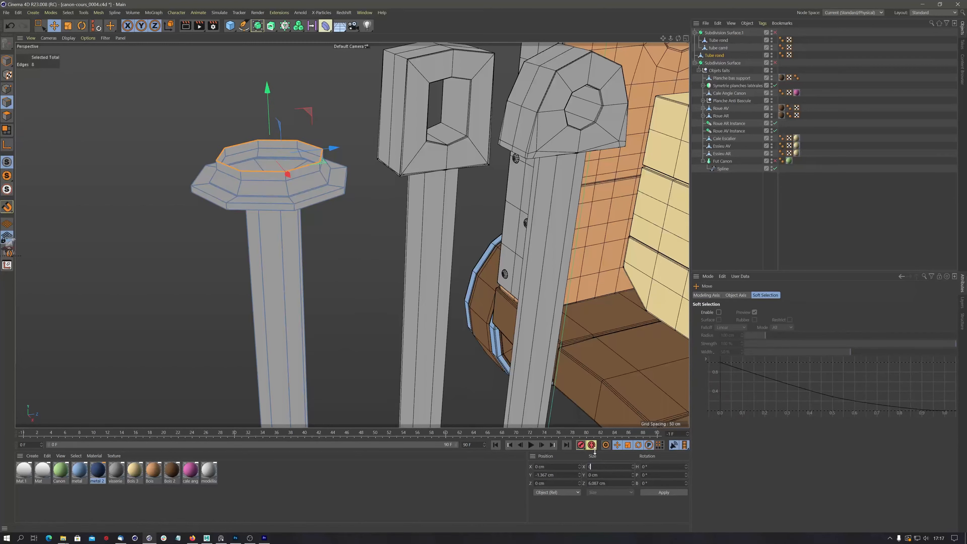
pyautogui.press('Return')
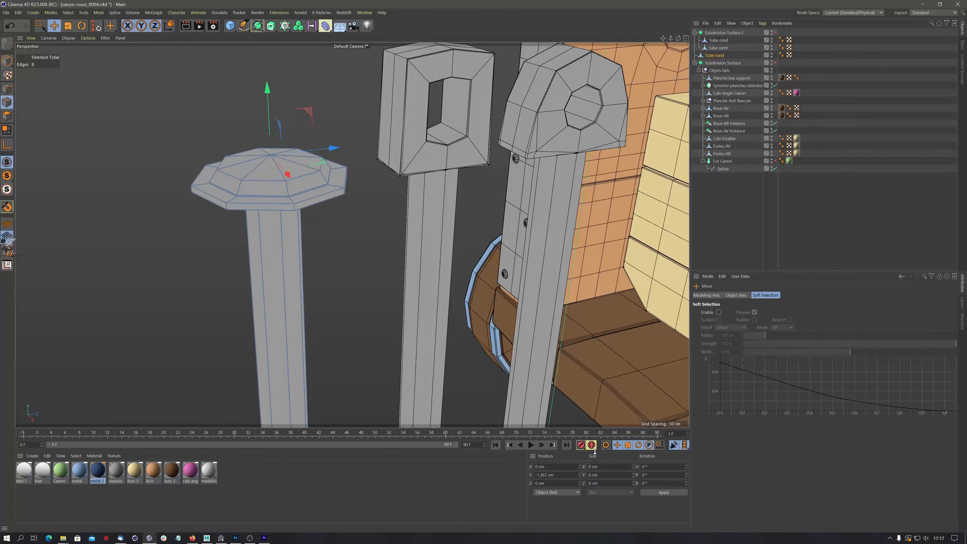
# Step: Select all the new bolt's edges, run Optimize to weld the collapsed points, and select the apex point to check it
pyautogui.scroll(-3, 338, 157)
pyautogui.keyDown('alt'); pyautogui.moveTo(313, 177); pyautogui.dragTo(339, 157); pyautogui.keyUp('alt')
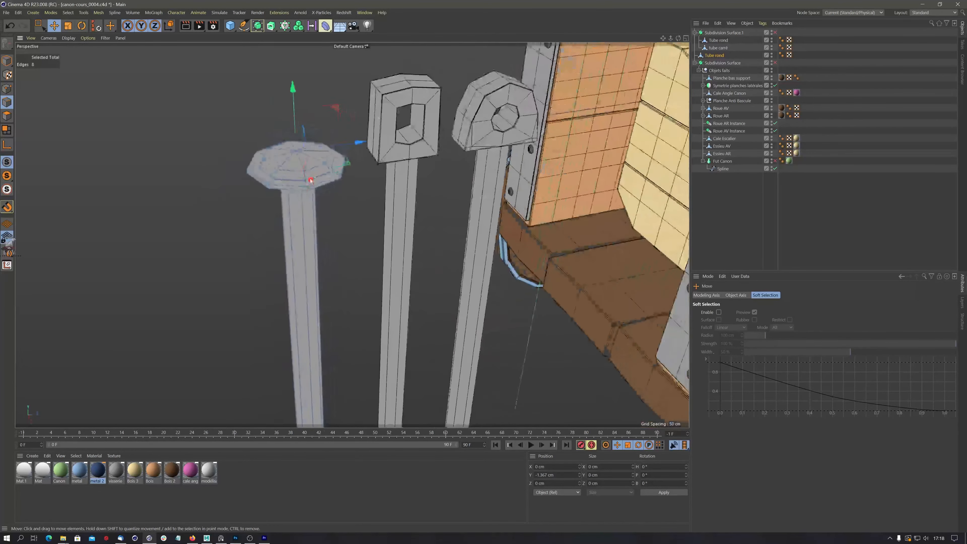
pyautogui.scroll(4, 339, 157)
pyautogui.hotkey('ctrl', 'a')
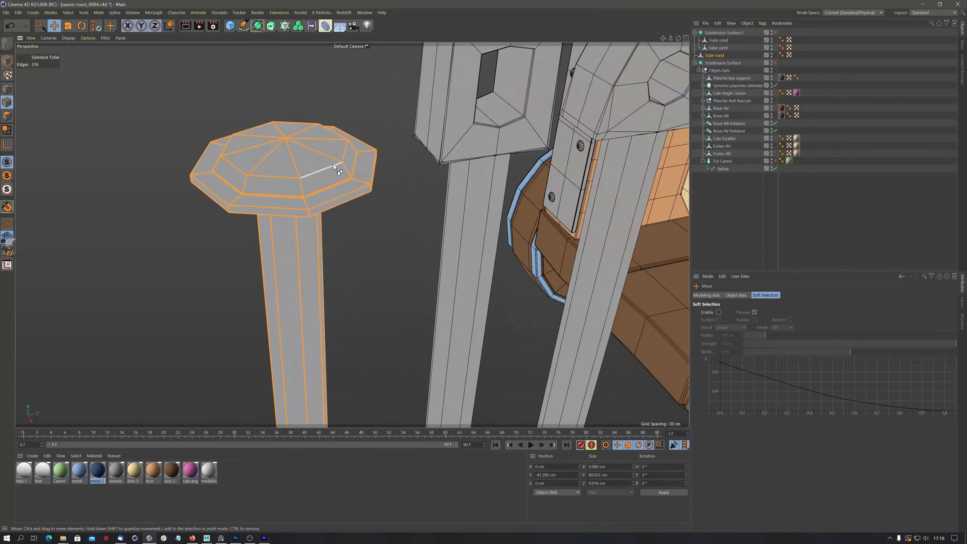
pyautogui.rightClick(328, 167)
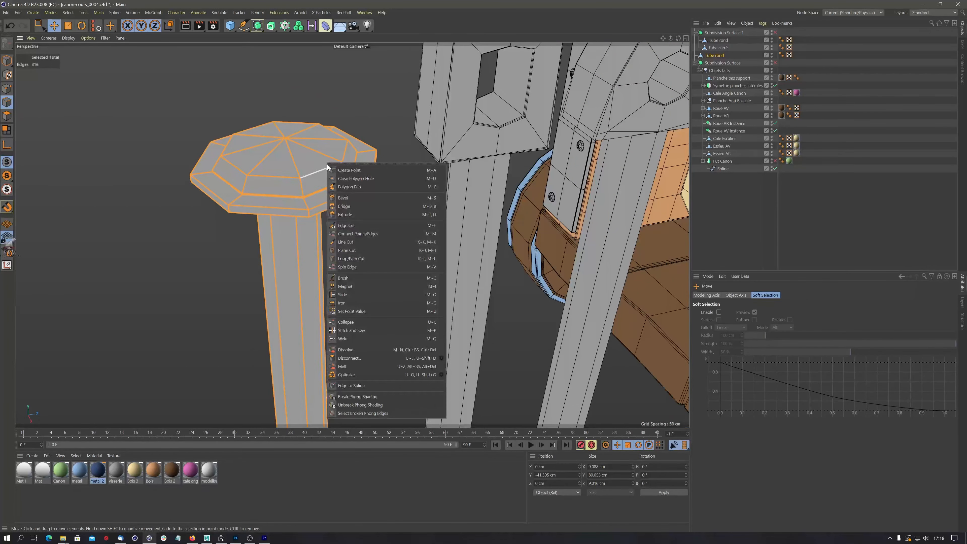
pyautogui.click(375, 370)
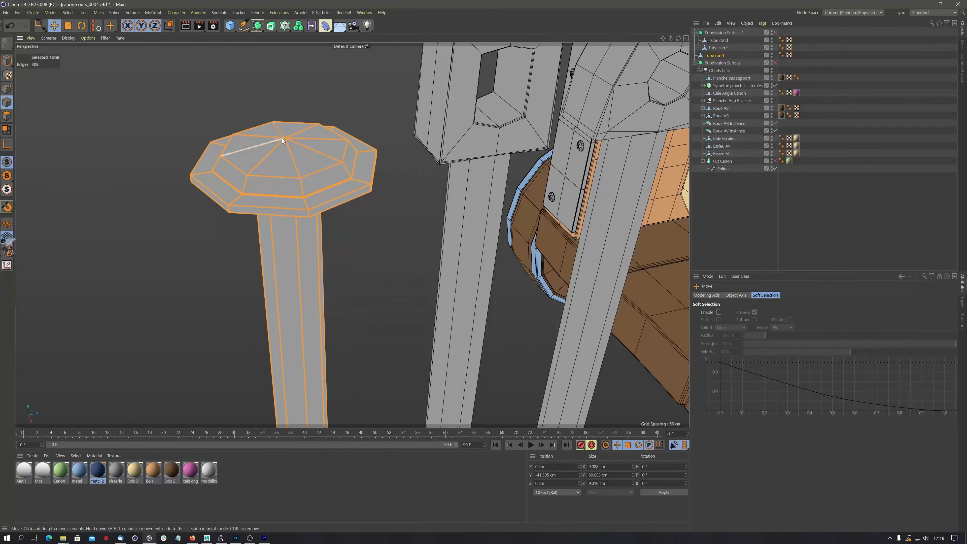
pyautogui.click(8, 89)
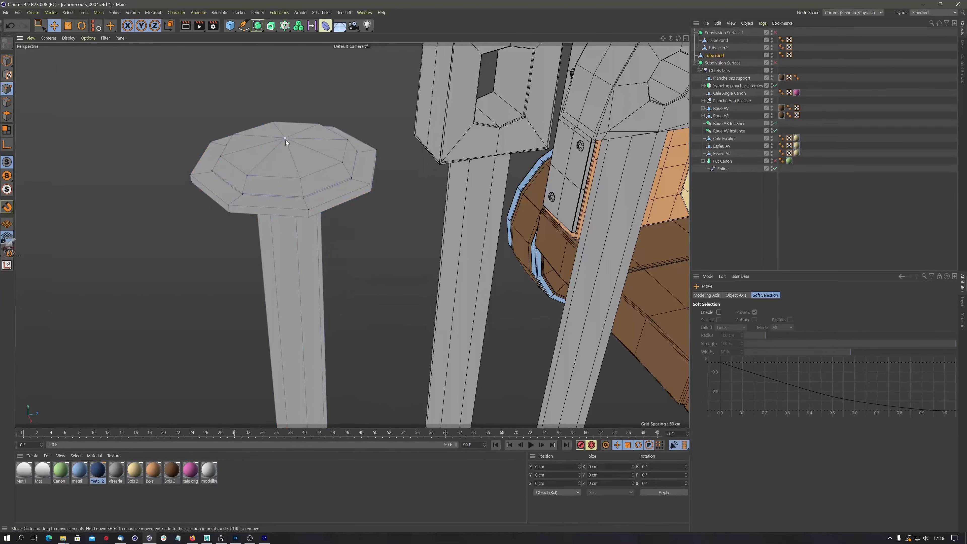
pyautogui.moveTo(286, 142); pyautogui.dragTo(301, 193)
# Step: Select the edge loop around the top of the head with Loop Selection and raise it to about -1.71 cm in Y
pyautogui.press('v')
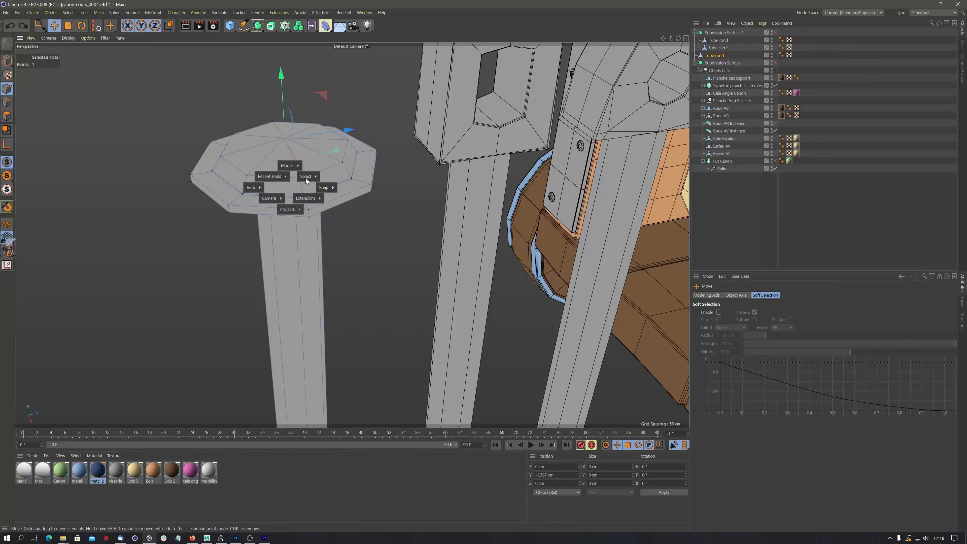
pyautogui.moveTo(306, 176)
pyautogui.click(234, 224)
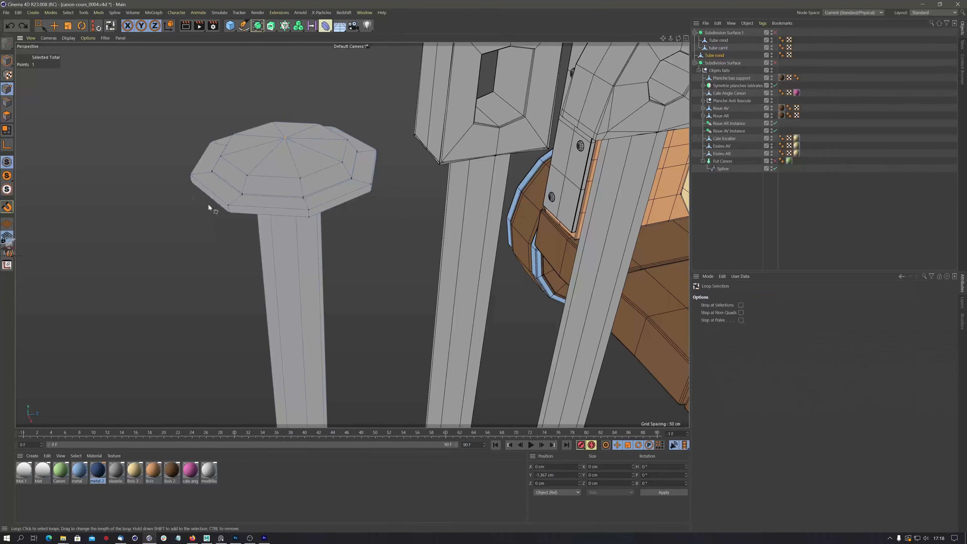
pyautogui.press('Return')
pyautogui.click(276, 177)
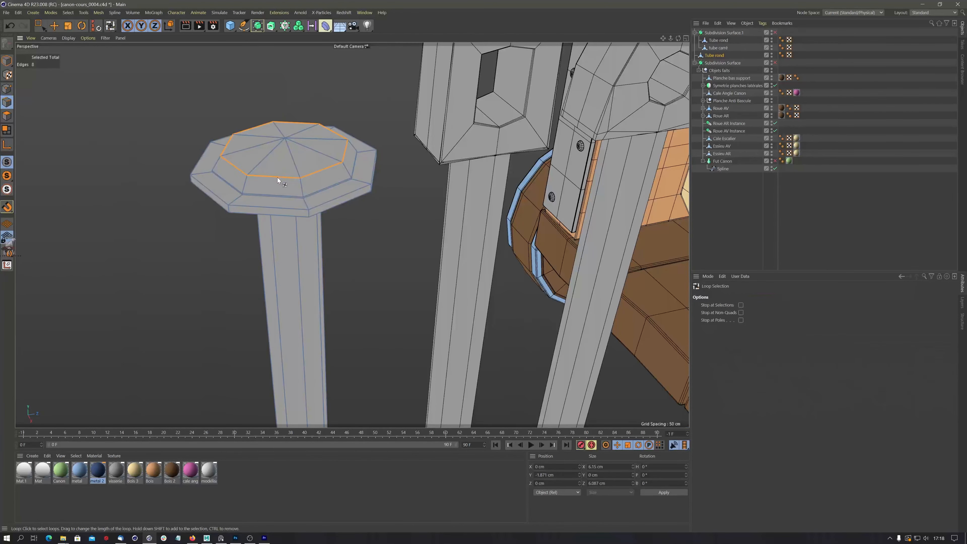
pyautogui.press('e')
pyautogui.moveTo(282, 83); pyautogui.dragTo(283, 81)
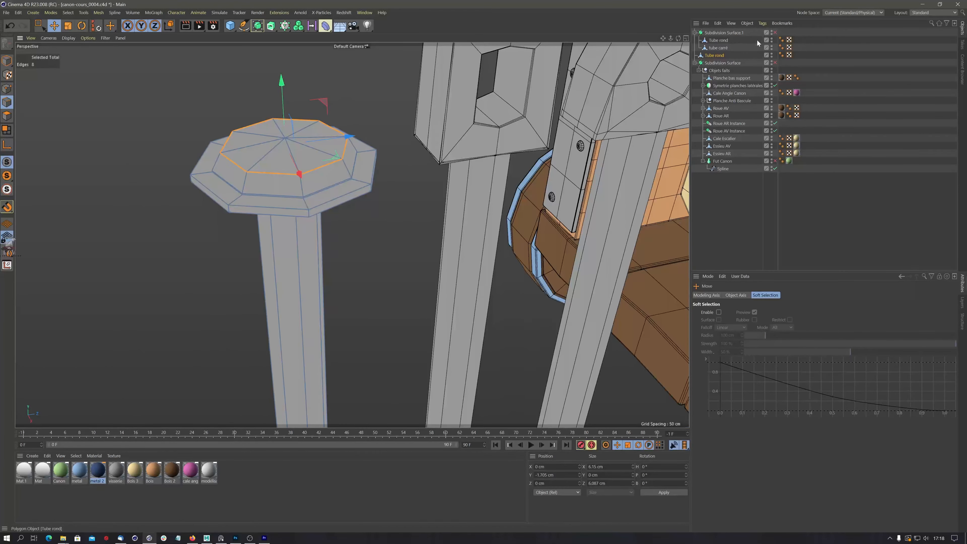
# Step: Move the new "Tube rond" into the tubes' Subdivision Surface, turn the generator on and check the smoothed bolt along its length
pyautogui.moveTo(720, 55); pyautogui.dragTo(768, 34)
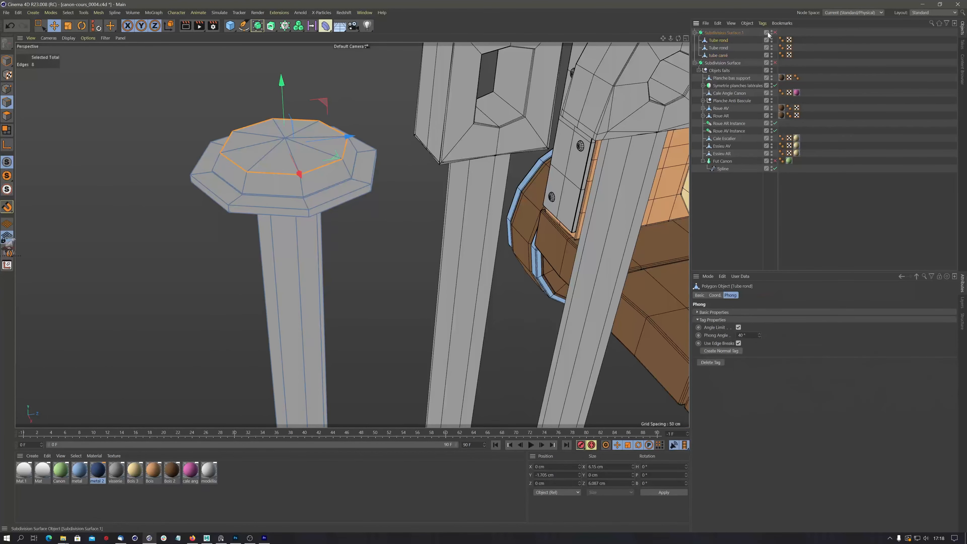
pyautogui.click(775, 33)
pyautogui.keyDown('alt'); pyautogui.moveTo(317, 169); pyautogui.dragTo(307, 202); pyautogui.keyUp('alt')
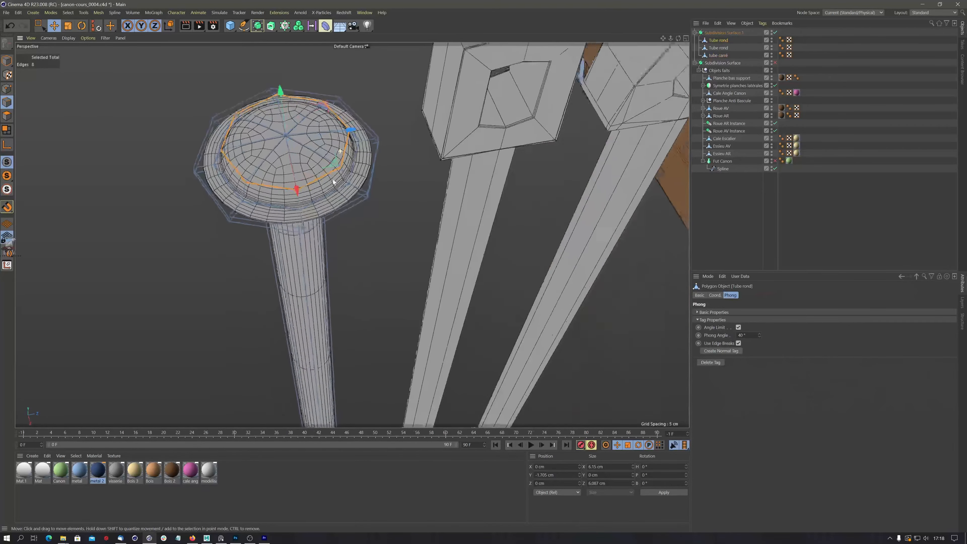
pyautogui.keyDown('alt'); pyautogui.moveTo(307, 202); pyautogui.dragTo(284, 205, button='right'); pyautogui.keyUp('alt')
pyautogui.keyDown('alt'); pyautogui.moveTo(285, 205); pyautogui.dragTo(304, 111); pyautogui.keyUp('alt')
pyautogui.keyDown('alt'); pyautogui.moveTo(306, 155); pyautogui.dragTo(301, 55, button='middle'); pyautogui.keyUp('alt')
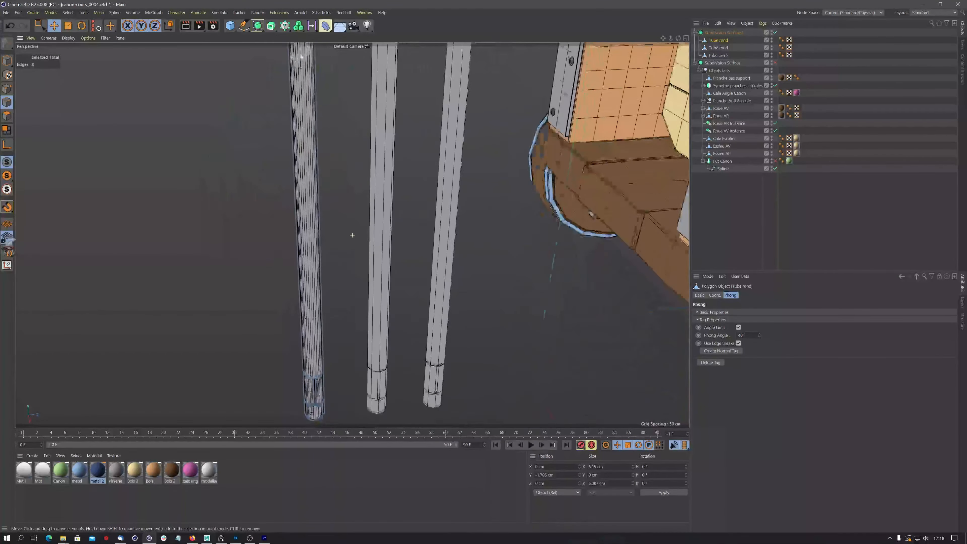
pyautogui.keyDown('alt'); pyautogui.moveTo(313, 350); pyautogui.dragTo(314, 248, button='middle'); pyautogui.keyUp('alt')
pyautogui.keyDown('alt'); pyautogui.moveTo(315, 249); pyautogui.dragTo(315, 259, button='right'); pyautogui.keyUp('alt')
pyautogui.keyDown('alt'); pyautogui.moveTo(316, 254); pyautogui.dragTo(309, 377, button='middle'); pyautogui.keyUp('alt')
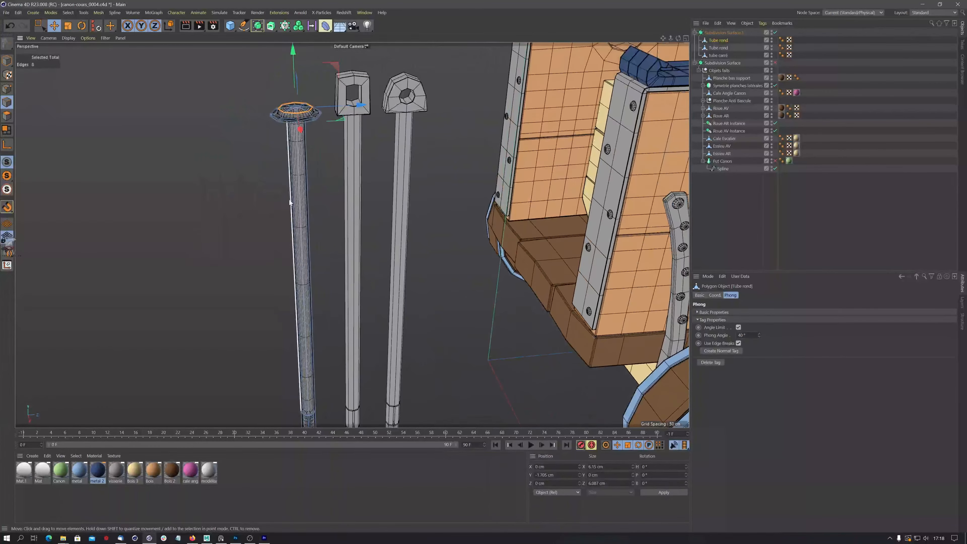
# Step: Add the edges radiating from the apex to the selected loop, raise them and scale them to about 5.4 cm across
pyautogui.keyDown('alt'); pyautogui.moveTo(301, 167); pyautogui.dragTo(305, 150); pyautogui.keyUp('alt')
pyautogui.keyDown('alt'); pyautogui.moveTo(305, 153); pyautogui.dragTo(330, 118, button='right'); pyautogui.keyUp('alt')
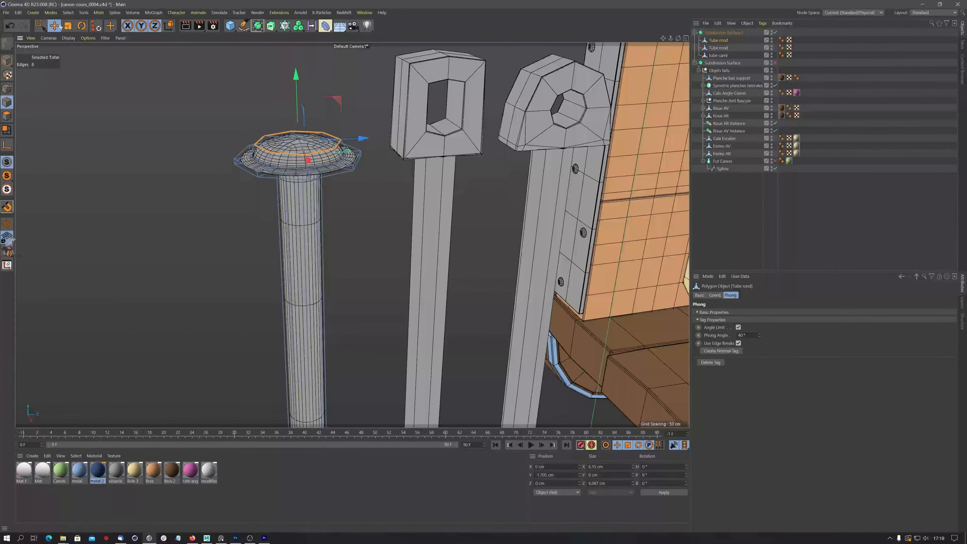
pyautogui.click(44, 27)
pyautogui.click(76, 35)
pyautogui.scroll(3, 298, 137)
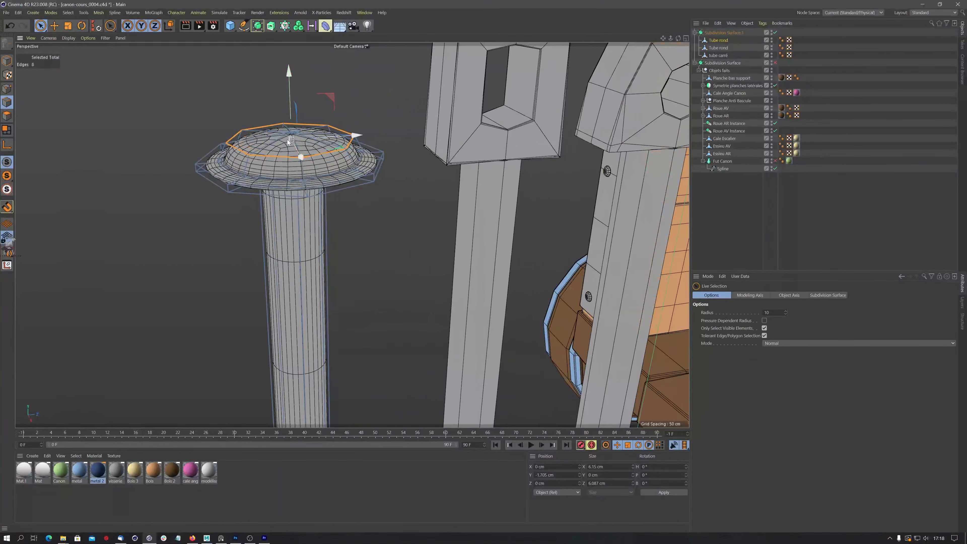
pyautogui.keyDown('shift'); pyautogui.click(298, 135); pyautogui.keyUp('shift')
pyautogui.moveTo(289, 77); pyautogui.dragTo(292, 77)
pyautogui.press('t')
pyautogui.moveTo(382, 174); pyautogui.dragTo(364, 208)
# Step: Select the upper and lower outer edge loops of the head's flange and bevel them with a 5.667% offset
pyautogui.moveTo(236, 174)
pyautogui.keyDown('alt'); pyautogui.mouseDown()
pyautogui.moveTo(242, 166)
pyautogui.moveTo(263, 180)
pyautogui.moveTo(246, 187)
pyautogui.mouseUp(); pyautogui.keyUp('alt')
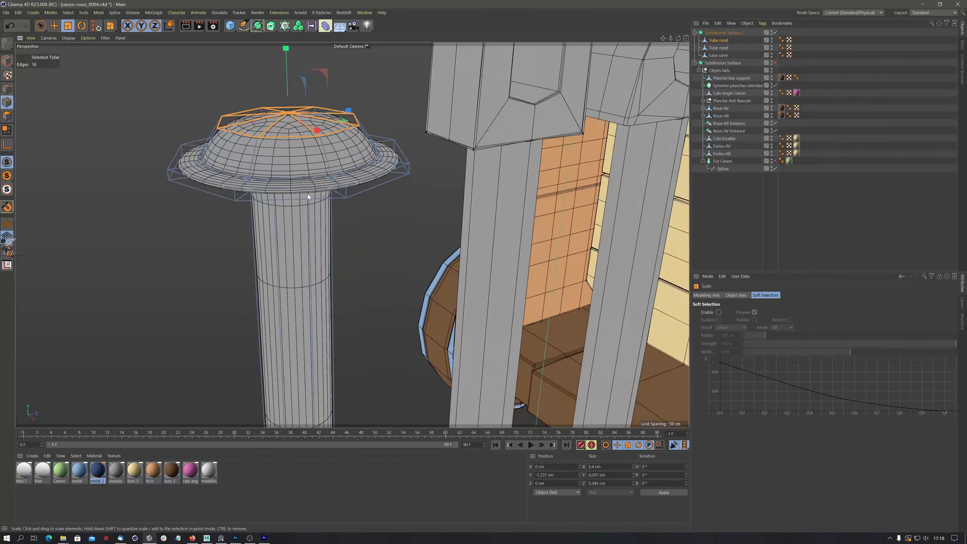
pyautogui.keyDown('alt'); pyautogui.moveTo(308, 193); pyautogui.dragTo(335, 180); pyautogui.keyUp('alt')
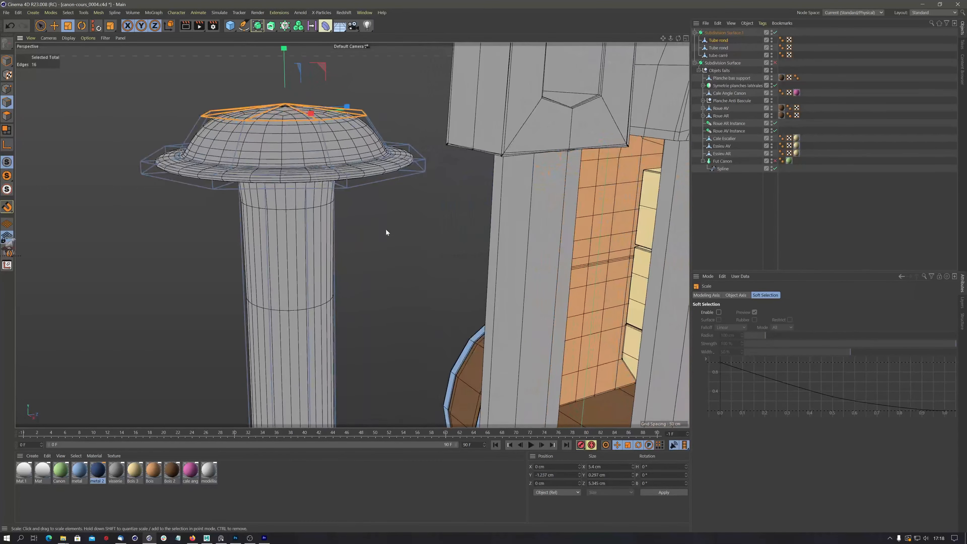
pyautogui.press('v')
pyautogui.moveTo(406, 217)
pyautogui.click(431, 62)
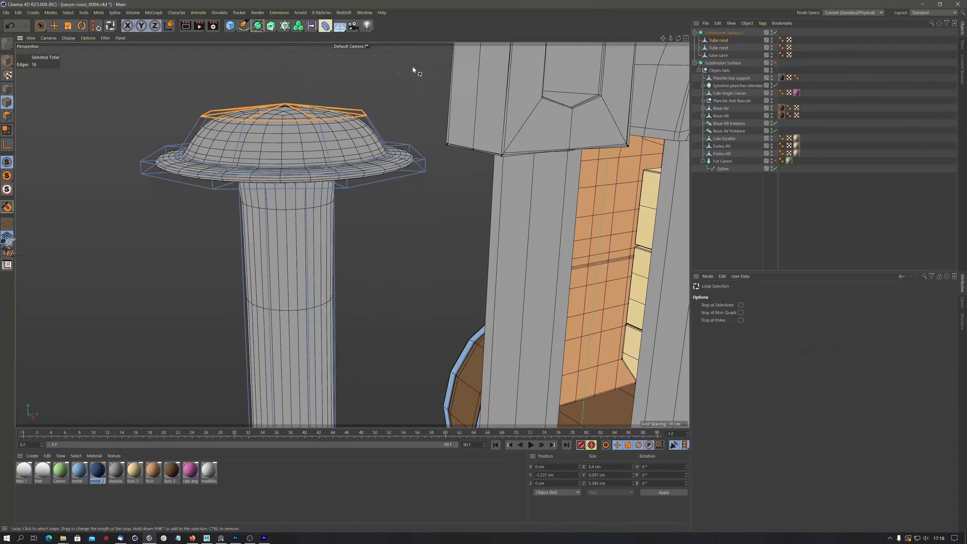
pyautogui.click(351, 182)
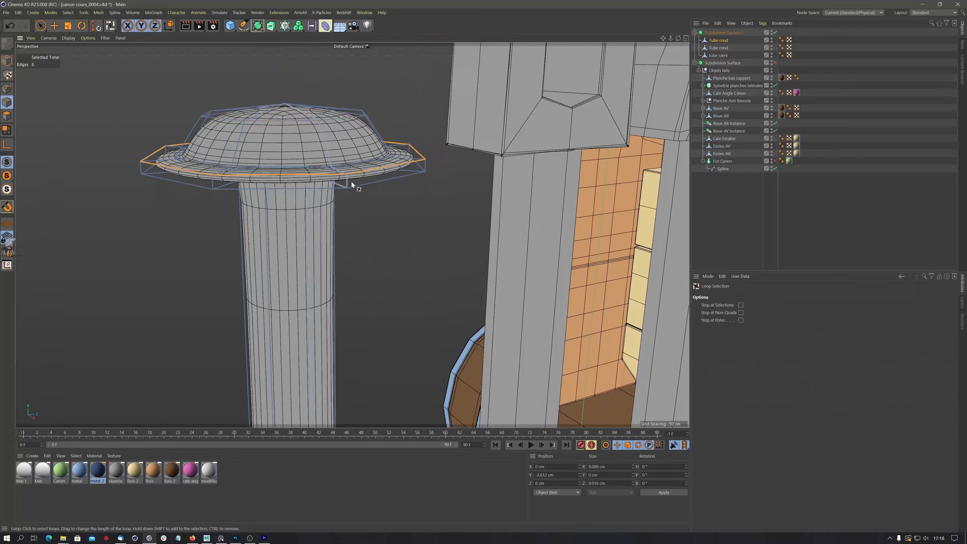
pyautogui.keyDown('shift'); pyautogui.click(375, 182); pyautogui.keyUp('shift')
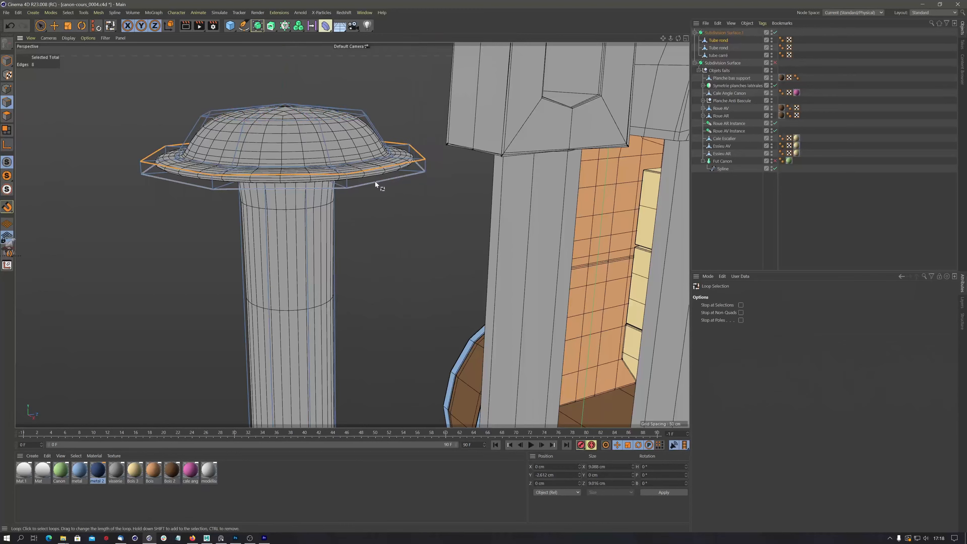
pyautogui.rightClick(418, 211)
pyautogui.click(438, 234)
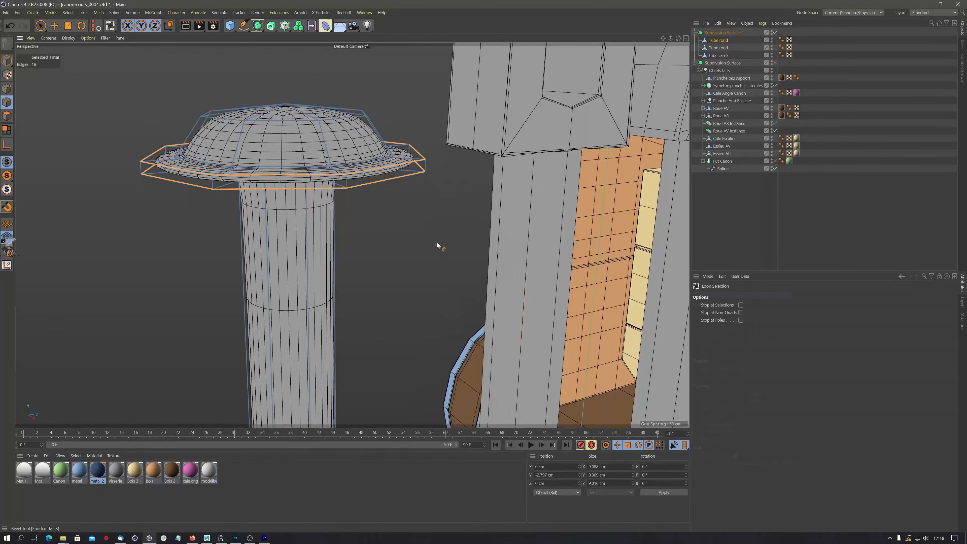
pyautogui.moveTo(416, 221); pyautogui.dragTo(417, 221)
pyautogui.scroll(5, 206, 157)
pyautogui.keyDown('alt'); pyautogui.moveTo(259, 175); pyautogui.dragTo(267, 184); pyautogui.keyUp('alt')
# Step: Set the flange bevel's subdivision to 1 and view the finished bolt beside the carriage
pyautogui.moveTo(762, 335); pyautogui.dragTo(729, 342)
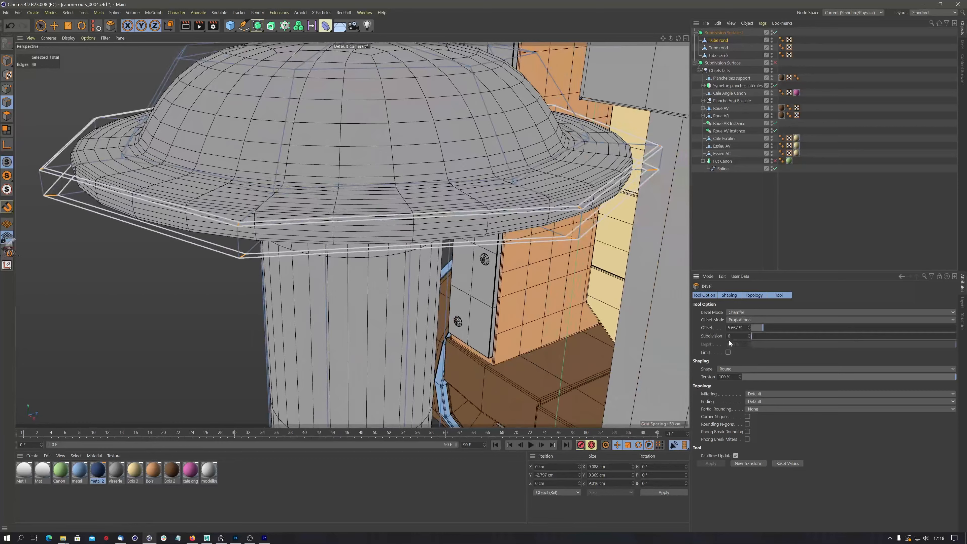
pyautogui.click(750, 335)
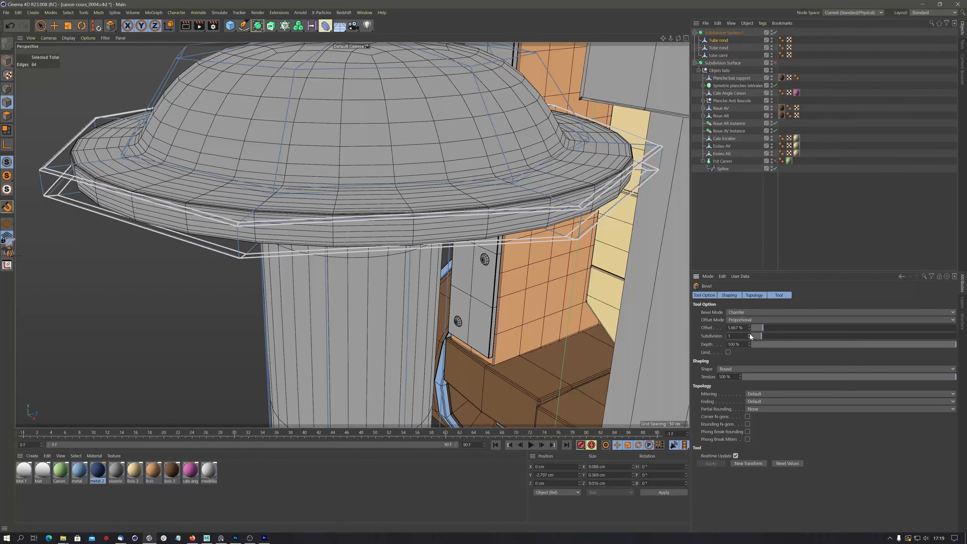
pyautogui.scroll(-8, 544, 263)
pyautogui.keyDown('alt'); pyautogui.moveTo(544, 263); pyautogui.dragTo(493, 252); pyautogui.keyUp('alt')
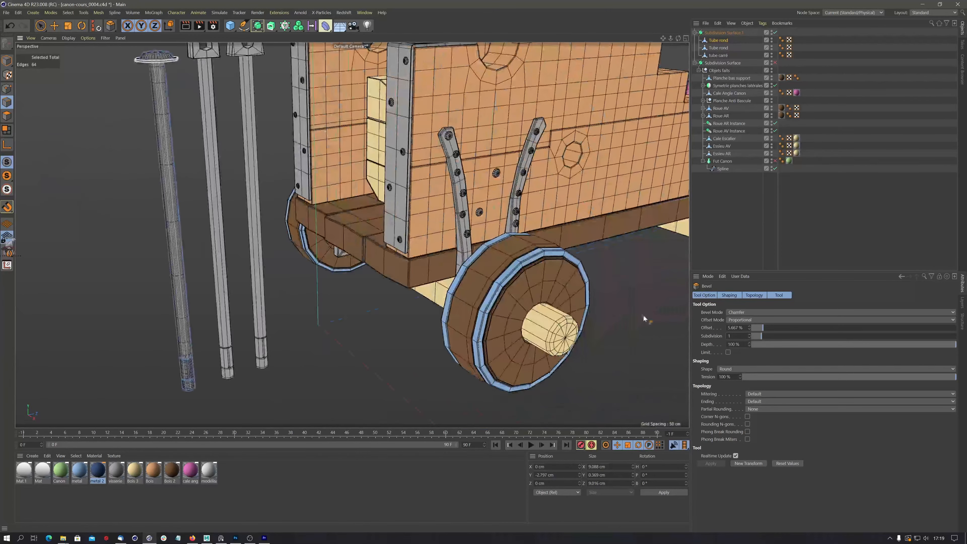
pyautogui.click(54, 28)
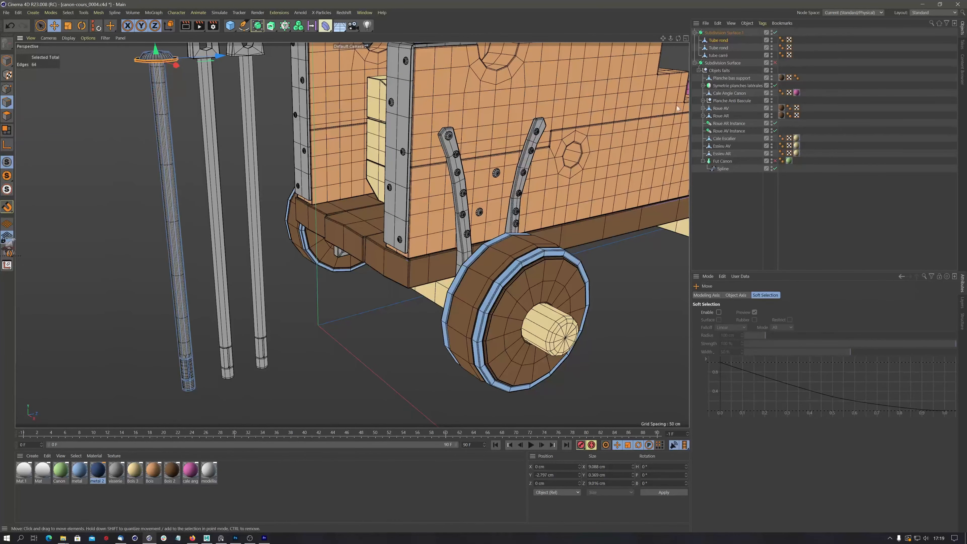
# Step: Turn off the bolts' Subdivision Surface smoothing and add a cube to the scene
pyautogui.press('q')
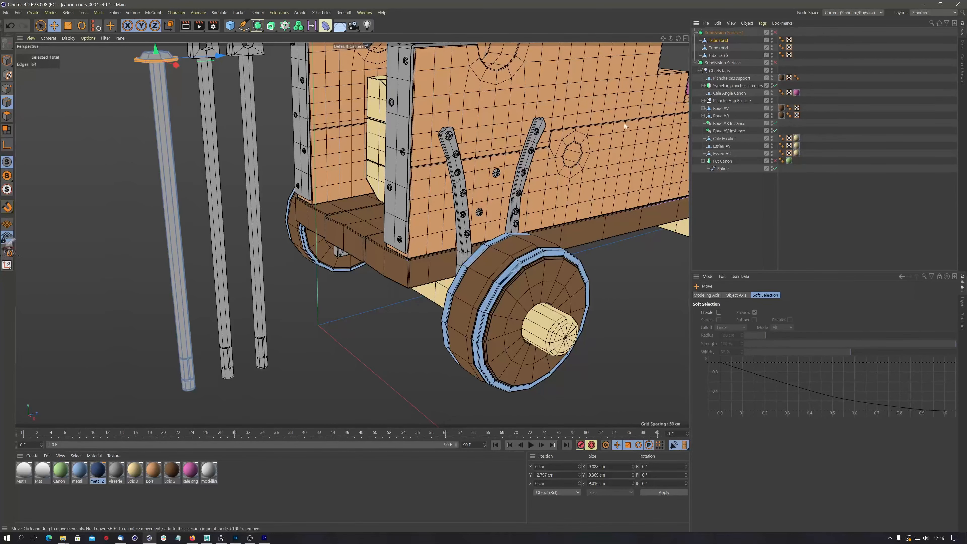
pyautogui.click(686, 38)
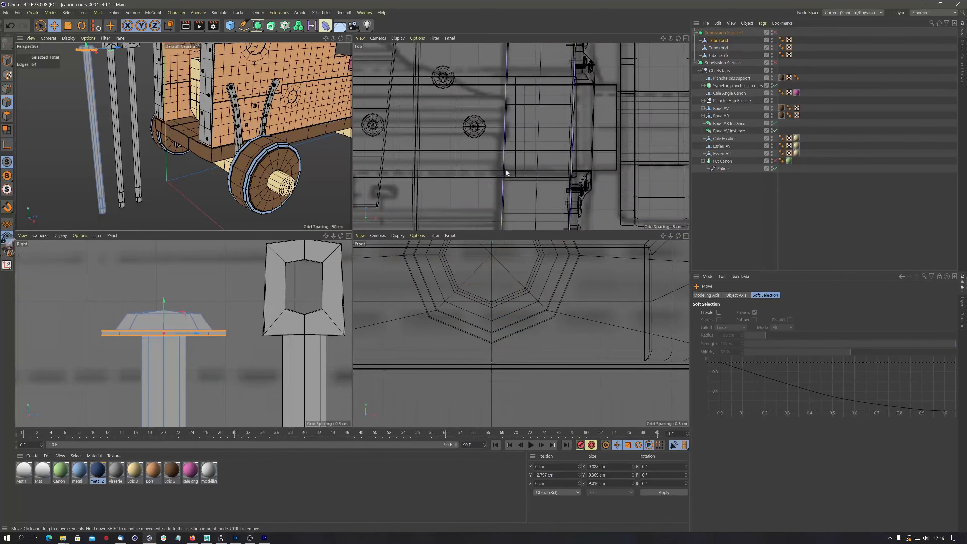
pyautogui.click(348, 236)
pyautogui.keyDown('alt'); pyautogui.moveTo(471, 237); pyautogui.dragTo(472, 294, button='right'); pyautogui.keyUp('alt')
pyautogui.keyDown('alt'); pyautogui.moveTo(472, 295); pyautogui.dragTo(321, 64, button='middle'); pyautogui.keyUp('alt')
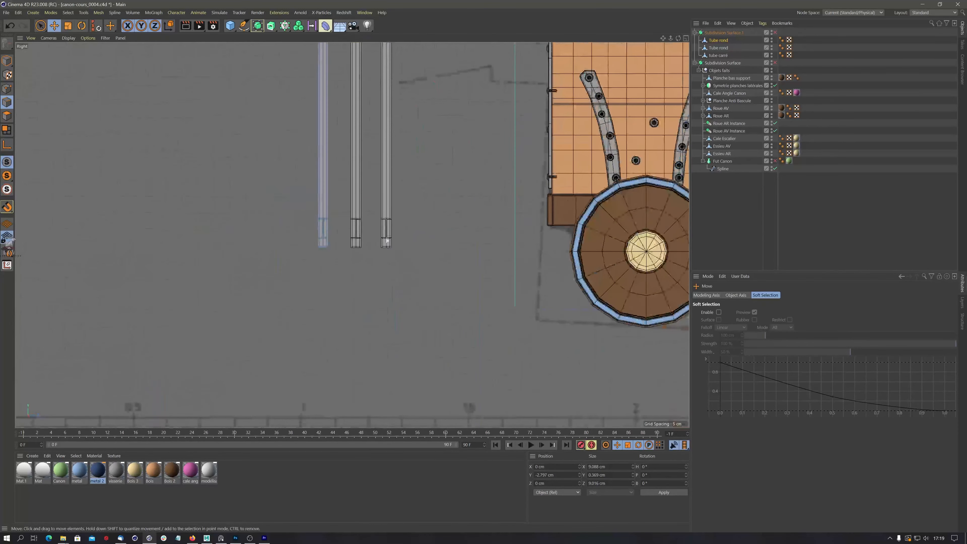
pyautogui.keyDown('alt'); pyautogui.moveTo(380, 224); pyautogui.dragTo(418, 212, button='right'); pyautogui.keyUp('alt')
pyautogui.moveTo(231, 26); pyautogui.dragTo(293, 38)
pyautogui.keyDown('alt'); pyautogui.moveTo(439, 145); pyautogui.dragTo(471, 214, button='right'); pyautogui.keyUp('alt')
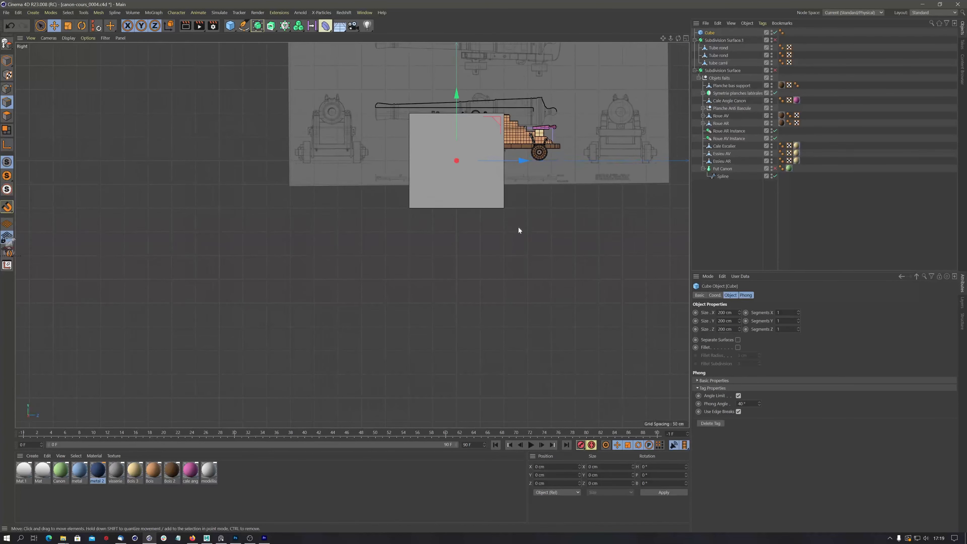
# Step: Scale the cube down to about 7.2 cm and place it beside the slot at the lower end of the nearest bolt
pyautogui.press('t')
pyautogui.moveTo(518, 229); pyautogui.dragTo(282, 337)
pyautogui.scroll(5, 539, 156)
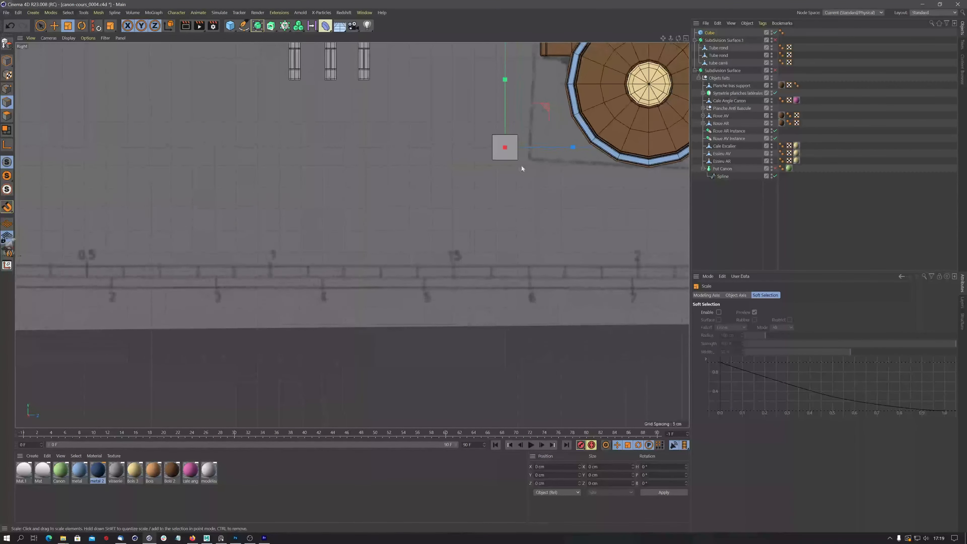
pyautogui.press('e')
pyautogui.moveTo(506, 94); pyautogui.dragTo(508, 17)
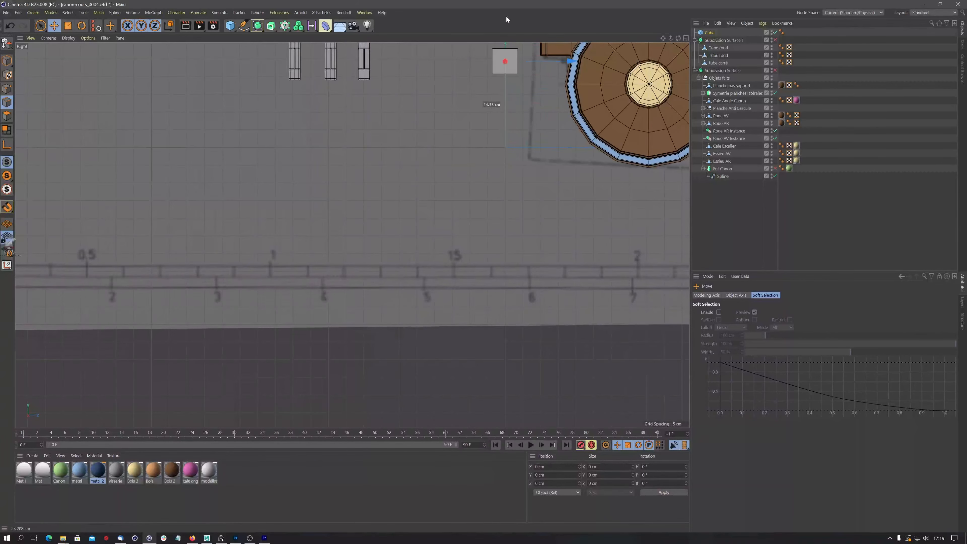
pyautogui.moveTo(565, 64); pyautogui.dragTo(455, 64)
pyautogui.scroll(4, 385, 74)
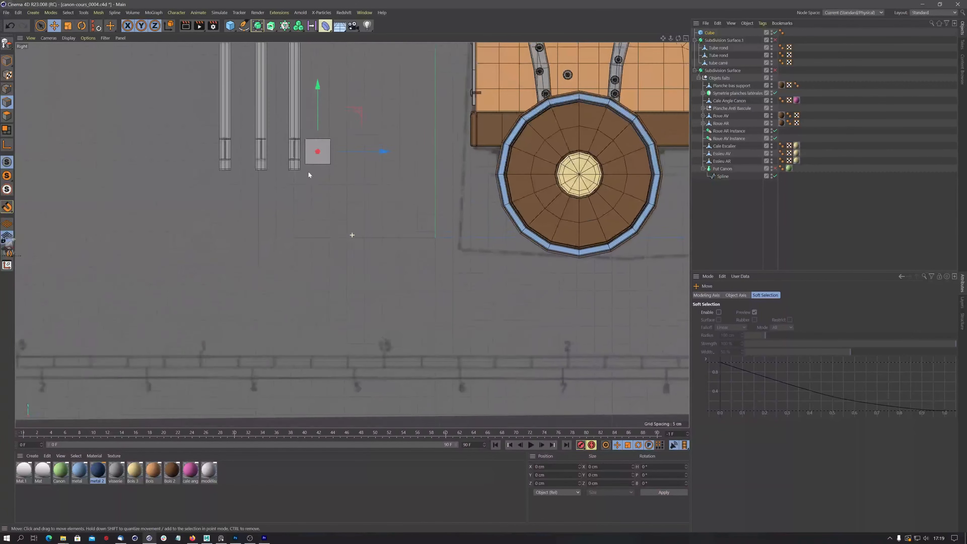
pyautogui.scroll(1, 335, 159)
pyautogui.moveTo(354, 68)
pyautogui.mouseDown()
pyautogui.moveTo(328, 73)
pyautogui.moveTo(340, 69)
pyautogui.mouseUp()
pyautogui.moveTo(419, 113); pyautogui.dragTo(381, 116)
pyautogui.moveTo(316, 51); pyautogui.dragTo(317, 52)
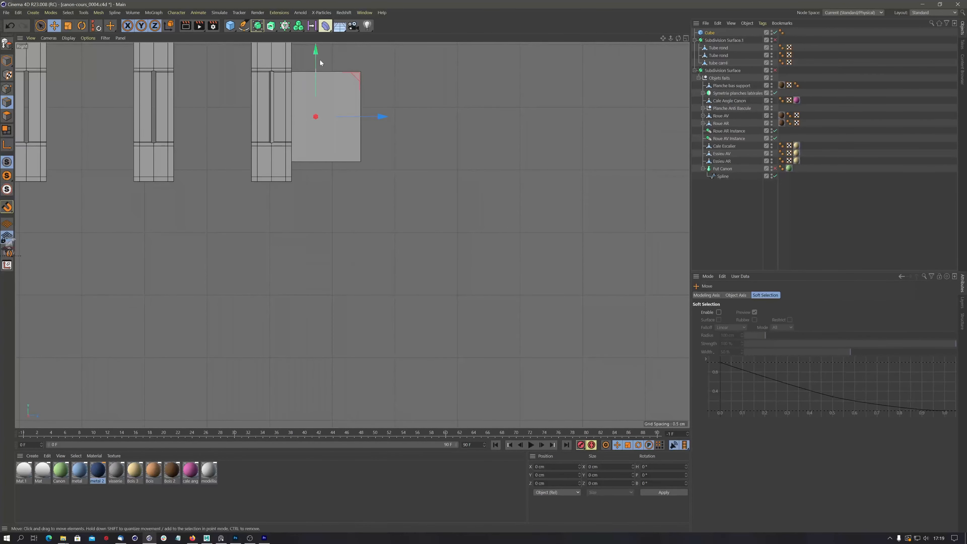
# Step: Flatten the cube to about 5.39 cm high, level it with the bolt's slot and move it clear to about Z -32 cm
pyautogui.click(68, 26)
pyautogui.click(8, 61)
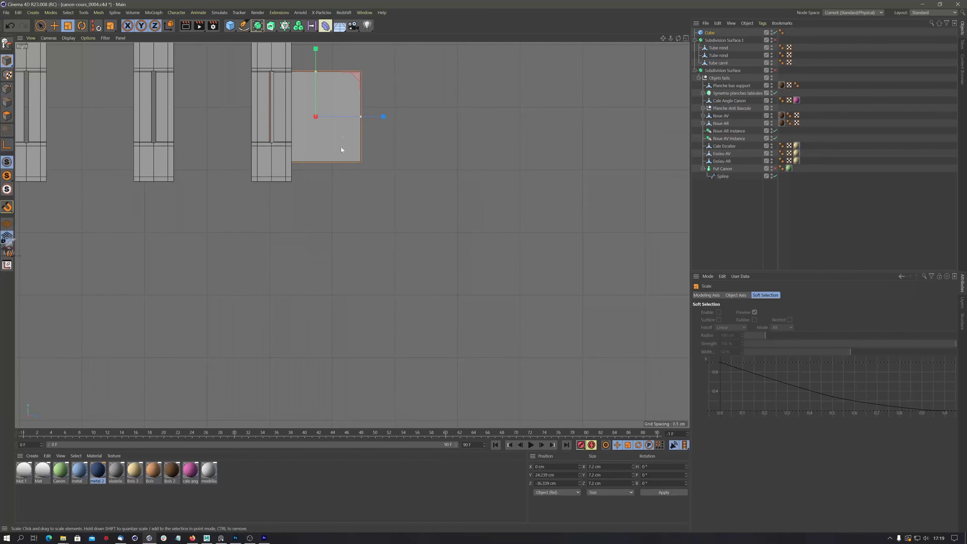
pyautogui.moveTo(315, 73); pyautogui.dragTo(318, 51)
pyautogui.press('e')
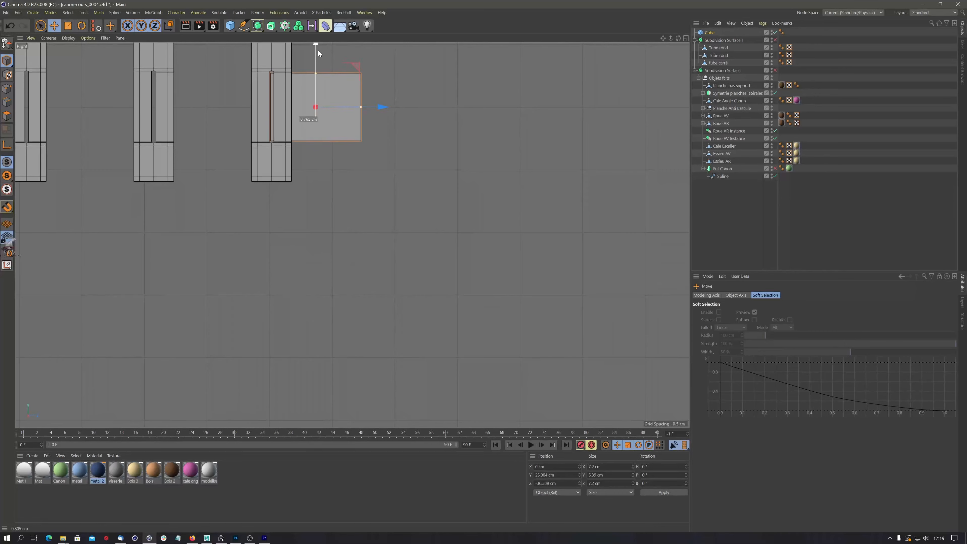
pyautogui.moveTo(380, 107); pyautogui.dragTo(433, 107)
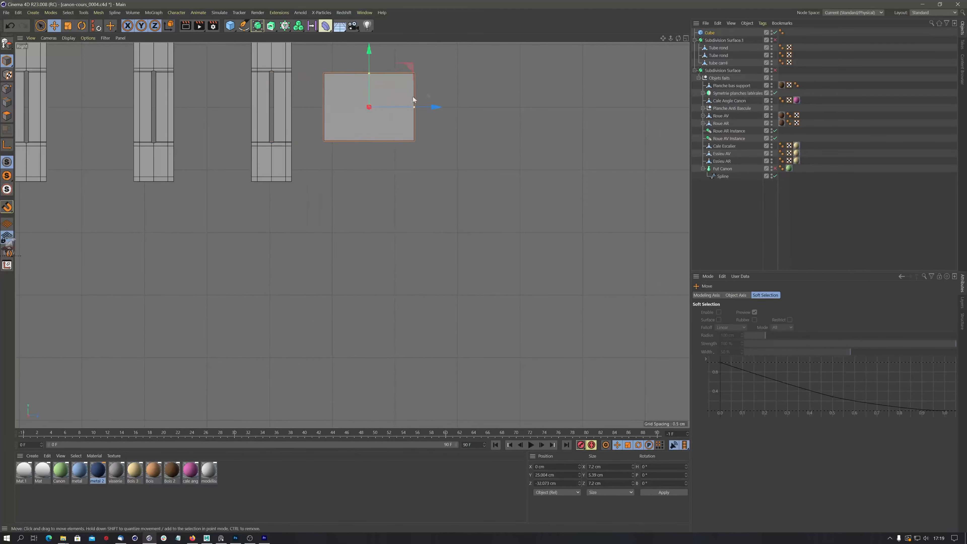
# Step: Move the cube out to about X 49.8 cm and thin it along X into a narrow plate
pyautogui.click(686, 38)
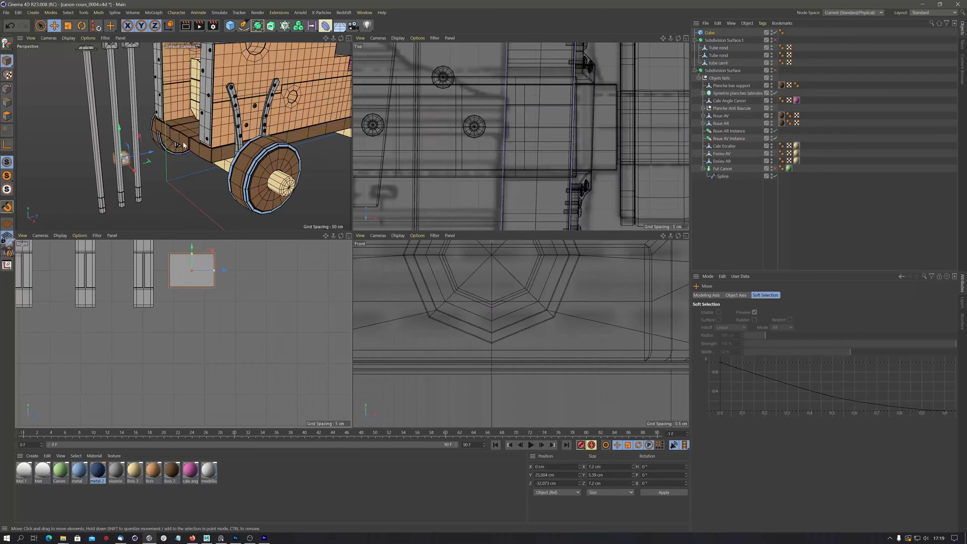
pyautogui.keyDown('alt'); pyautogui.moveTo(127, 167); pyautogui.dragTo(188, 179); pyautogui.keyUp('alt')
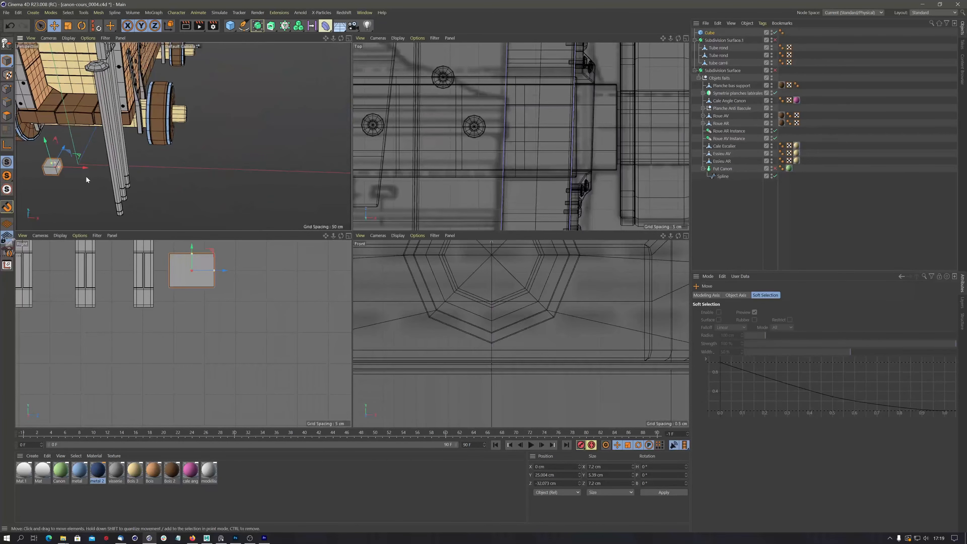
pyautogui.moveTo(60, 170); pyautogui.dragTo(167, 180)
pyautogui.scroll(5, 171, 179)
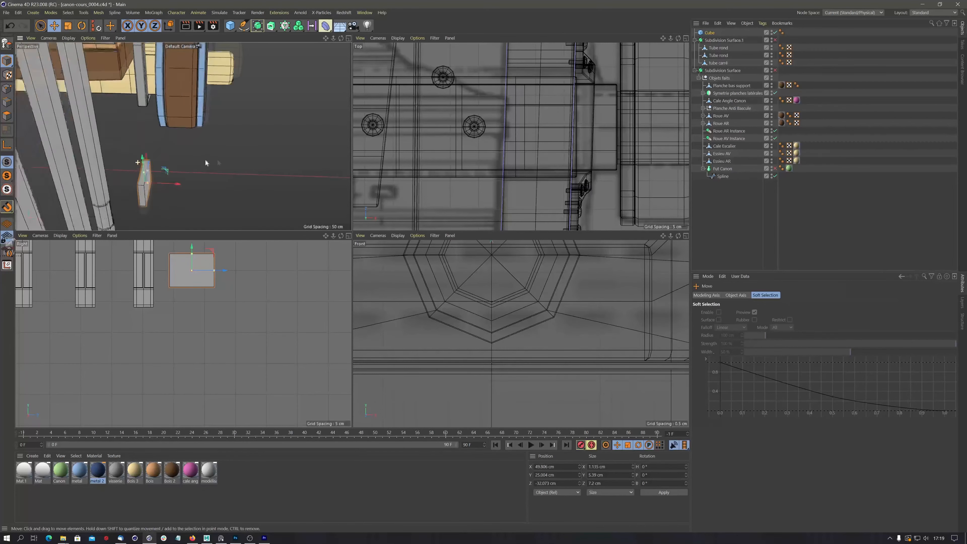
pyautogui.keyDown('alt'); pyautogui.moveTo(176, 223); pyautogui.dragTo(204, 148, button='middle'); pyautogui.keyUp('alt')
pyautogui.moveTo(191, 141); pyautogui.dragTo(156, 138)
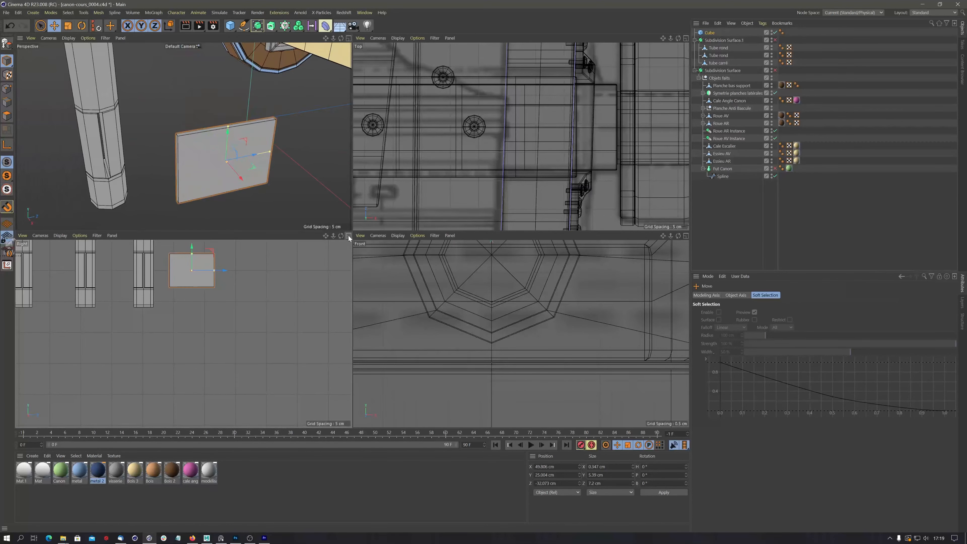
# Step: Make the plate editable and pull out the end edges farthest from the bolts to lengthen it to about 12.5 cm
pyautogui.press('F3')
pyautogui.keyDown('alt'); pyautogui.moveTo(330, 133); pyautogui.dragTo(277, 193, button='middle'); pyautogui.keyUp('alt')
pyautogui.scroll(3, 289, 179)
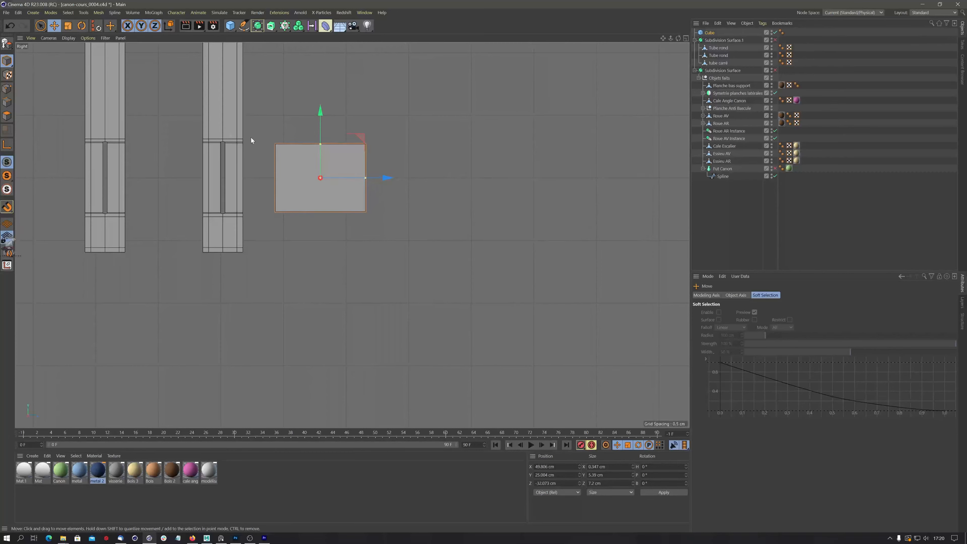
pyautogui.press('c')
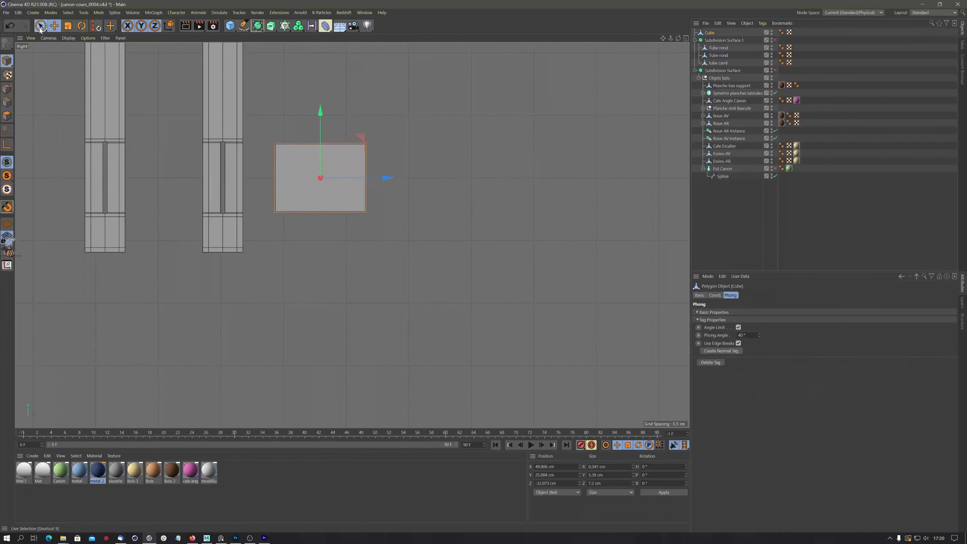
pyautogui.moveTo(40, 26); pyautogui.dragTo(57, 51)
pyautogui.moveTo(345, 106); pyautogui.dragTo(411, 239)
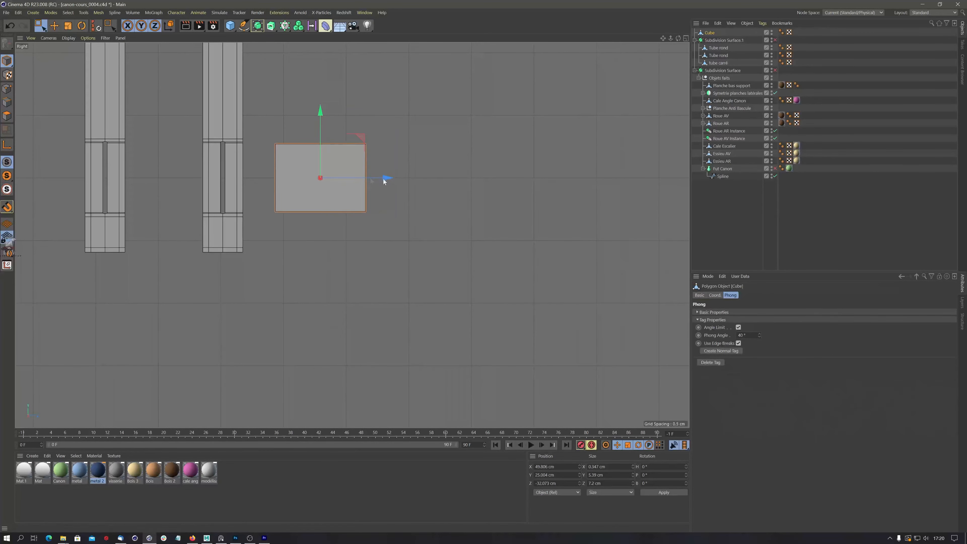
pyautogui.click(4, 101)
pyautogui.click(366, 157)
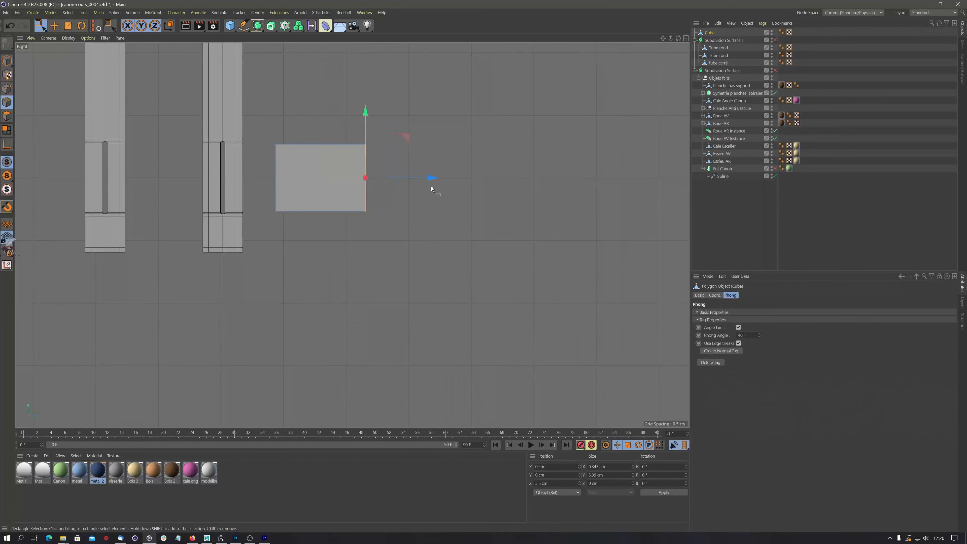
pyautogui.moveTo(434, 187); pyautogui.dragTo(497, 191)
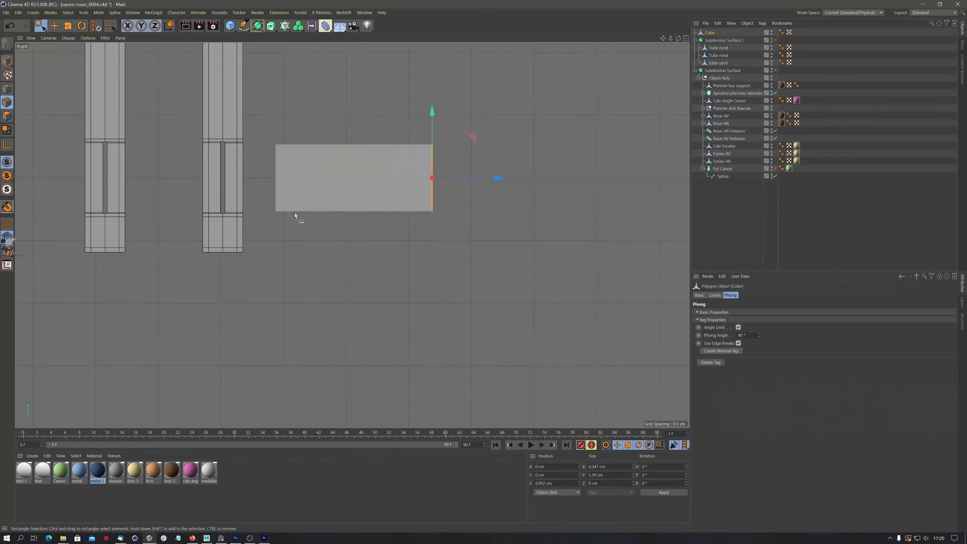
# Step: Raise the lower edge of the plate's end nearest the bolts to about mid-height, tapering it into a wedge
pyautogui.moveTo(269, 196); pyautogui.dragTo(301, 224)
pyautogui.click(170, 26)
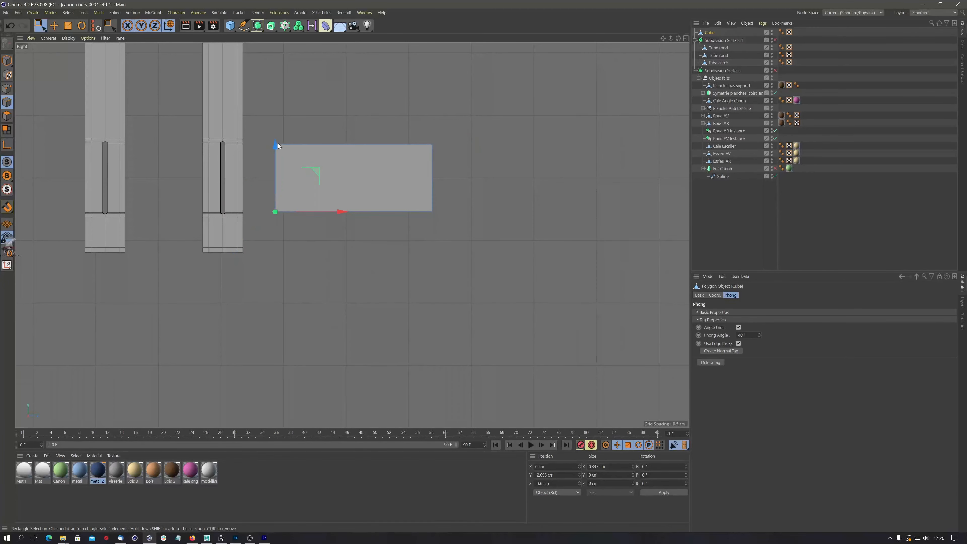
pyautogui.moveTo(278, 143); pyautogui.dragTo(280, 111)
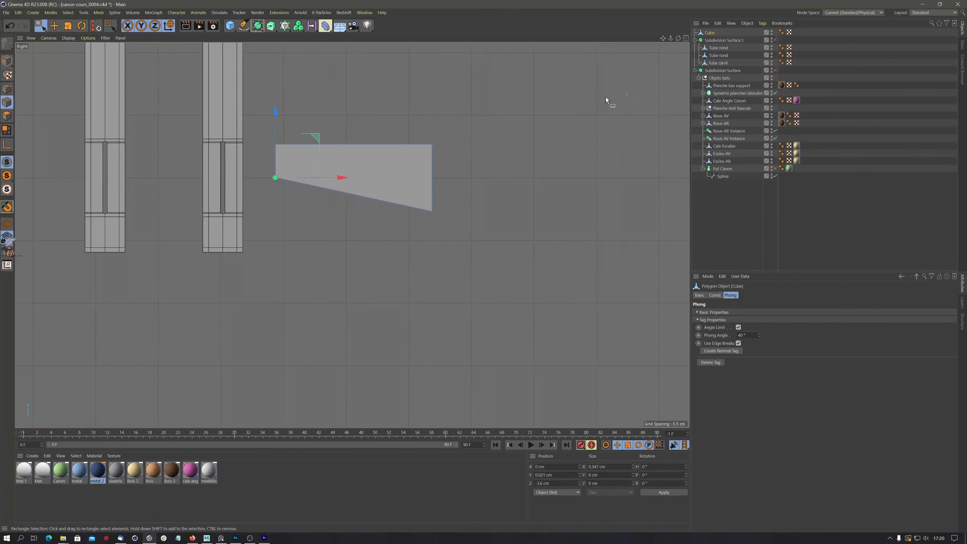
# Step: Select all edges of the wedge and bevel them with an offset of about 3.33% and subdivision 1
pyautogui.click(686, 38)
pyautogui.click(348, 38)
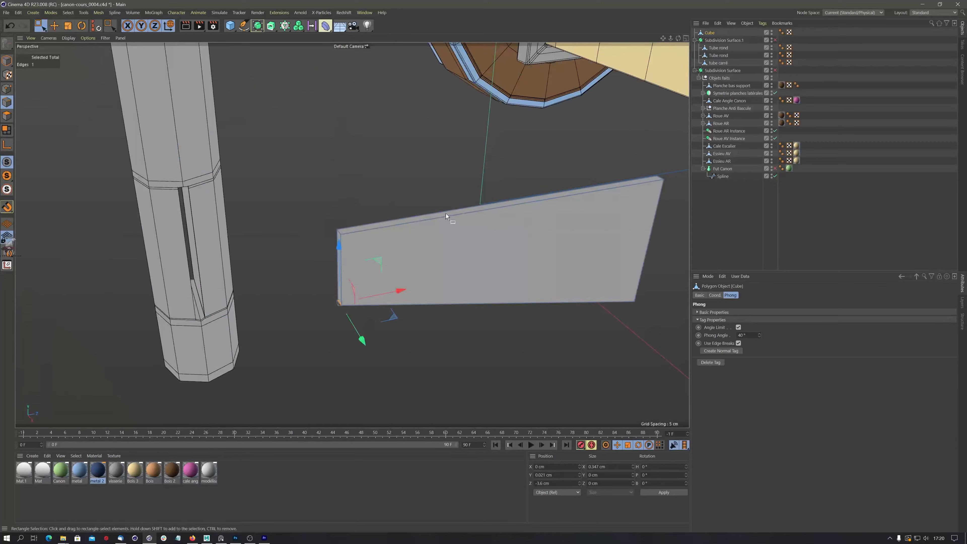
pyautogui.keyDown('alt'); pyautogui.moveTo(449, 216); pyautogui.dragTo(383, 246); pyautogui.keyUp('alt')
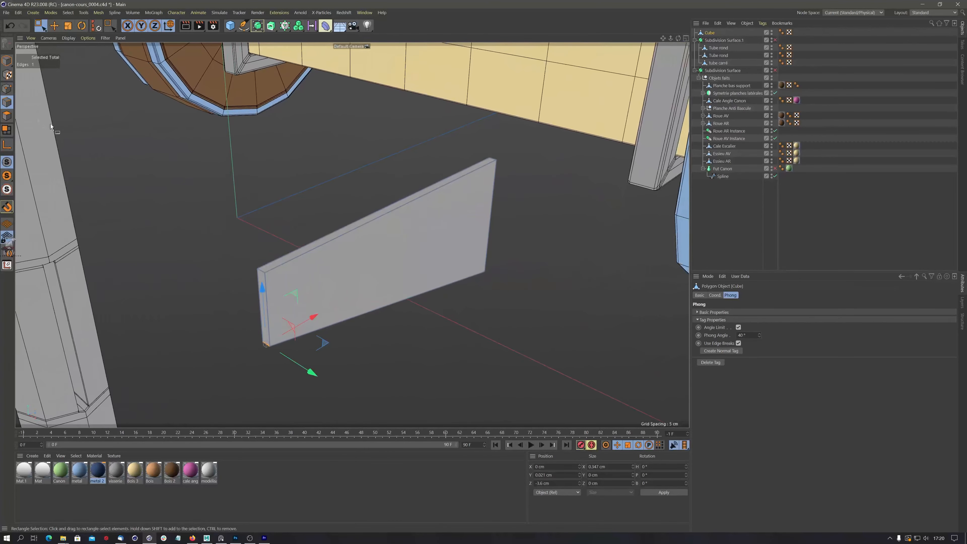
pyautogui.press('v')
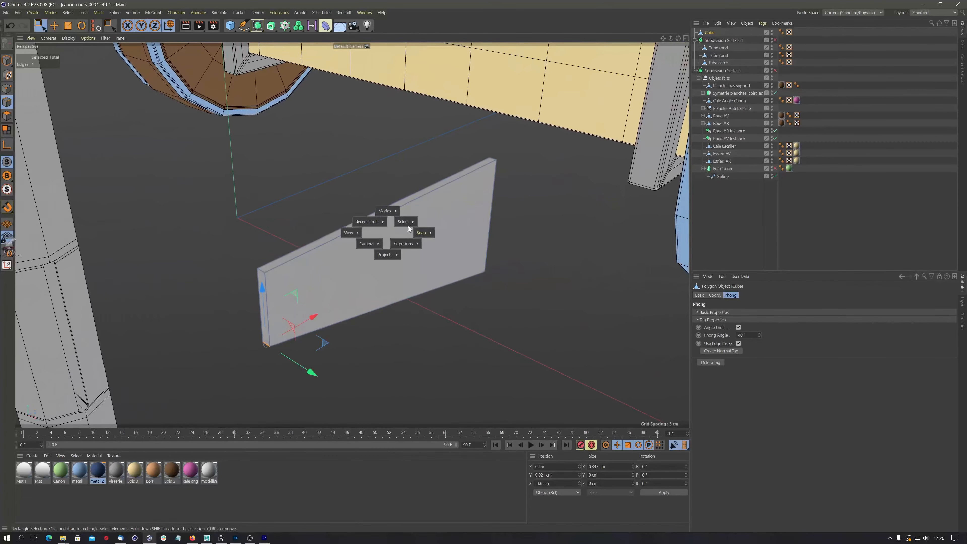
pyautogui.moveTo(403, 222)
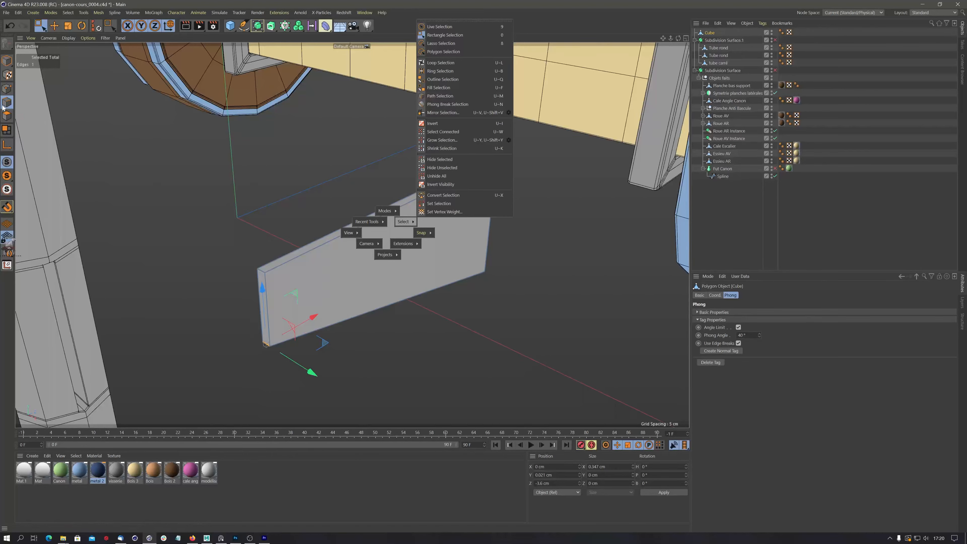
pyautogui.press('0')
pyautogui.hotkey('ctrl', 'a')
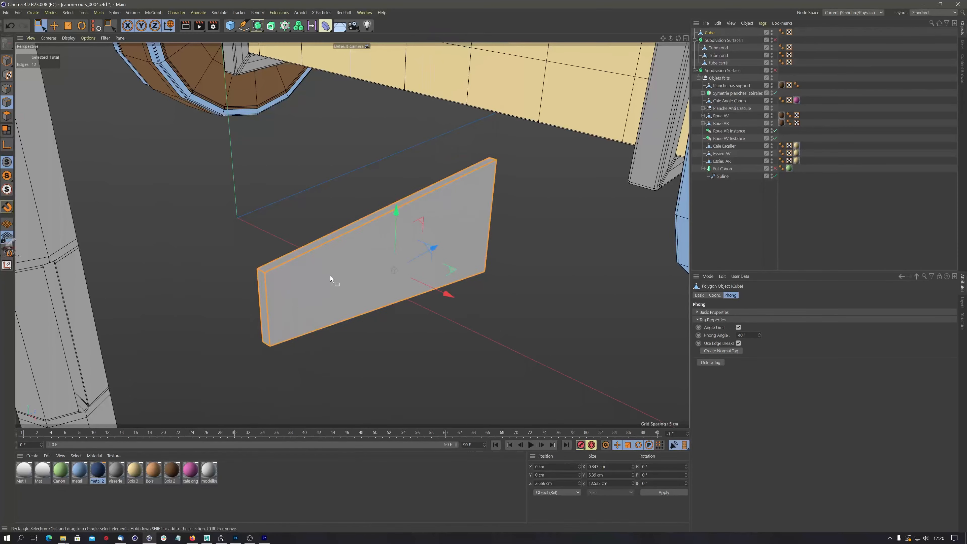
pyautogui.rightClick(328, 267)
pyautogui.click(333, 305)
pyautogui.moveTo(329, 292); pyautogui.dragTo(332, 292)
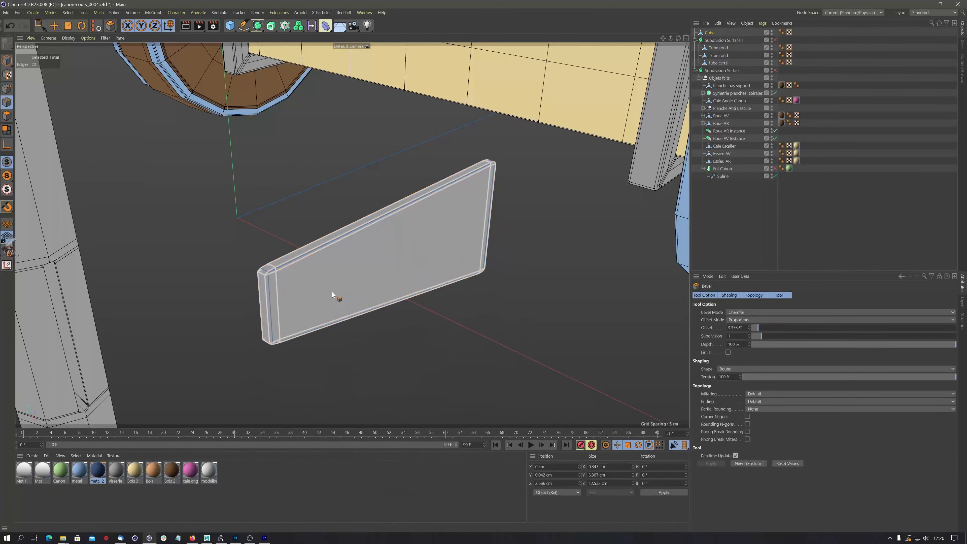
# Step: Add a tube and scale it into a flat ring about 15 cm across and 0.6 cm high
pyautogui.keyDown('alt'); pyautogui.moveTo(635, 224); pyautogui.dragTo(417, 224); pyautogui.keyUp('alt')
pyautogui.scroll(-10, 459, 209)
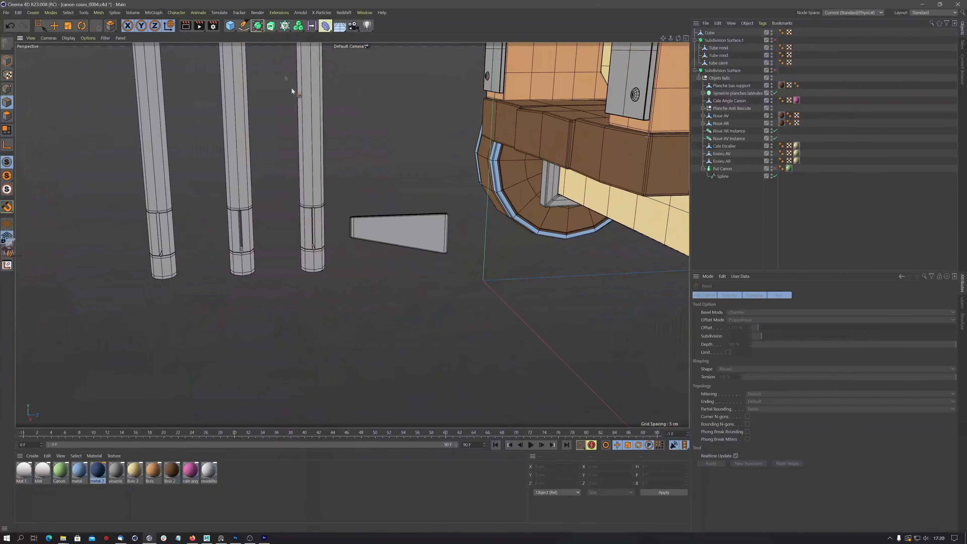
pyautogui.click(230, 25)
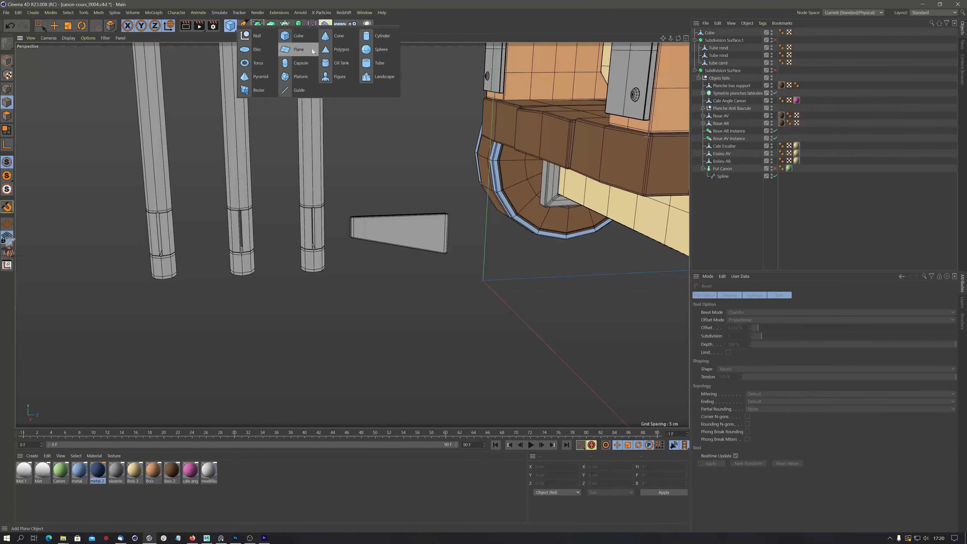
pyautogui.click(376, 63)
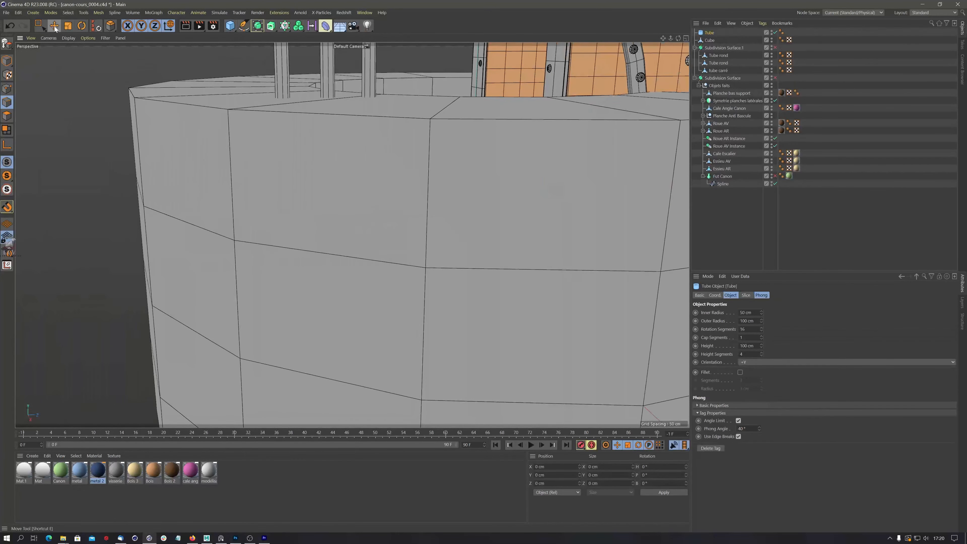
pyautogui.click(68, 25)
pyautogui.moveTo(326, 132); pyautogui.dragTo(244, 290)
pyautogui.moveTo(478, 241); pyautogui.dragTo(480, 254)
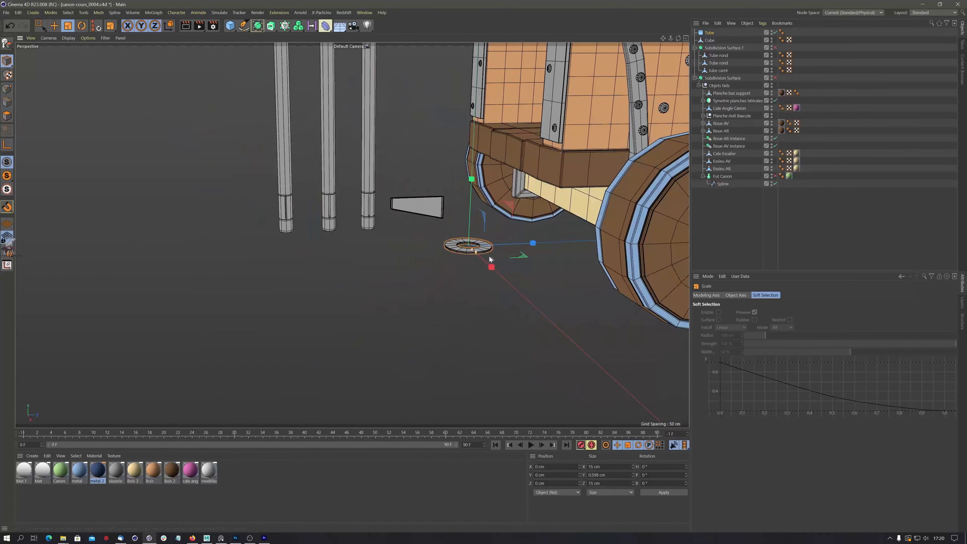
# Step: Move the ring from the origin over to the lower ends of the bolts
pyautogui.click(54, 27)
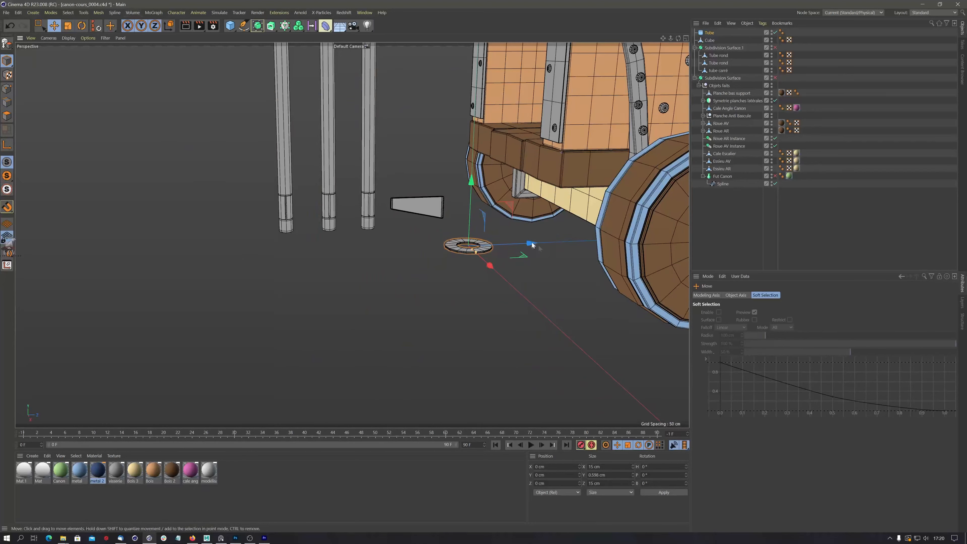
pyautogui.moveTo(537, 244); pyautogui.dragTo(441, 238)
pyautogui.moveTo(376, 190); pyautogui.dragTo(380, 154)
pyautogui.keyDown('alt'); pyautogui.moveTo(380, 156); pyautogui.dragTo(406, 258); pyautogui.keyUp('alt')
pyautogui.moveTo(305, 139); pyautogui.dragTo(437, 232)
pyautogui.moveTo(426, 150); pyautogui.dragTo(408, 173)
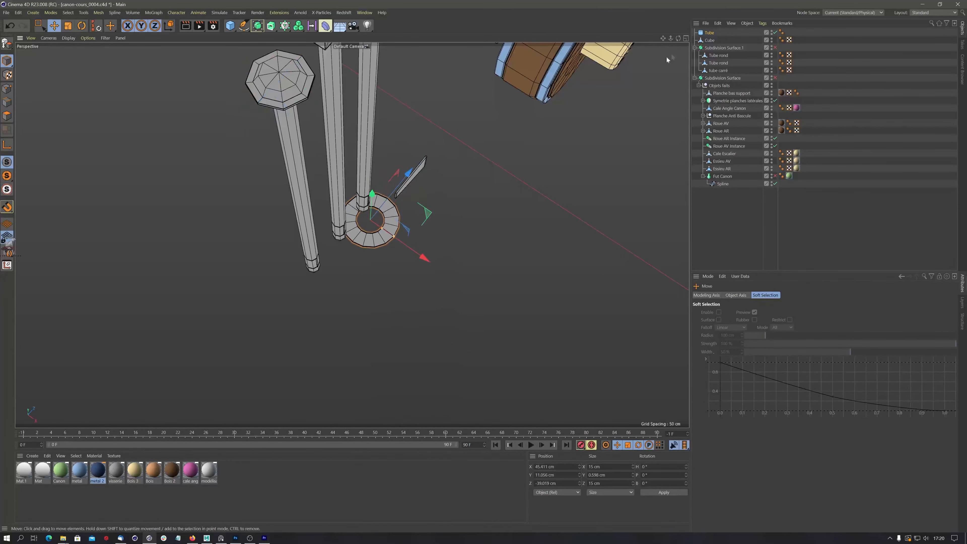
pyautogui.click(686, 38)
pyautogui.click(349, 38)
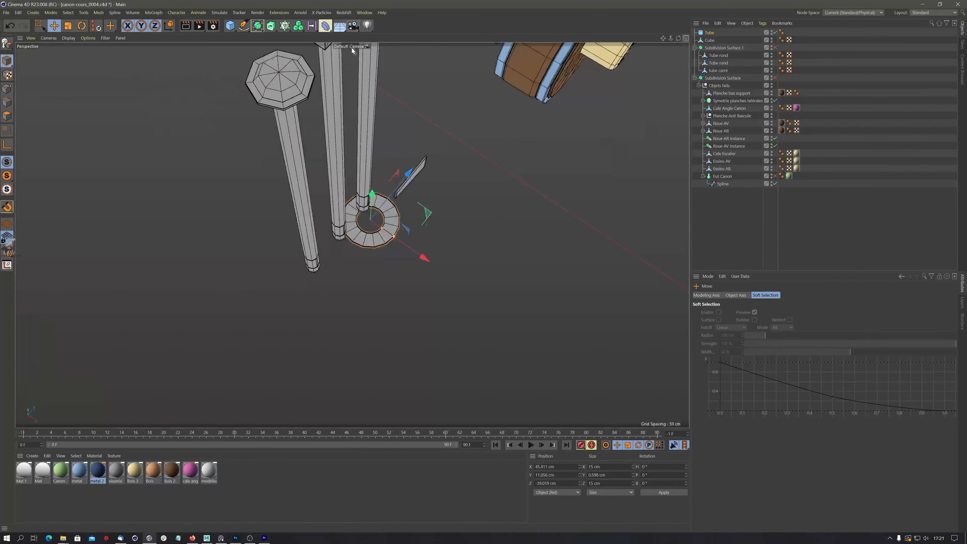
# Step: Make the ring a child of the first Tube rond bolt and zero its relative position on all axes
pyautogui.moveTo(712, 35); pyautogui.dragTo(722, 57)
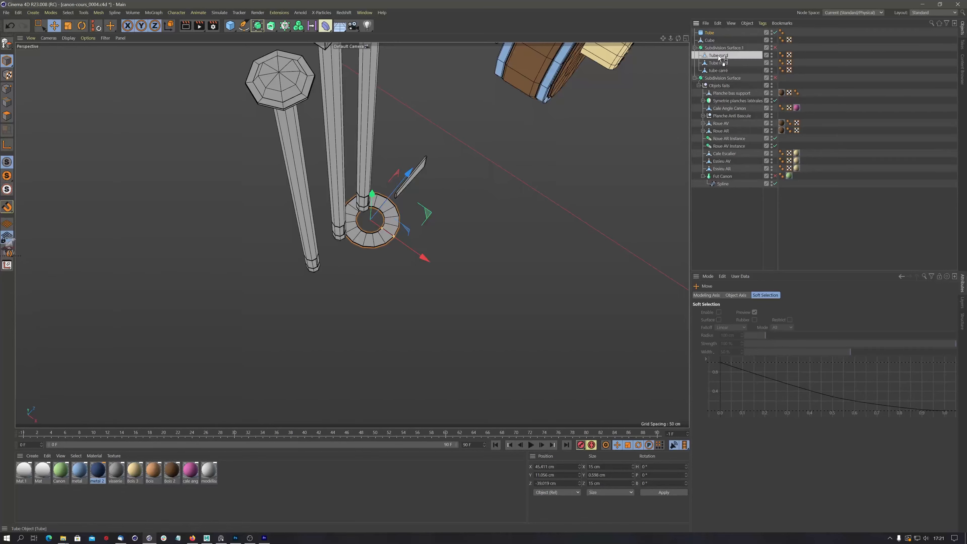
pyautogui.click(548, 466)
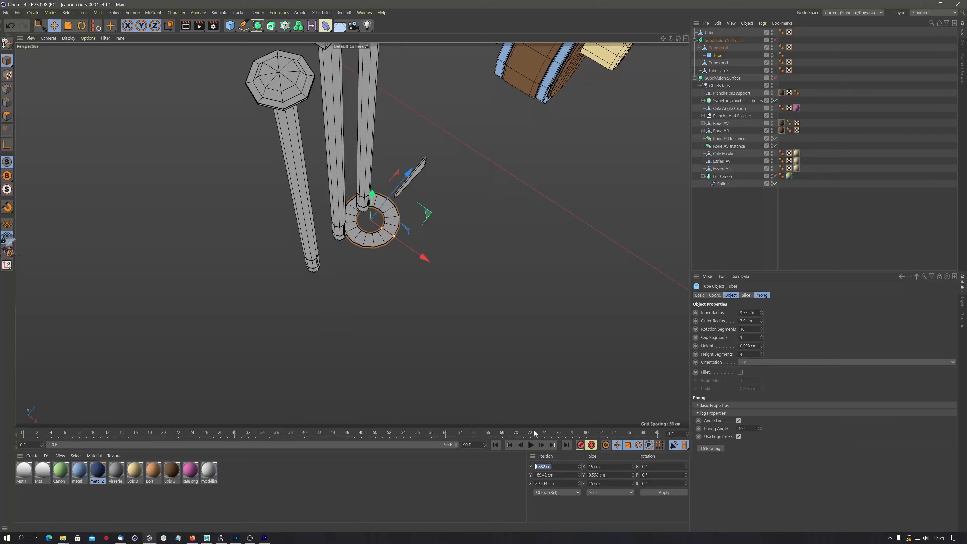
pyautogui.write('0')
pyautogui.press('Tab')
pyautogui.write('0')
pyautogui.press('Return')
# Step: Lower the ring to Y about -72.3 cm on its bolt and resize it to radii of about 1.65 and 3.46 cm with one height segment
pyautogui.keyDown('alt'); pyautogui.moveTo(284, 95); pyautogui.dragTo(285, 195, button='middle'); pyautogui.keyUp('alt')
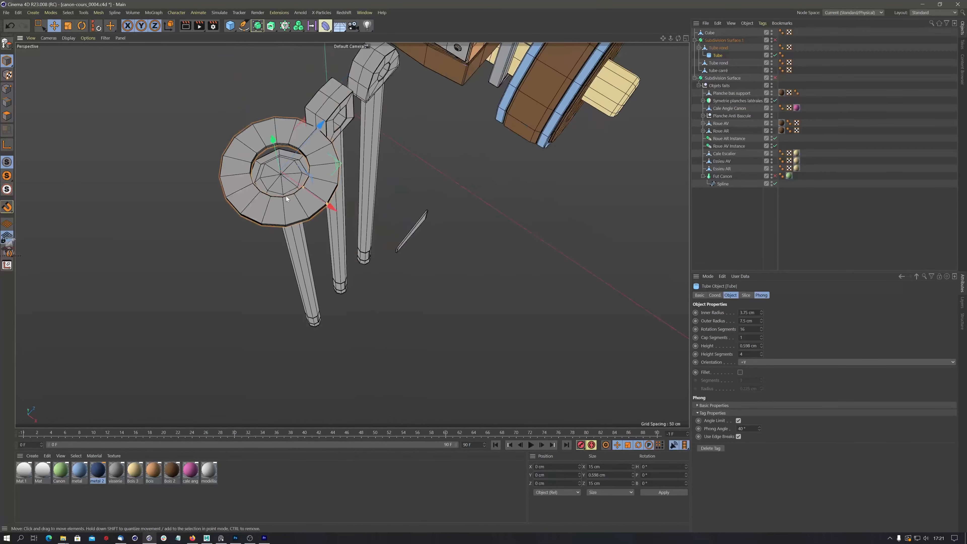
pyautogui.keyDown('alt'); pyautogui.moveTo(286, 196); pyautogui.dragTo(283, 148); pyautogui.keyUp('alt')
pyautogui.scroll(-8, 284, 147)
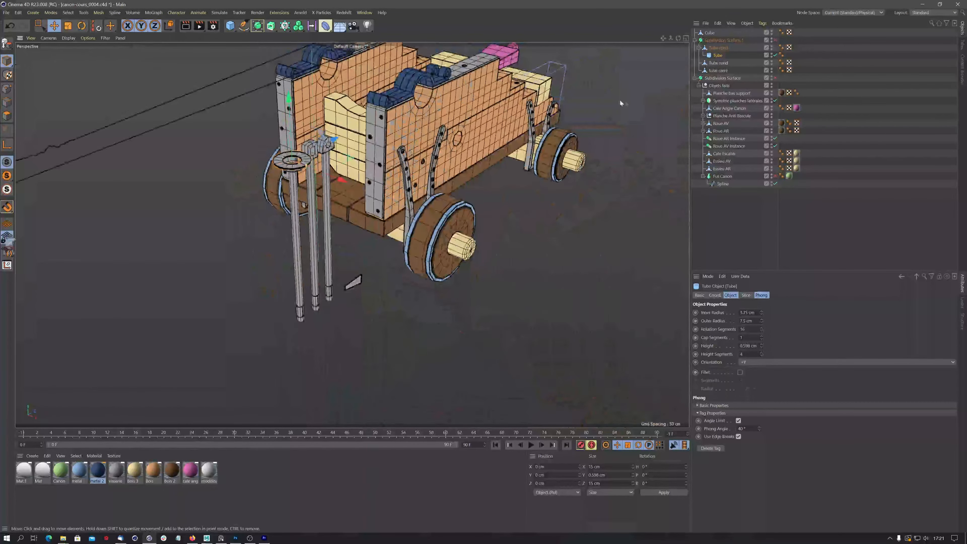
pyautogui.moveTo(289, 100); pyautogui.dragTo(298, 268)
pyautogui.scroll(10, 390, 301)
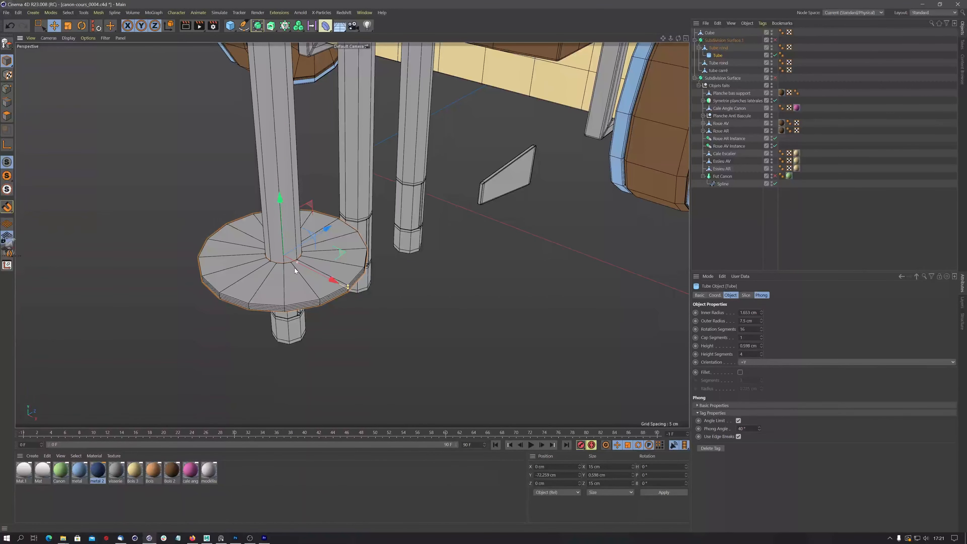
pyautogui.moveTo(349, 290); pyautogui.dragTo(313, 270)
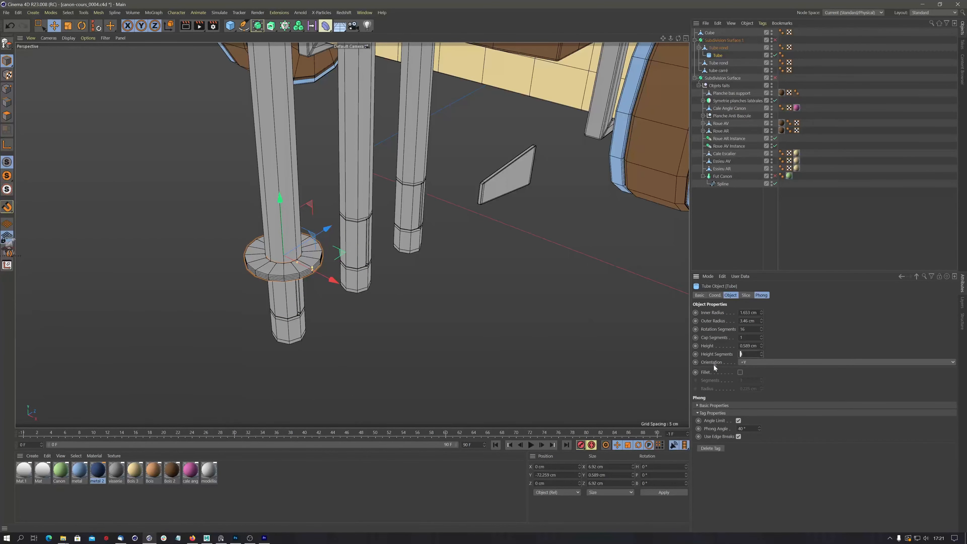
pyautogui.press('Return')
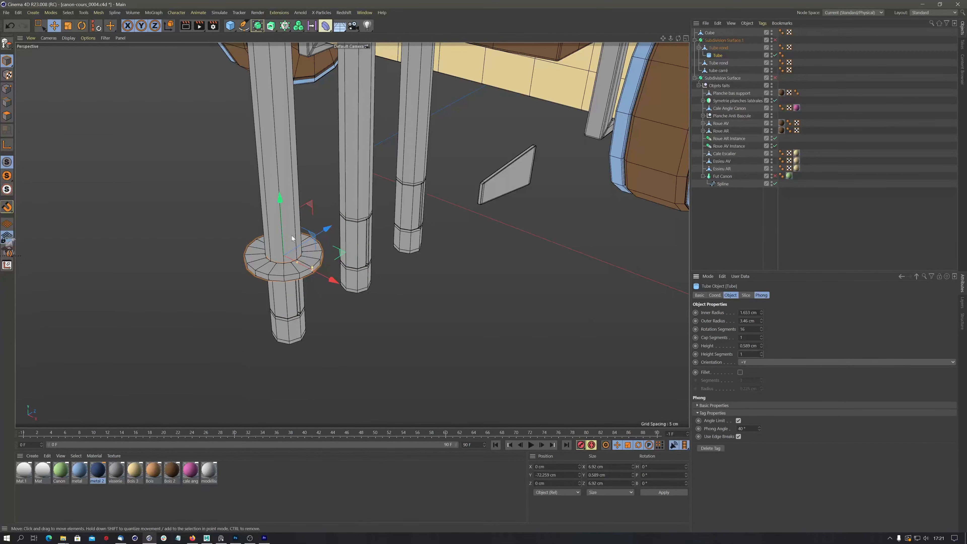
# Step: Add a fillet to the ring with 1 segment and a 0.05 cm radius
pyautogui.keyDown('alt'); pyautogui.moveTo(281, 247); pyautogui.dragTo(301, 251); pyautogui.keyUp('alt')
pyautogui.scroll(5, 301, 263)
pyautogui.keyDown('alt'); pyautogui.moveTo(301, 268); pyautogui.dragTo(324, 260, button='middle'); pyautogui.keyUp('alt')
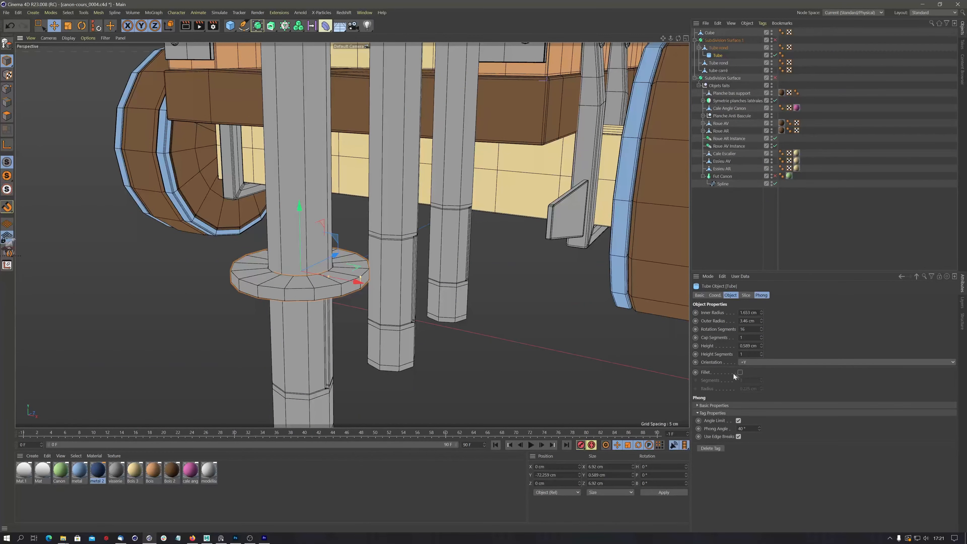
pyautogui.click(740, 372)
pyautogui.scroll(3, 312, 266)
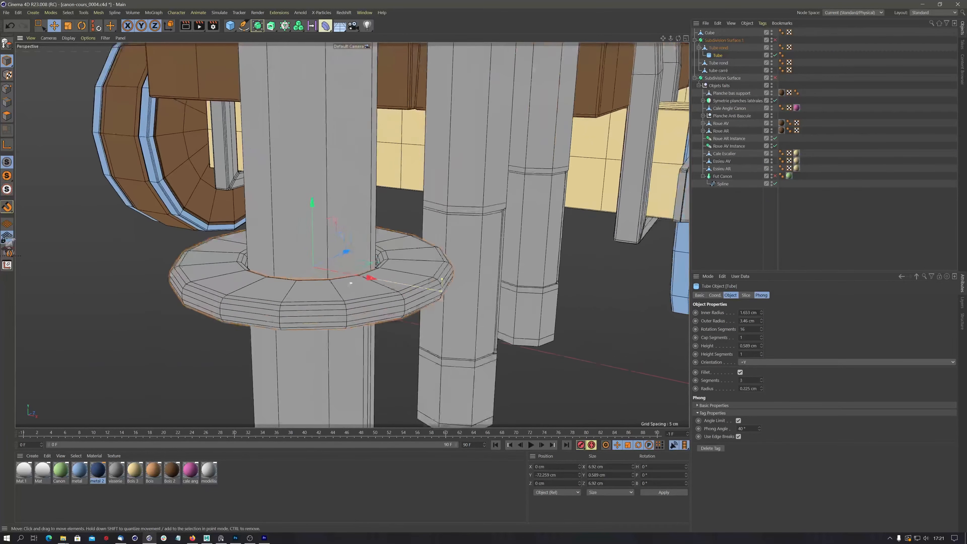
pyautogui.keyDown('alt'); pyautogui.moveTo(351, 283); pyautogui.dragTo(438, 298); pyautogui.keyUp('alt')
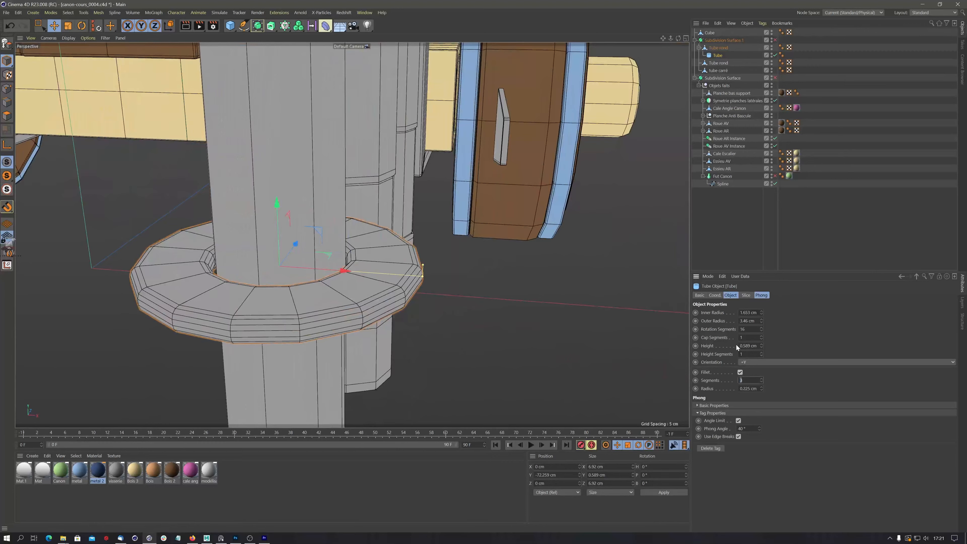
pyautogui.write('1')
pyautogui.press('Return')
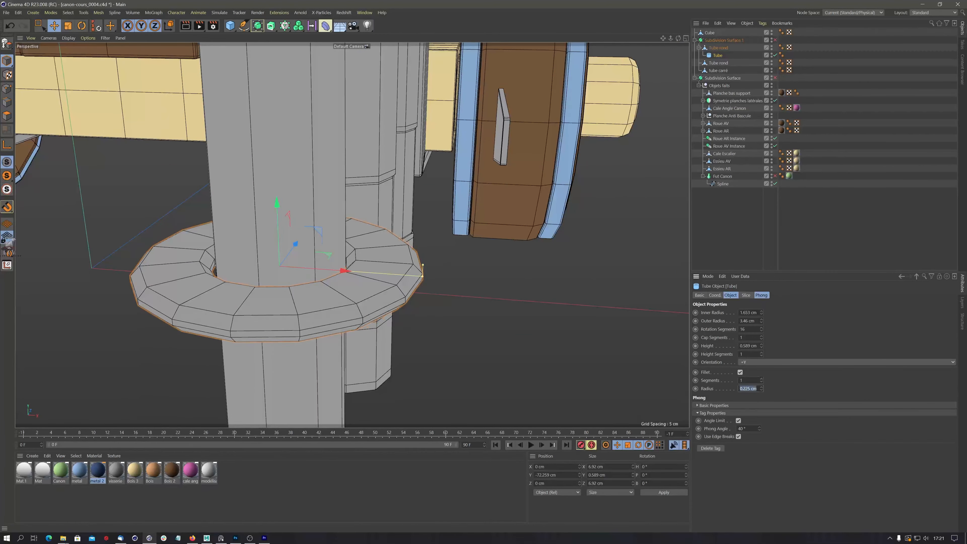
pyautogui.write('0.05')
pyautogui.press('Return')
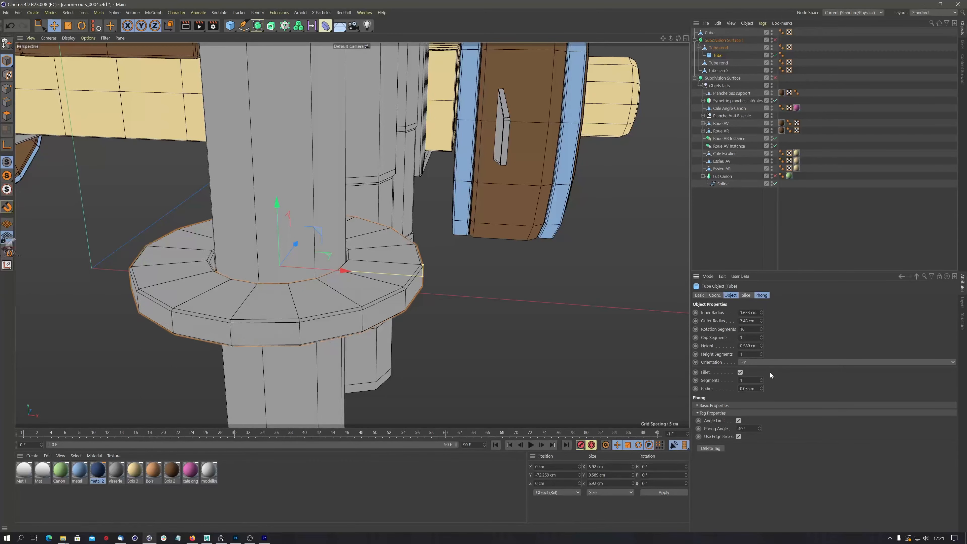
# Step: Duplicate the ring as a child of the second Tube rond bolt
pyautogui.keyDown('alt'); pyautogui.moveTo(395, 268); pyautogui.dragTo(303, 301); pyautogui.keyUp('alt')
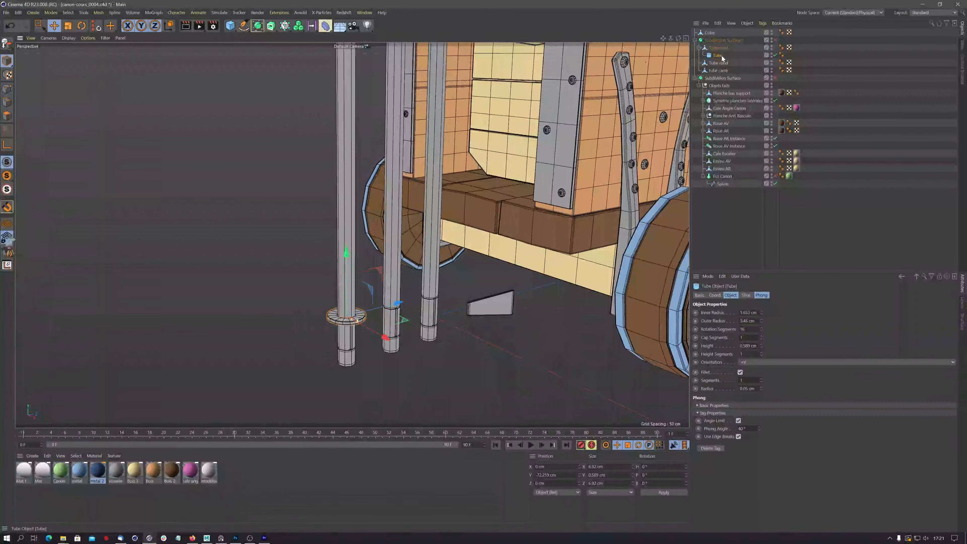
pyautogui.keyDown('ctrl'); pyautogui.moveTo(720, 58); pyautogui.dragTo(719, 63); pyautogui.keyUp('ctrl')
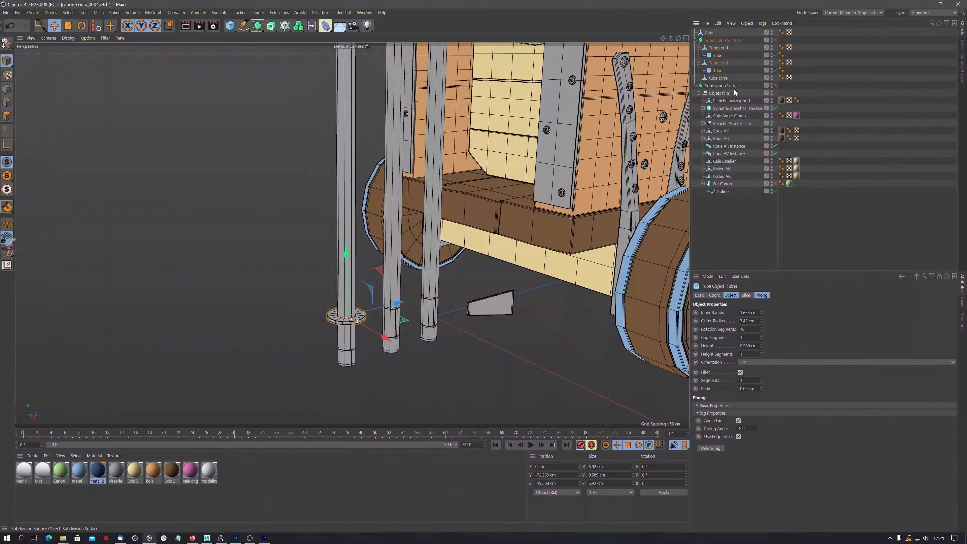
pyautogui.click(553, 475)
pyautogui.write('0')
pyautogui.press('Tab')
pyautogui.write('0')
pyautogui.press('Return')
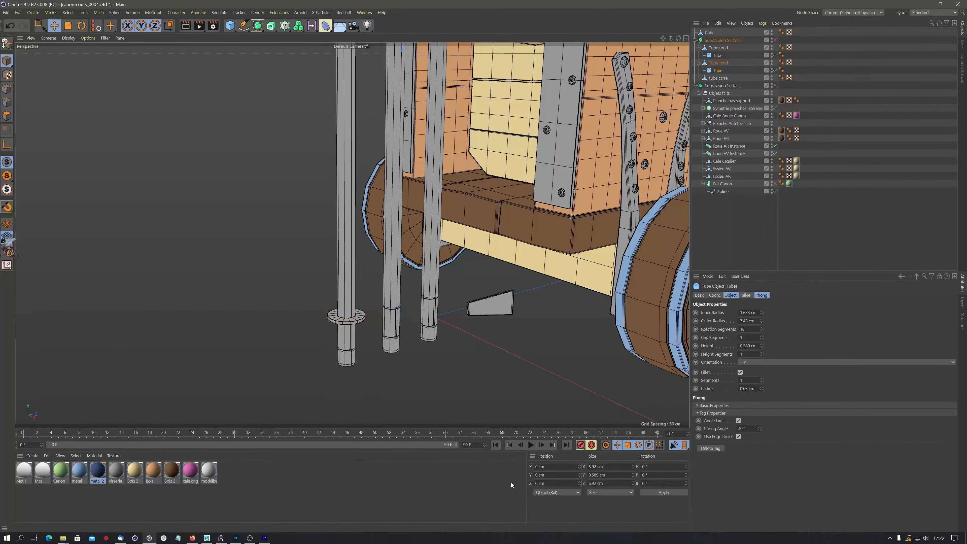
pyautogui.hotkey('ctrl', 'z')
pyautogui.hotkey('ctrl', 'z')
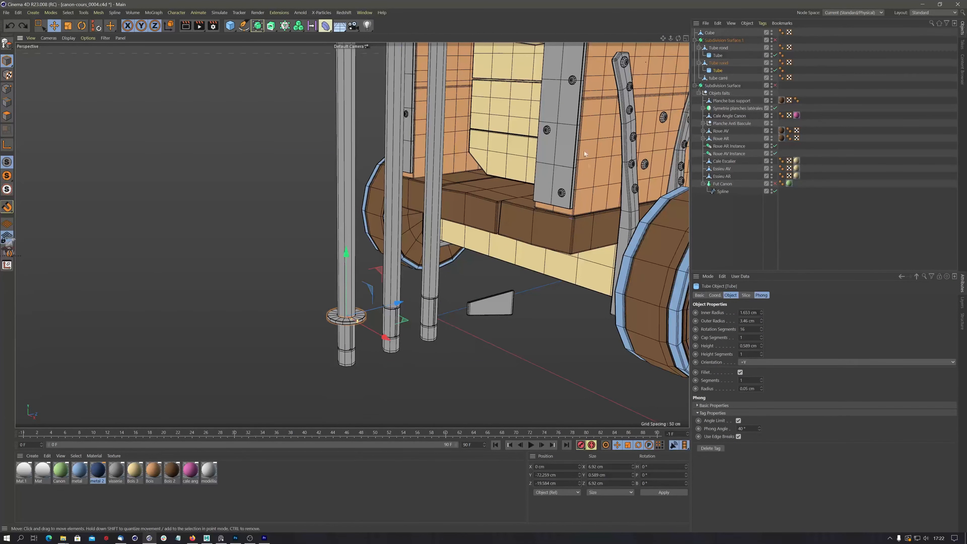
# Step: Centre the copied ring on the second round bolt by setting only its relative Z position to 0
pyautogui.moveTo(562, 484); pyautogui.dragTo(499, 487)
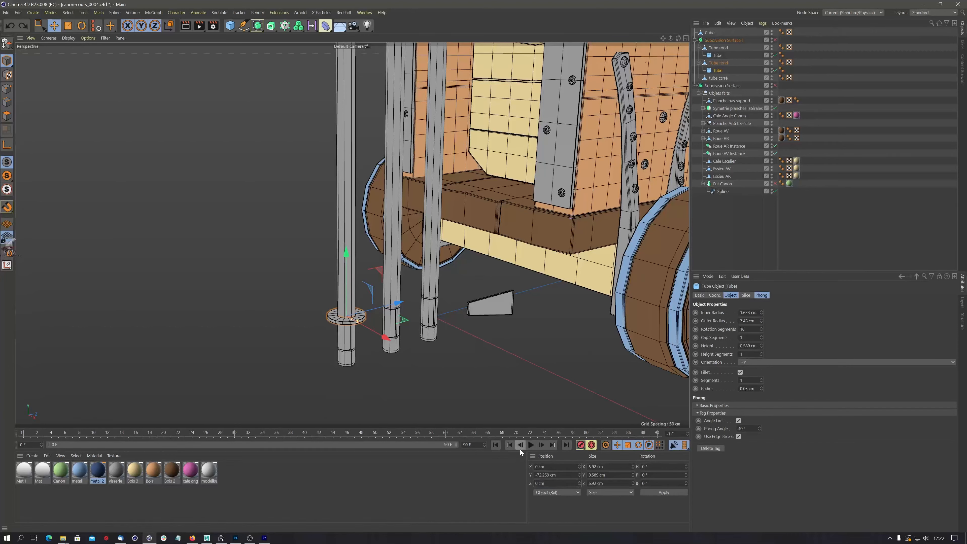
pyautogui.write('0')
pyautogui.press('Return')
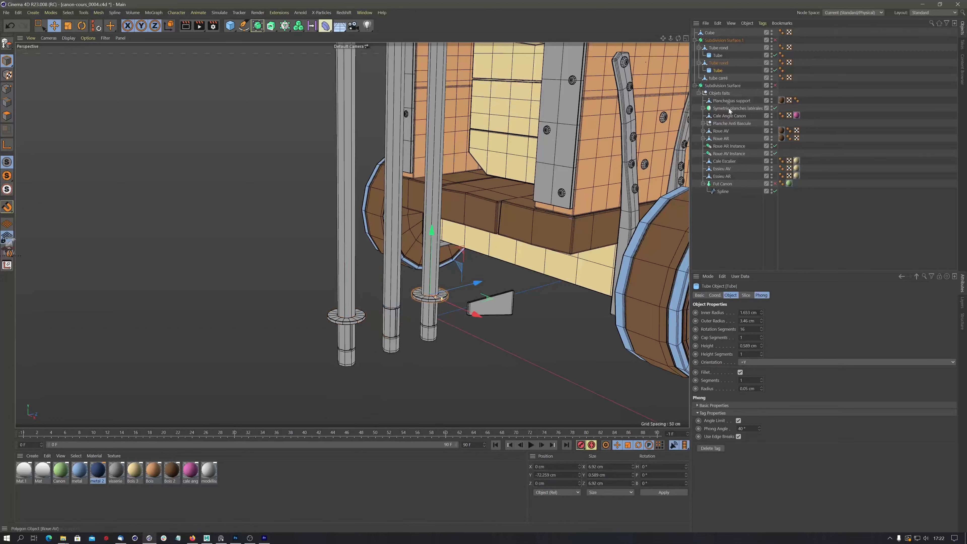
# Step: Duplicate the ring as a child of the square-headed bolt and set its relative Z position to 0
pyautogui.moveTo(718, 72); pyautogui.dragTo(719, 78)
pyautogui.click(554, 483)
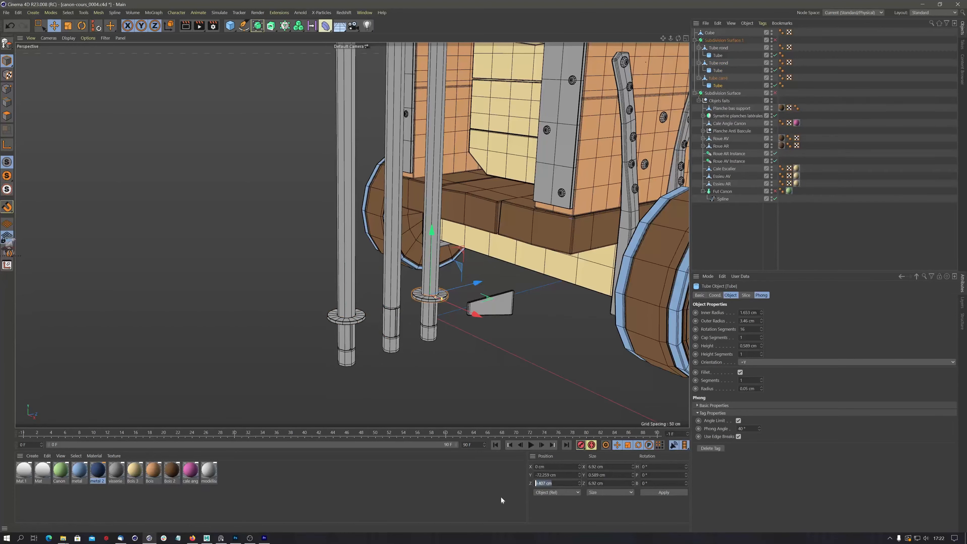
pyautogui.write('0')
pyautogui.press('Return')
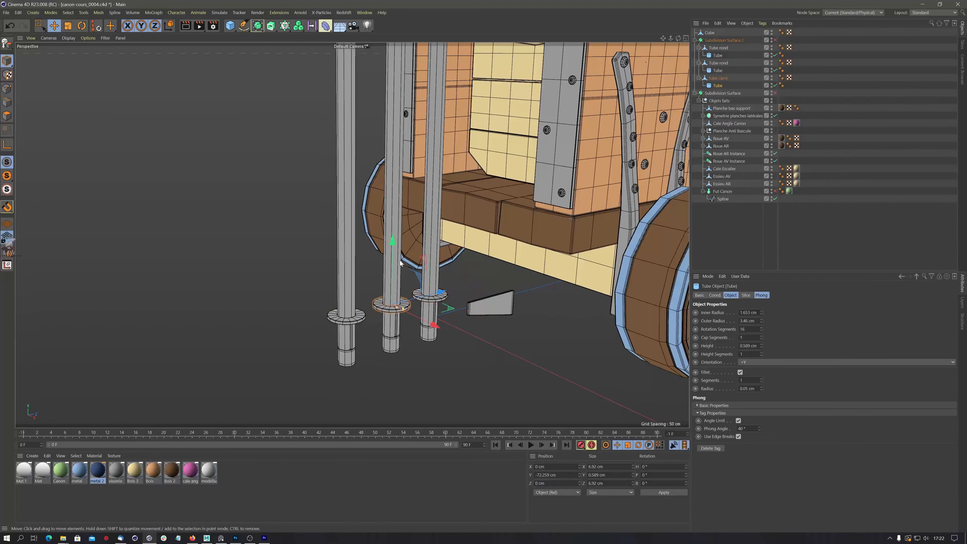
# Step: Enable the Fut Canon lathe to show the cannon barrel above the carriage
pyautogui.scroll(-5, 389, 244)
pyautogui.keyDown('alt'); pyautogui.moveTo(388, 244); pyautogui.dragTo(339, 325, button='middle'); pyautogui.keyUp('alt')
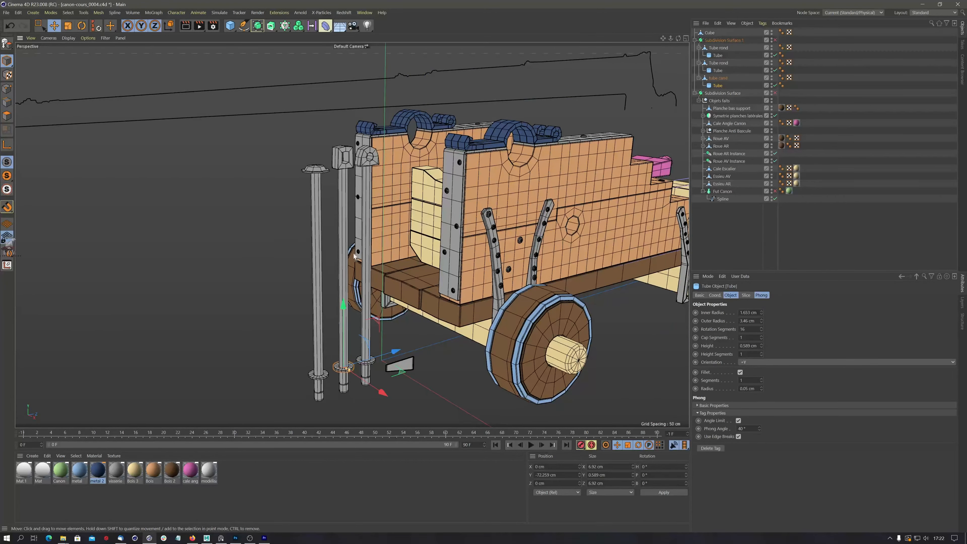
pyautogui.keyDown('alt'); pyautogui.moveTo(353, 256); pyautogui.dragTo(333, 287); pyautogui.keyUp('alt')
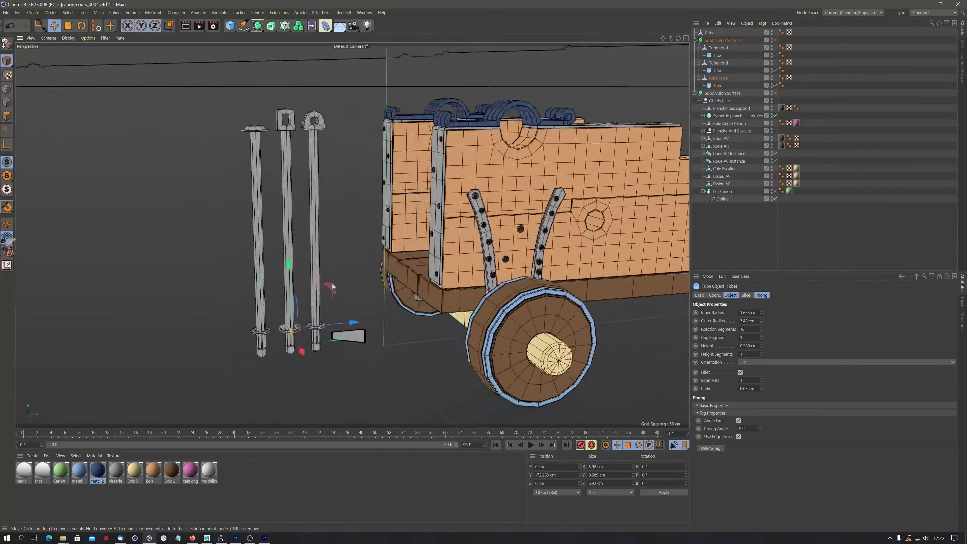
pyautogui.keyDown('alt'); pyautogui.moveTo(316, 196); pyautogui.dragTo(330, 237); pyautogui.keyUp('alt')
pyautogui.click(775, 191)
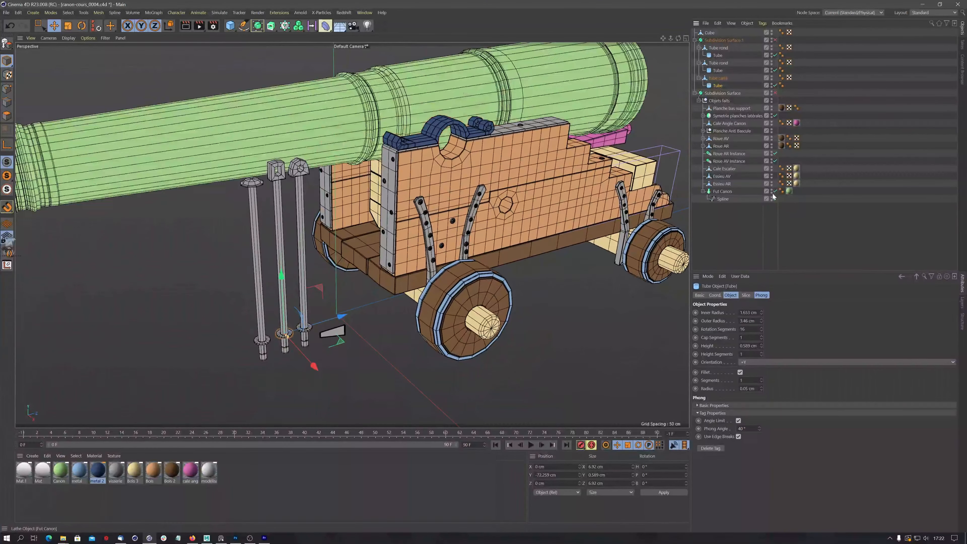